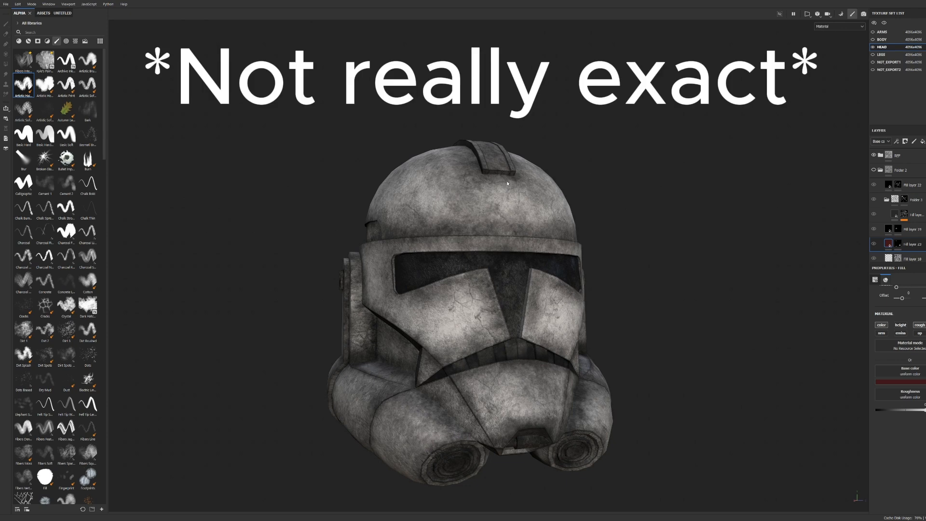
Step: Examine the untextured helmet from several angles and view the mesh map baking settings before returning to painting mode
{"action": "left_click_drag", "start_coordinate": [560, 201], "coordinate": [666, 252], "text": "alt"}
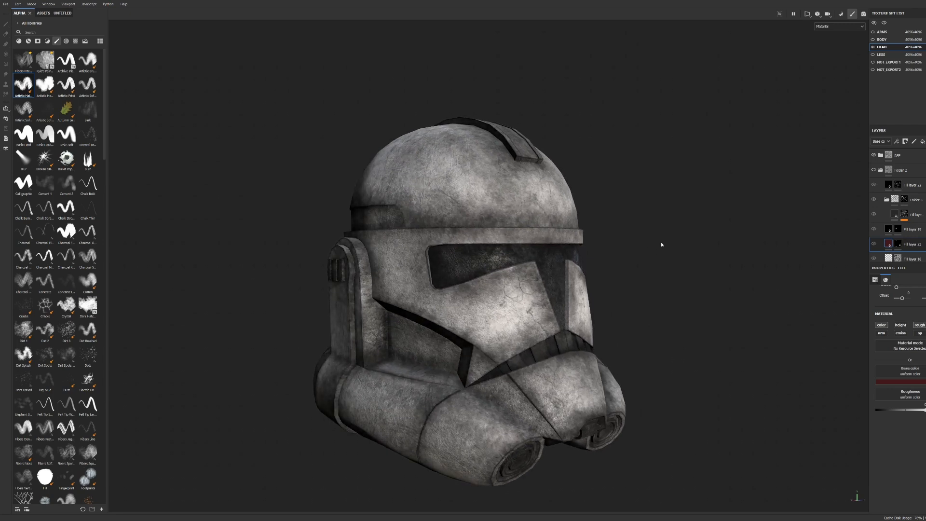
{"action": "left_click_drag", "start_coordinate": [627, 239], "coordinate": [620, 297], "text": "alt"}
{"action": "middle_click_drag", "start_coordinate": [619, 295], "coordinate": [722, 307], "text": "alt"}
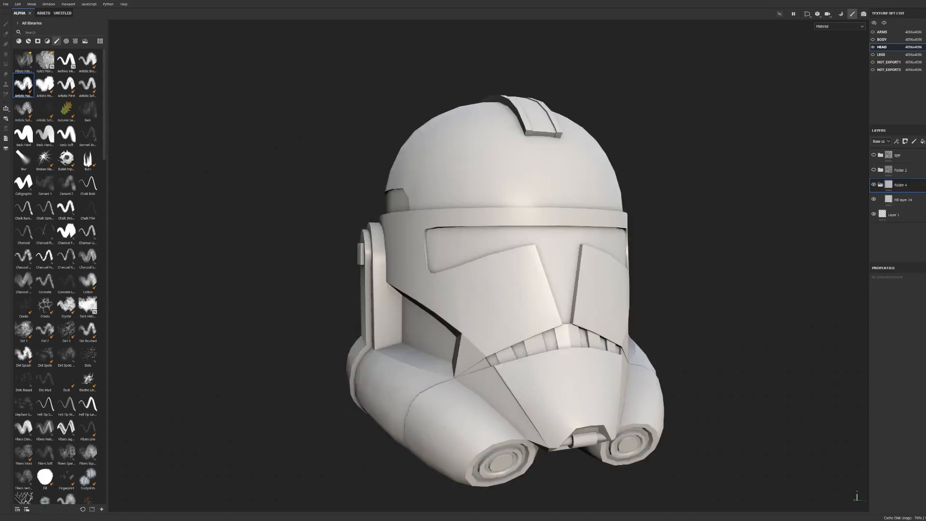
{"action": "left_click_drag", "start_coordinate": [572, 261], "coordinate": [596, 206], "text": "alt"}
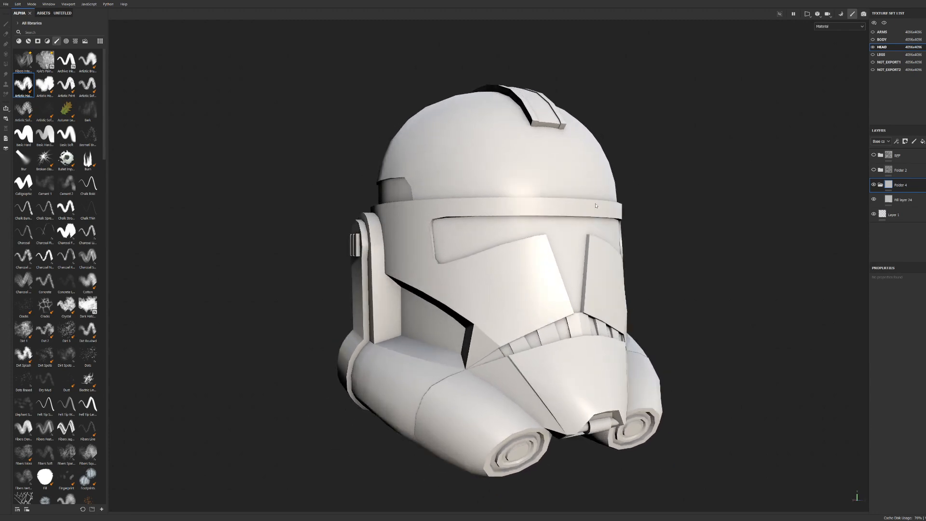
{"action": "left_click", "coordinate": [841, 14]}
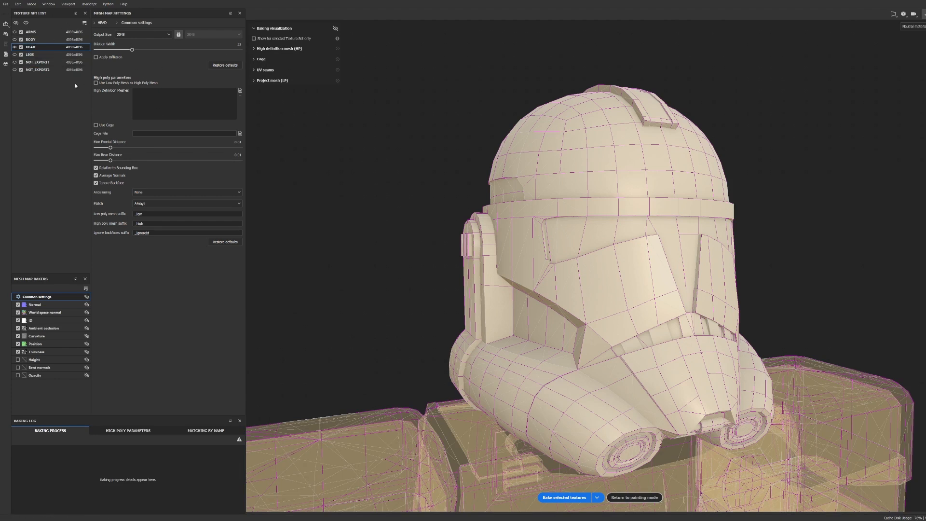
{"action": "left_click", "coordinate": [651, 498]}
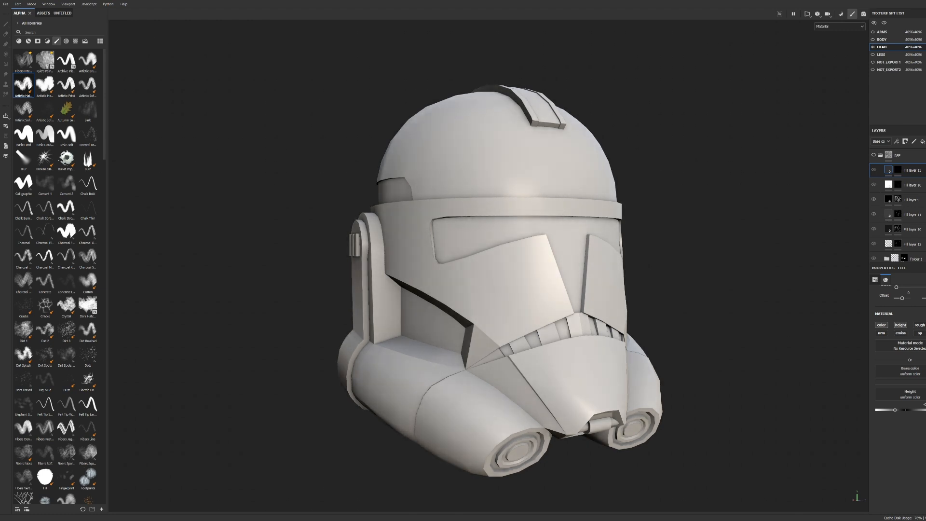
{"action": "left_click_drag", "start_coordinate": [597, 205], "coordinate": [616, 240], "text": "alt"}
{"action": "scroll", "coordinate": [616, 239], "scroll_direction": "down", "scroll_amount": 2}
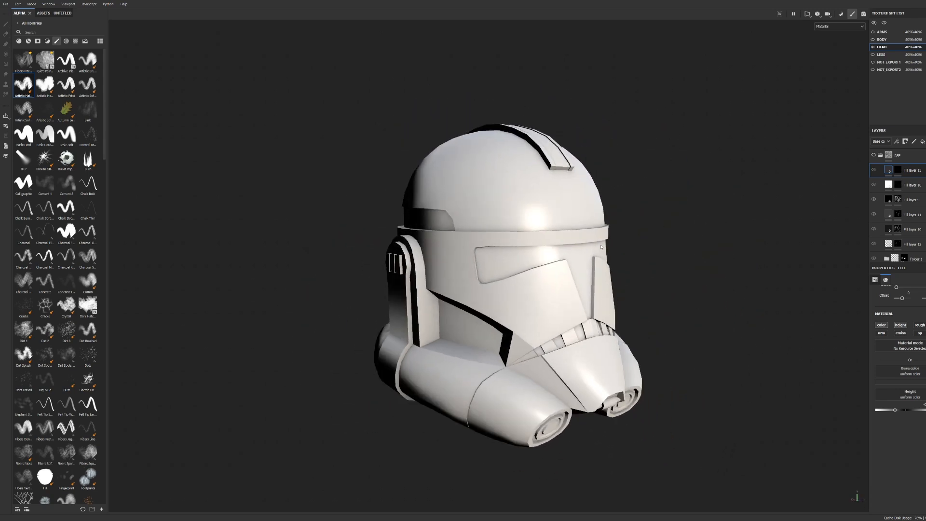
{"action": "scroll", "coordinate": [617, 239], "scroll_direction": "up", "scroll_amount": 2}
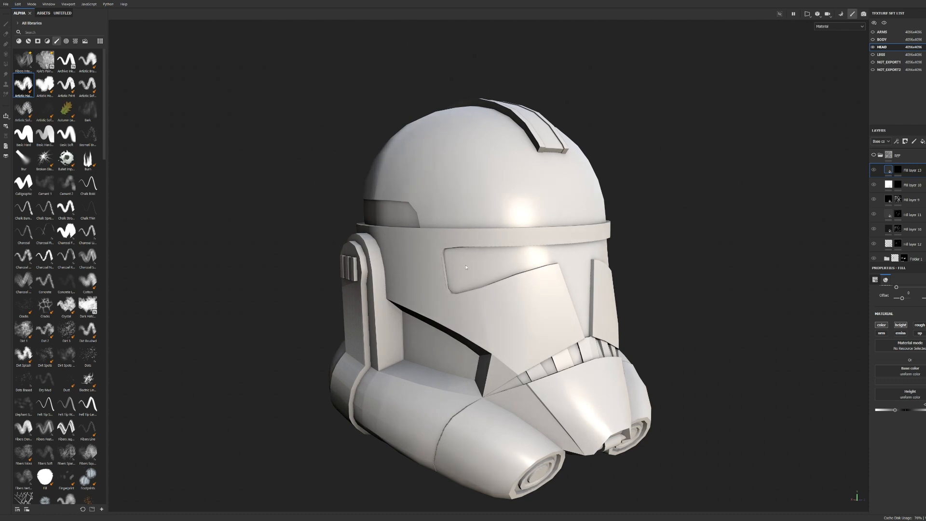
Step: Adjust the material of Fill layer 24 with a higher roughness, a slightly darker gray base color and a touch of metallic
{"action": "scroll", "coordinate": [909, 232], "scroll_direction": "down", "scroll_amount": 5}
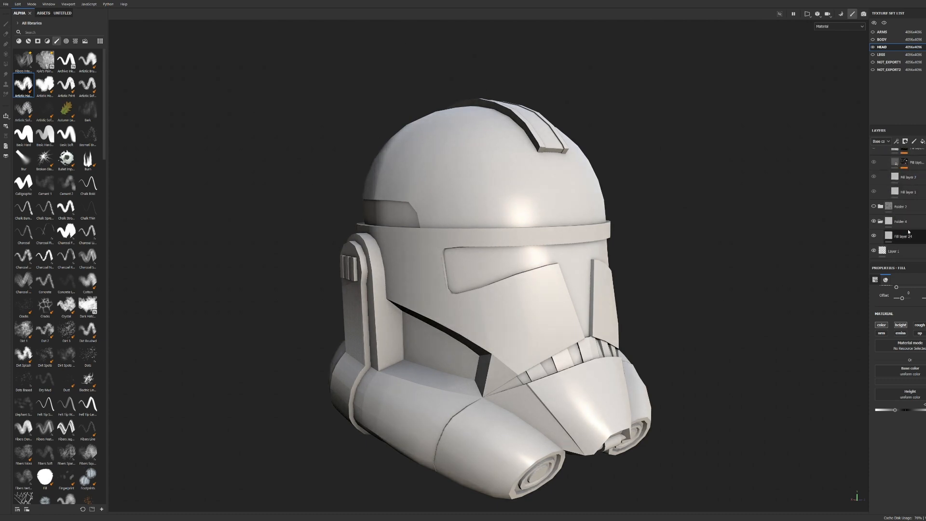
{"action": "left_click", "coordinate": [908, 232]}
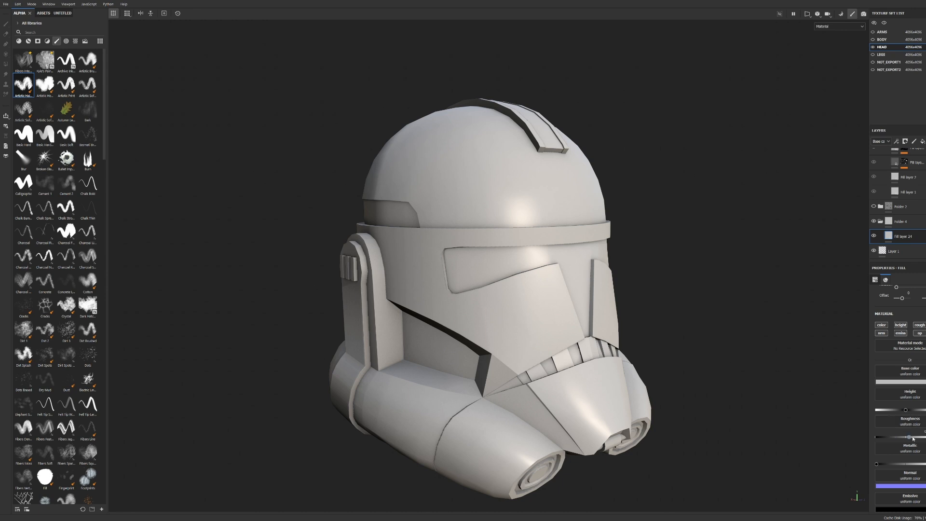
{"action": "left_click_drag", "start_coordinate": [913, 439], "coordinate": [923, 437]}
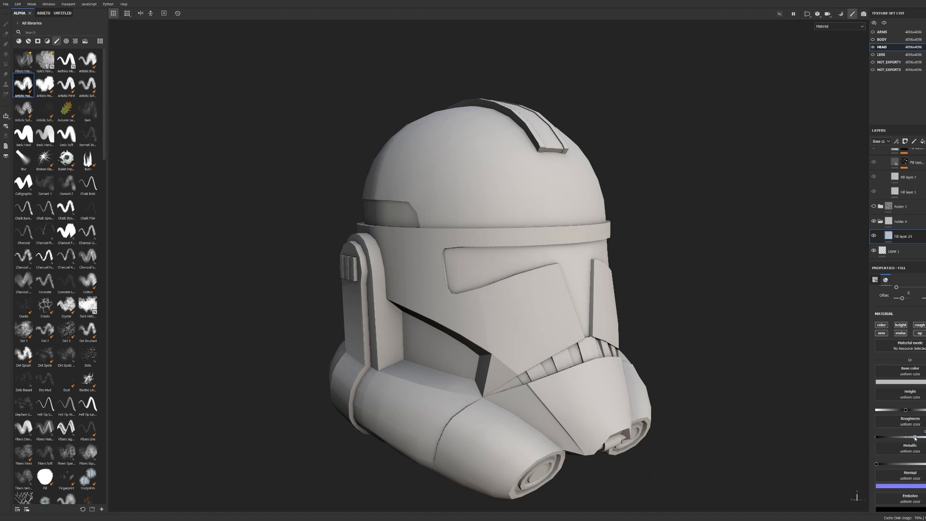
{"action": "left_click", "coordinate": [910, 381]}
{"action": "mouse_move", "coordinate": [823, 453]}
{"action": "left_mouse_down"}
{"action": "mouse_move", "coordinate": [829, 445]}
{"action": "mouse_move", "coordinate": [810, 441]}
{"action": "left_mouse_up"}
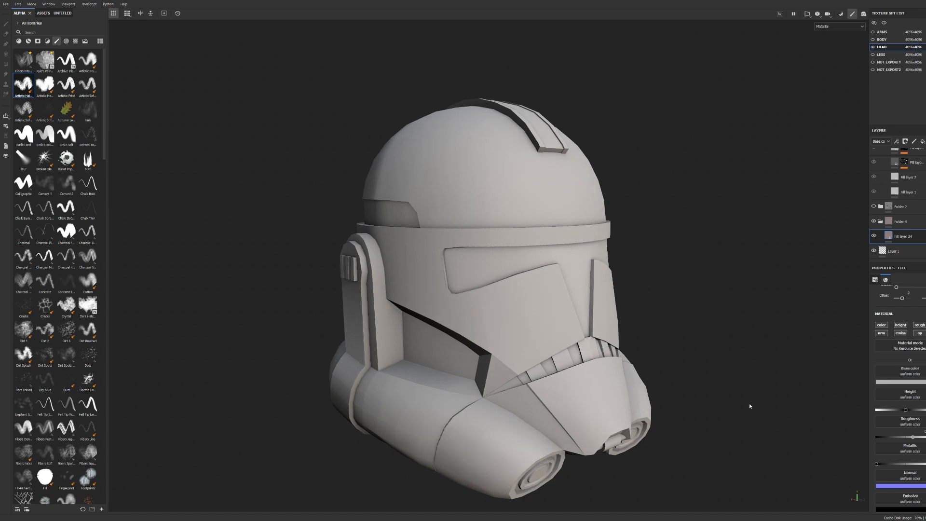
{"action": "left_click_drag", "start_coordinate": [740, 352], "coordinate": [675, 323], "text": "alt"}
{"action": "left_click_drag", "start_coordinate": [878, 464], "coordinate": [883, 464]}
{"action": "left_click_drag", "start_coordinate": [688, 324], "coordinate": [703, 314], "text": "alt"}
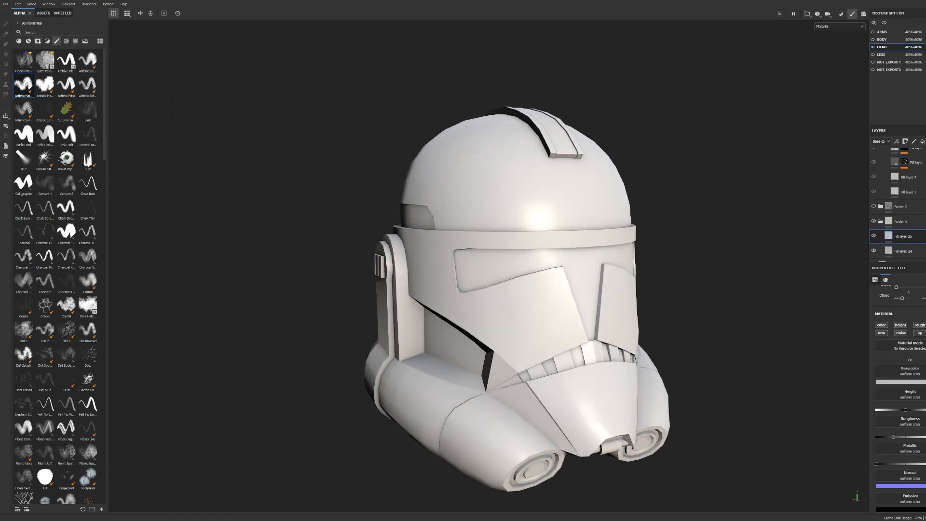
Step: Apply the Subtle Scratches smart mask to Fill layer 25
{"action": "left_click", "coordinate": [38, 42]}
{"action": "left_click", "coordinate": [38, 42]}
{"action": "left_click", "coordinate": [39, 42]}
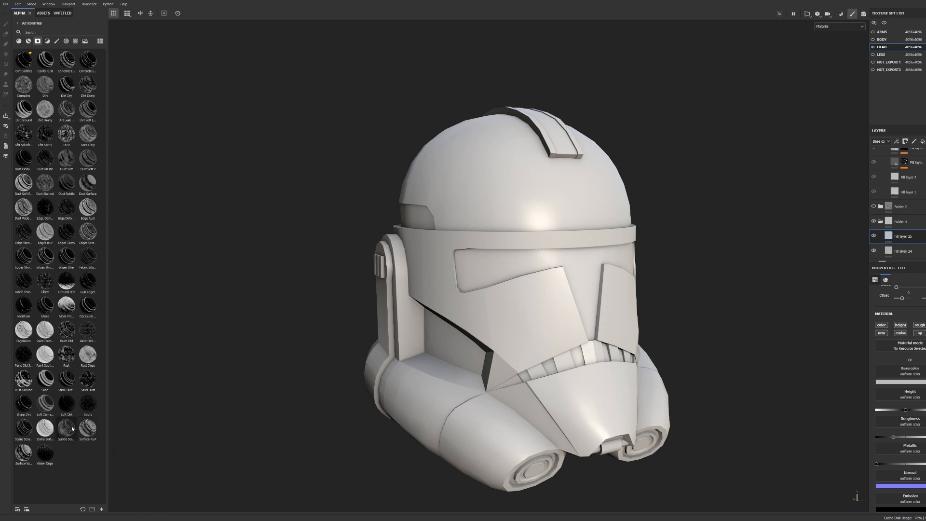
{"action": "left_click_drag", "start_coordinate": [68, 432], "coordinate": [891, 237]}
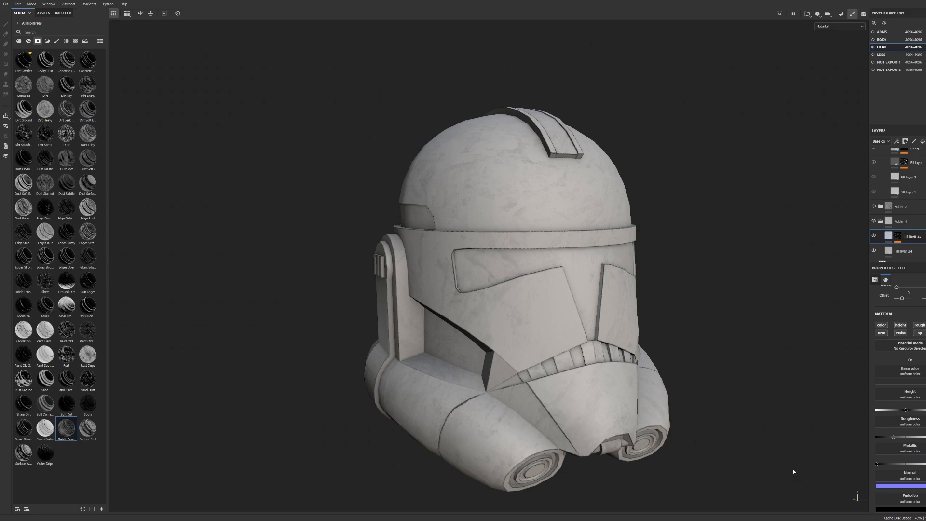
{"action": "left_click_drag", "start_coordinate": [793, 468], "coordinate": [640, 341], "text": "alt"}
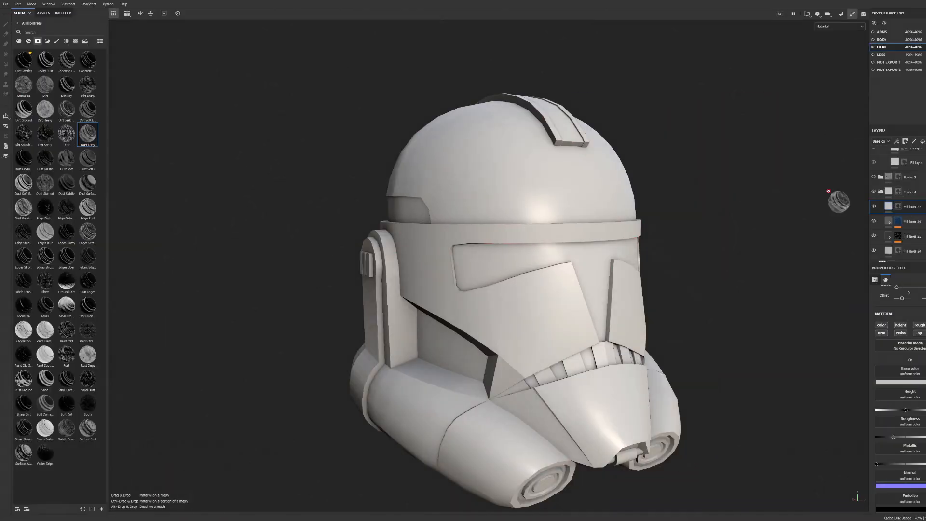
Step: Apply the selected dust smart mask to Fill layer 27 and give its material a dark gray base color with higher roughness
{"action": "left_click_drag", "start_coordinate": [826, 190], "coordinate": [662, 223]}
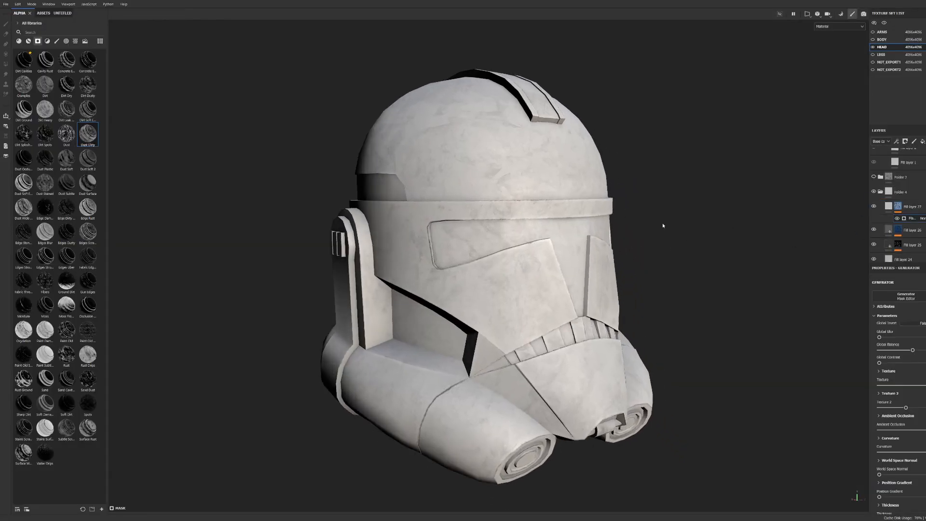
{"action": "left_click", "coordinate": [907, 206]}
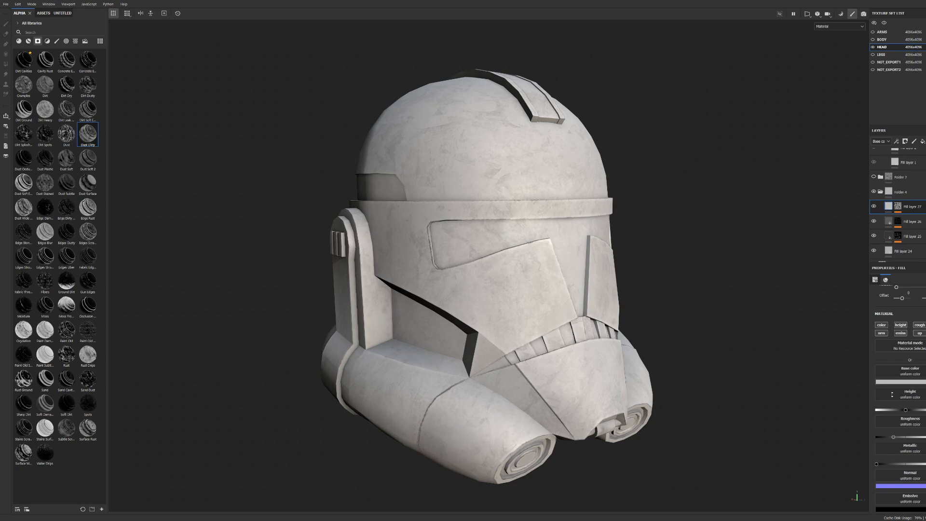
{"action": "mouse_move", "coordinate": [805, 461]}
{"action": "left_mouse_down", "text": "alt"}
{"action": "mouse_move", "coordinate": [696, 376]}
{"action": "mouse_move", "coordinate": [707, 405]}
{"action": "left_mouse_up", "text": "alt"}
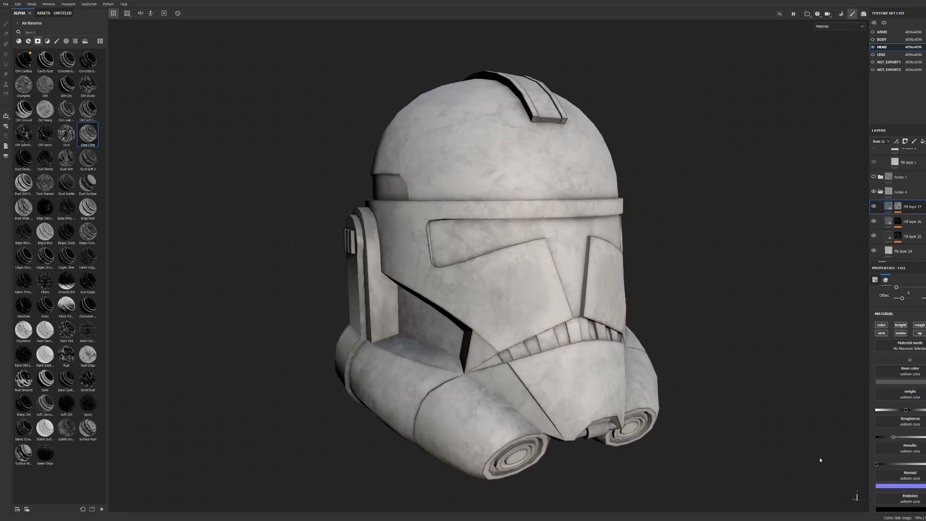
{"action": "left_click_drag", "start_coordinate": [912, 435], "coordinate": [921, 438]}
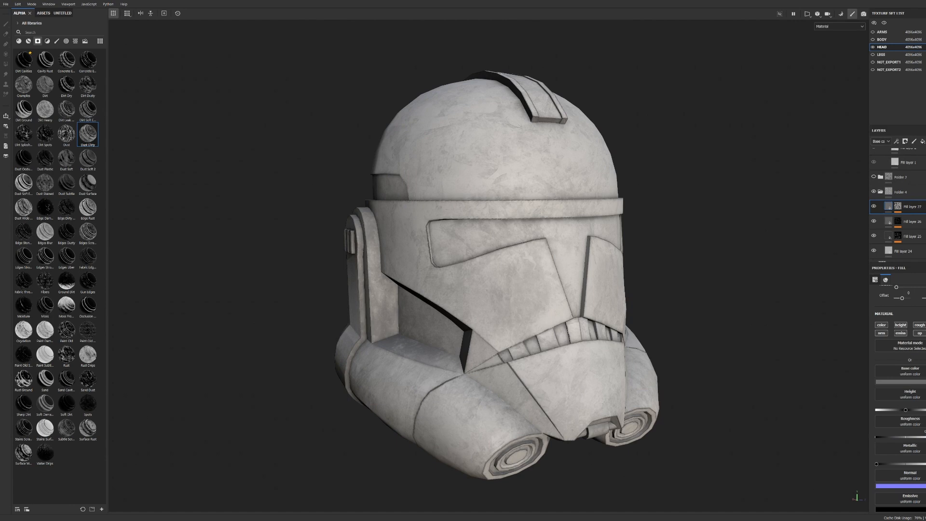
{"action": "left_click_drag", "start_coordinate": [705, 367], "coordinate": [723, 356], "text": "alt"}
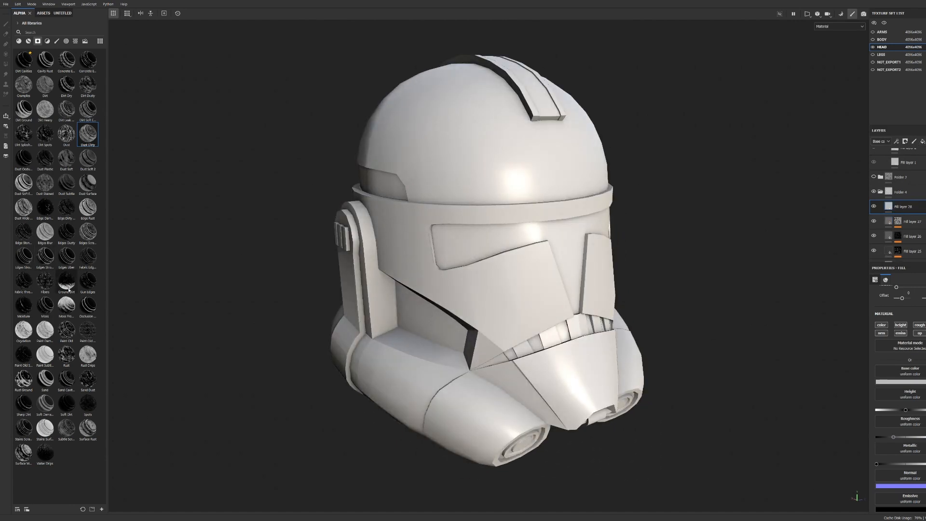
{"action": "left_click_drag", "start_coordinate": [66, 305], "coordinate": [894, 209]}
{"action": "left_click_drag", "start_coordinate": [637, 238], "coordinate": [841, 228], "text": "alt"}
{"action": "key", "text": "ctrl+z"}
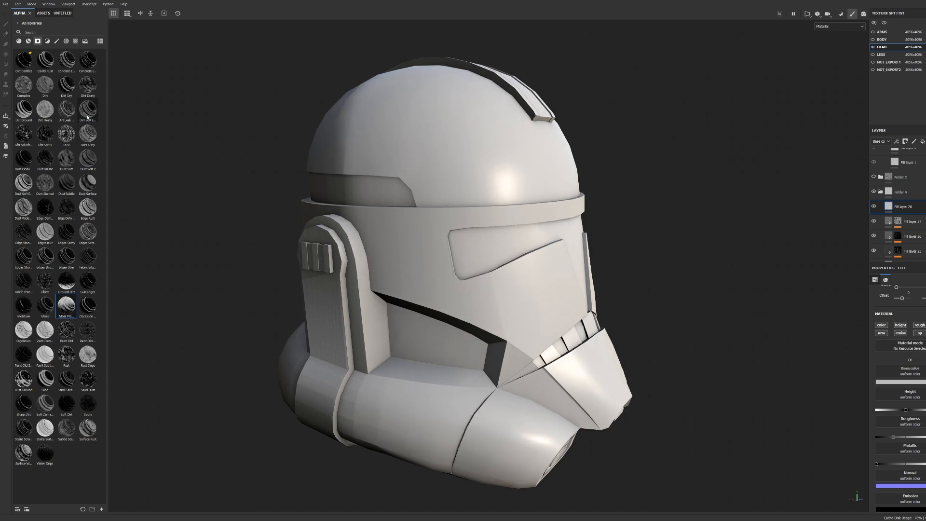
Step: Apply the Dirt Leak smart mask to Fill layer 28 and raise its roughness strongly and its metallic slightly
{"action": "left_click_drag", "start_coordinate": [73, 115], "coordinate": [893, 207]}
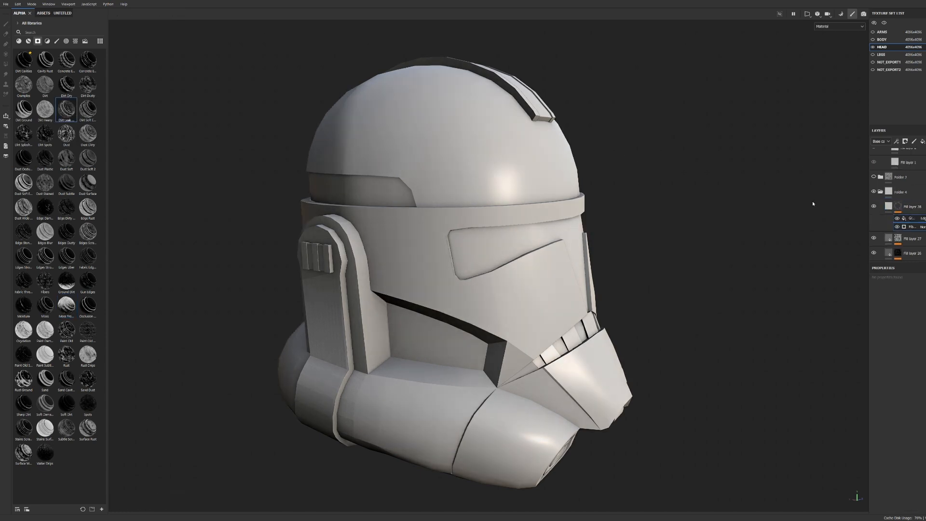
{"action": "left_click_drag", "start_coordinate": [587, 171], "coordinate": [687, 232], "text": "alt"}
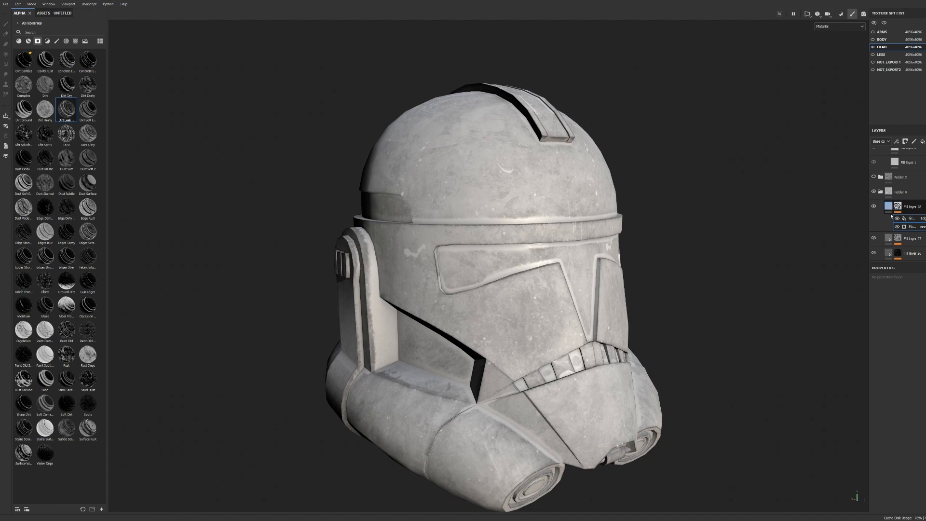
{"action": "left_click", "coordinate": [891, 216]}
{"action": "left_click_drag", "start_coordinate": [893, 437], "coordinate": [925, 436]}
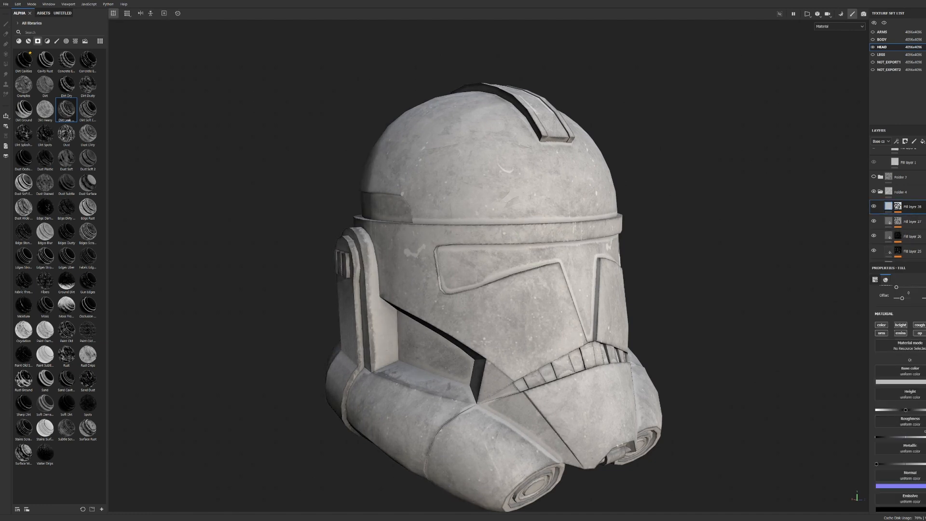
{"action": "left_click_drag", "start_coordinate": [889, 465], "coordinate": [883, 464]}
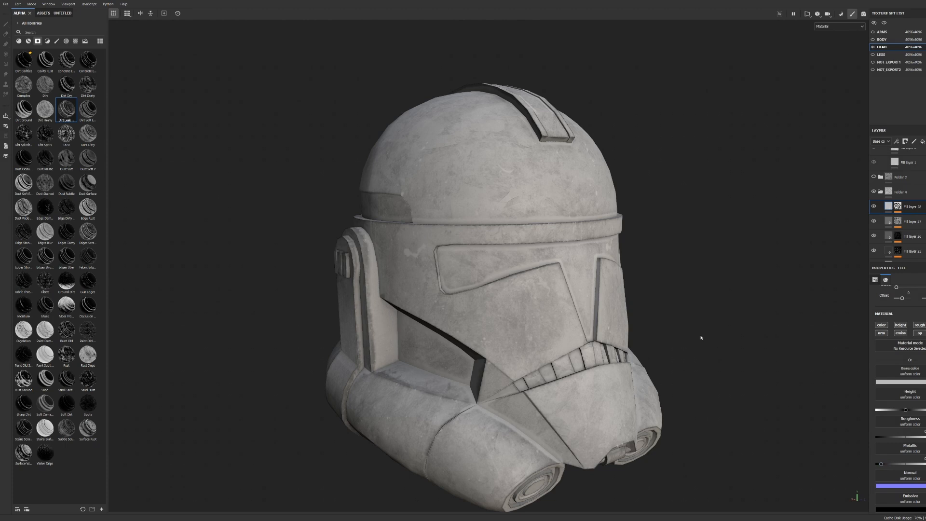
{"action": "left_click_drag", "start_coordinate": [701, 338], "coordinate": [674, 319], "text": "alt"}
Step: Lower the Curvature and AO amounts in the Mask Builder generator on Fill layer 28's mask
{"action": "left_click", "coordinate": [898, 208]}
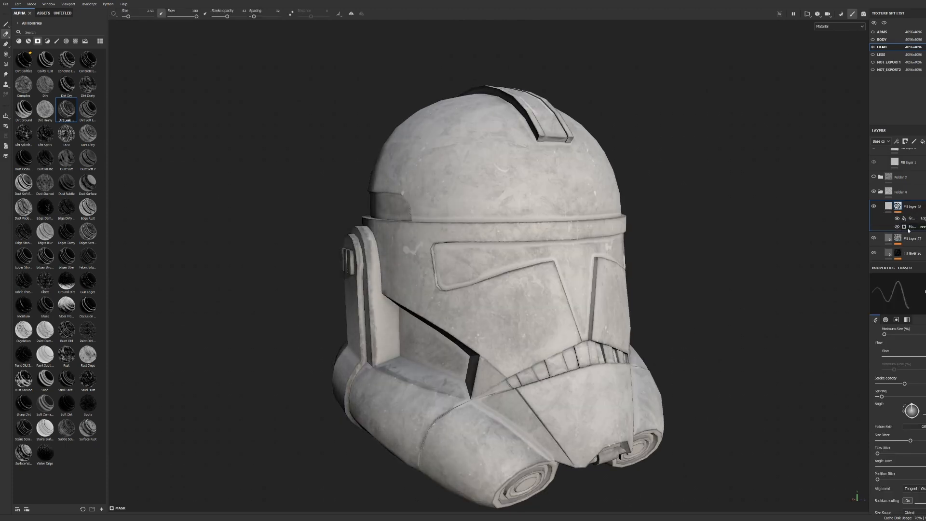
{"action": "left_click", "coordinate": [909, 231]}
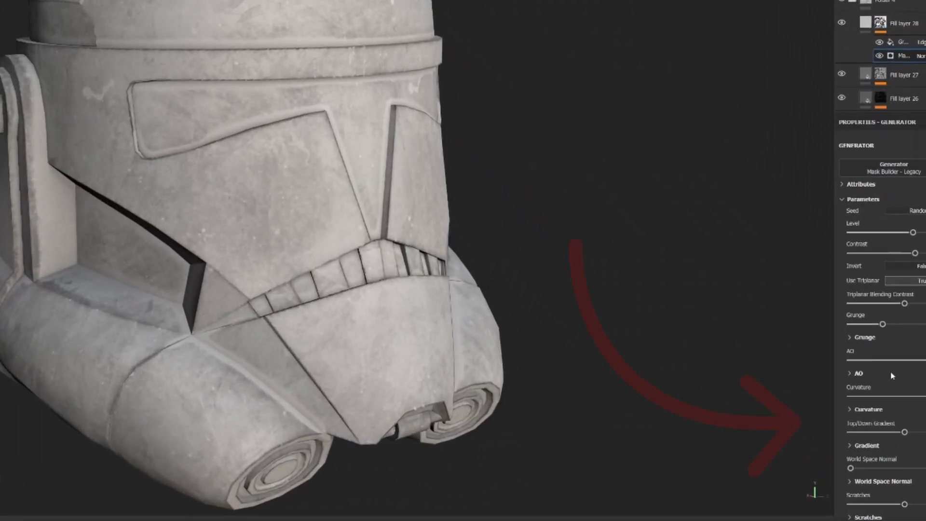
{"action": "left_click_drag", "start_coordinate": [893, 395], "coordinate": [887, 396]}
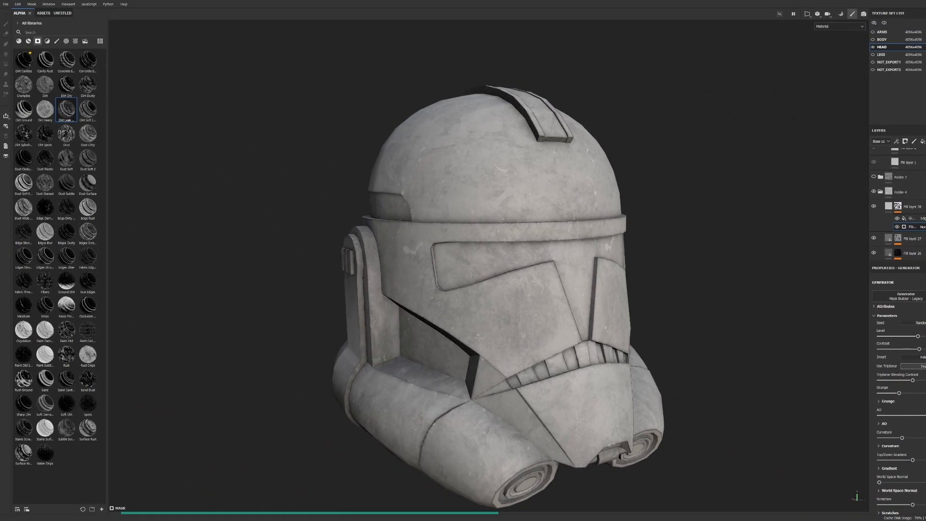
{"action": "left_click_drag", "start_coordinate": [924, 415], "coordinate": [899, 415]}
{"action": "left_click_drag", "start_coordinate": [622, 334], "coordinate": [598, 379], "text": "alt"}
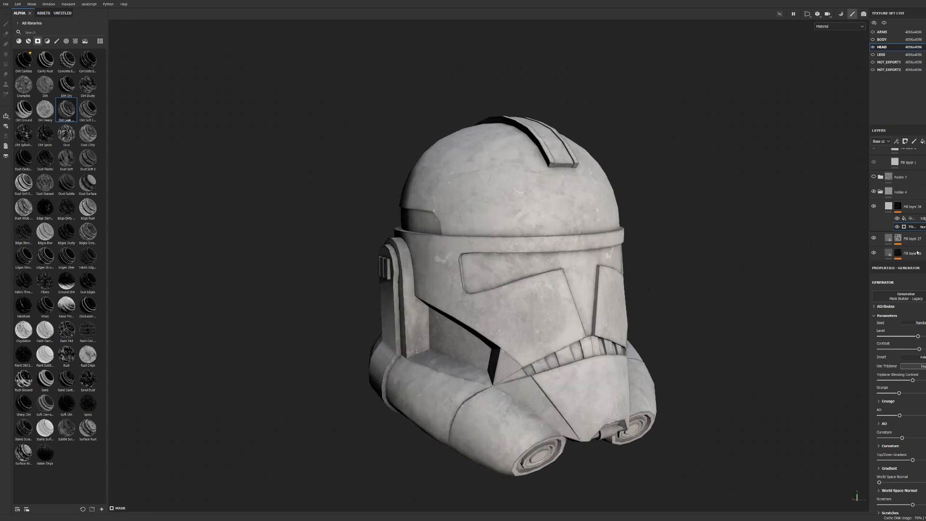
Step: Darken the base color of Fill layer 28 to a medium gray
{"action": "left_click", "coordinate": [889, 206]}
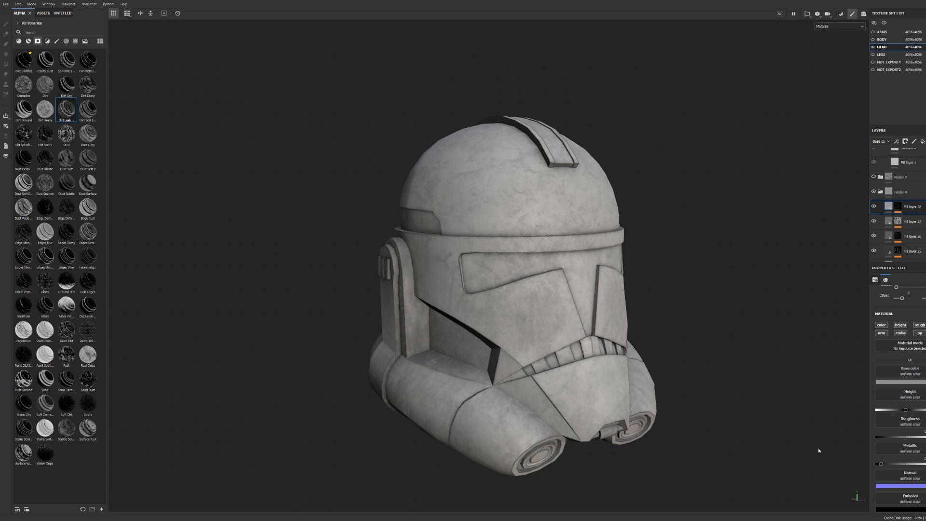
{"action": "scroll", "coordinate": [588, 294], "scroll_direction": "up", "scroll_amount": 2}
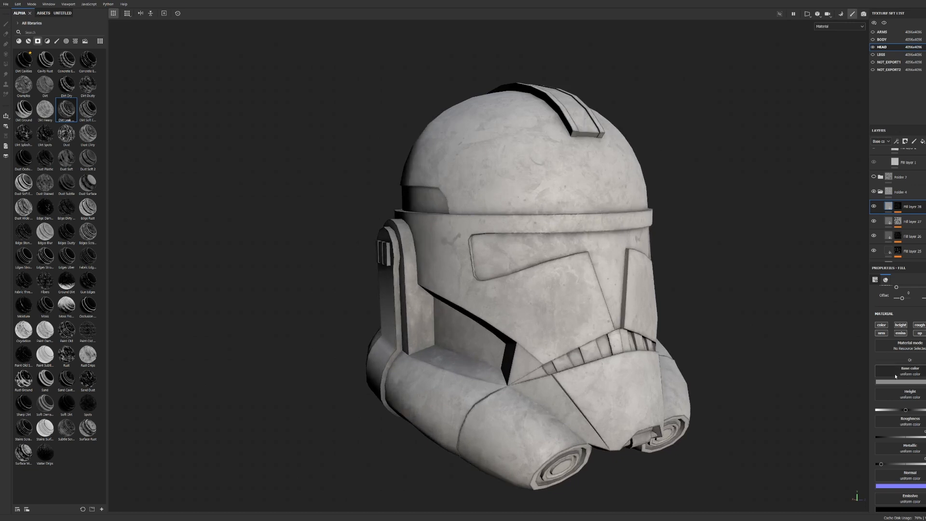
{"action": "left_click_drag", "start_coordinate": [804, 405], "coordinate": [827, 251], "text": "alt"}
Step: Add a dark fill layer with high roughness, masked by an edge smart mask, above Fill layer 28
{"action": "left_click", "coordinate": [922, 141]}
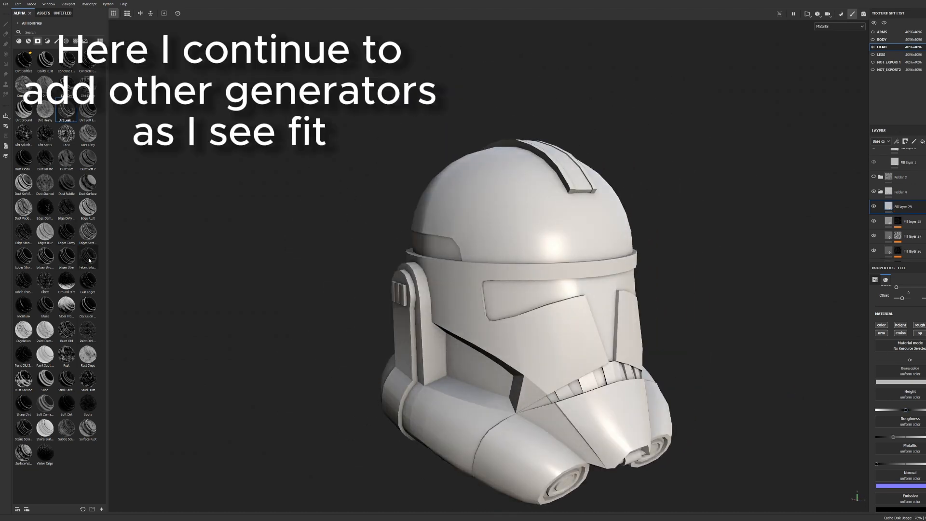
{"action": "left_click_drag", "start_coordinate": [88, 256], "coordinate": [909, 206]}
{"action": "left_click", "coordinate": [888, 206]}
{"action": "left_click", "coordinate": [901, 381]}
{"action": "left_click_drag", "start_coordinate": [893, 437], "coordinate": [922, 437]}
{"action": "scroll", "coordinate": [759, 354], "scroll_direction": "up", "scroll_amount": 2}
{"action": "left_click_drag", "start_coordinate": [759, 354], "coordinate": [547, 273], "text": "alt"}
{"action": "middle_click_drag", "start_coordinate": [547, 273], "coordinate": [530, 279], "text": "alt"}
{"action": "scroll", "coordinate": [529, 280], "scroll_direction": "down", "scroll_amount": 2}
Step: Add a fill layer above Fill layer 29 with the Dust Subtle smart mask and darken its base color
{"action": "left_click", "coordinate": [923, 141]}
{"action": "left_click_drag", "start_coordinate": [66, 184], "coordinate": [909, 207]}
{"action": "left_click", "coordinate": [888, 207]}
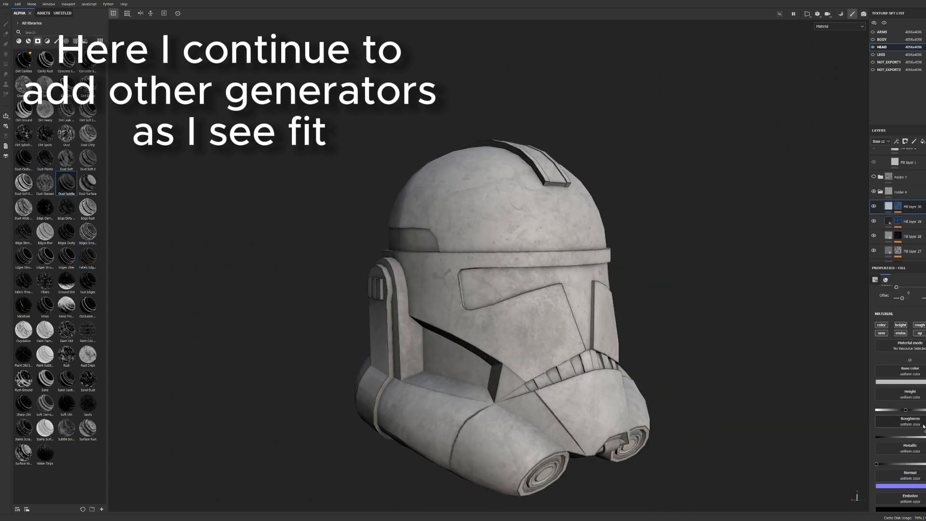
{"action": "left_click", "coordinate": [901, 382]}
{"action": "left_click_drag", "start_coordinate": [795, 472], "coordinate": [548, 212], "text": "alt"}
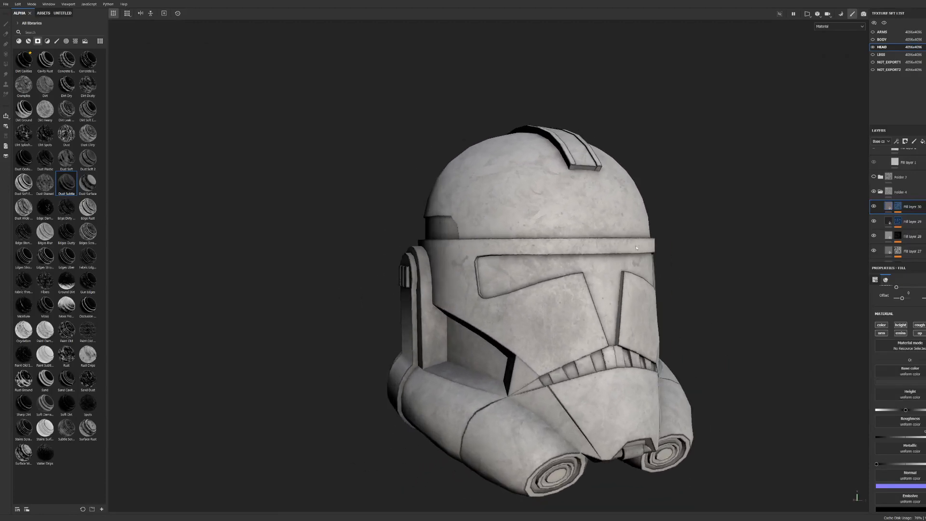
{"action": "middle_click_drag", "start_coordinate": [548, 212], "coordinate": [529, 191], "text": "alt"}
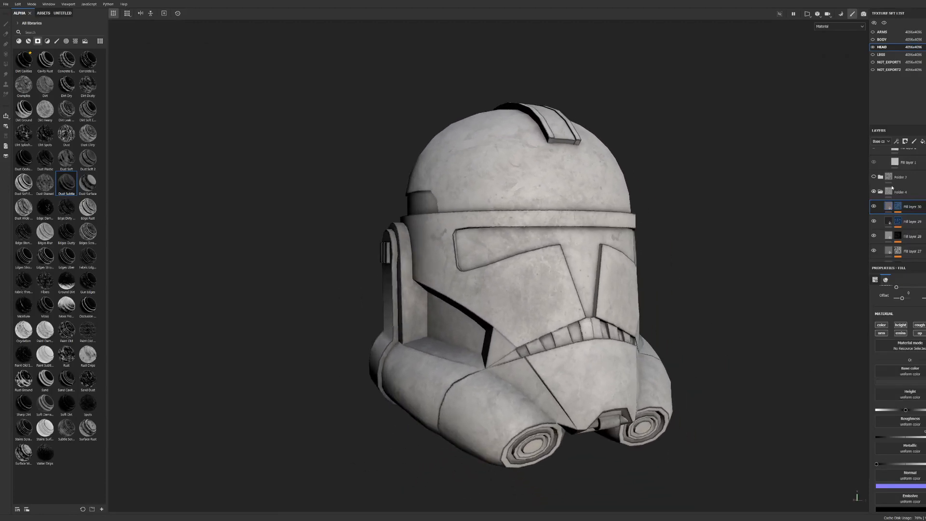
Step: Add a fill layer above Fill layer 30 with a dark base color and a black mask
{"action": "left_click", "coordinate": [923, 142]}
{"action": "left_click", "coordinate": [917, 381]}
{"action": "left_click", "coordinate": [815, 479]}
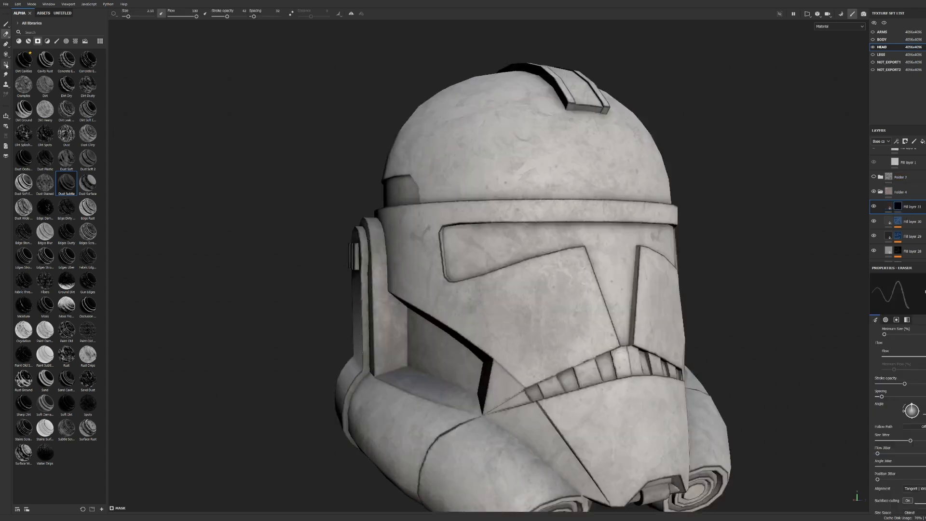
Step: Try to reveal the visor in the new layer's mask using polygon fill by UV chunk
{"action": "key", "text": "4"}
{"action": "scroll", "coordinate": [457, 265], "scroll_direction": "up", "scroll_amount": 3}
{"action": "left_click", "coordinate": [457, 265]}
{"action": "scroll", "coordinate": [456, 264], "scroll_direction": "up", "scroll_amount": 3}
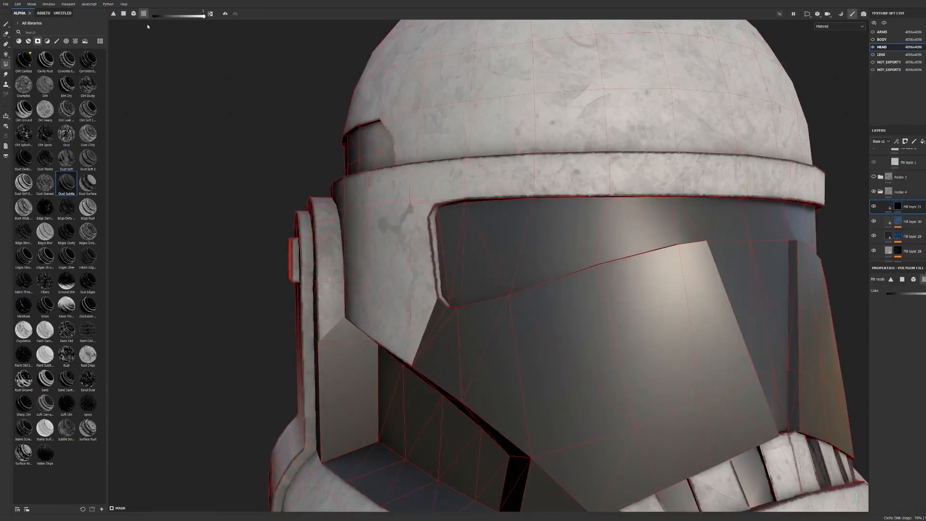
{"action": "key", "text": "ctrl+z"}
Step: Reveal the faces of the helmet's right eye section in the visor mask with quad-mode polygon fill
{"action": "left_click", "coordinate": [124, 14]}
{"action": "mouse_move", "coordinate": [427, 247]}
{"action": "left_mouse_down", "text": "alt"}
{"action": "mouse_move", "coordinate": [467, 248]}
{"action": "mouse_move", "coordinate": [437, 246]}
{"action": "left_mouse_up", "text": "alt"}
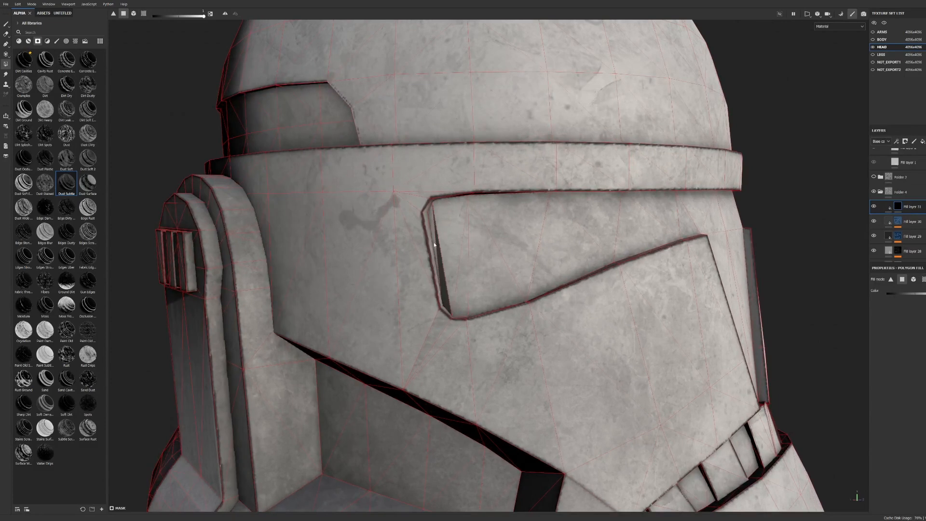
{"action": "left_click", "coordinate": [445, 244]}
{"action": "mouse_move", "coordinate": [513, 252]}
{"action": "left_mouse_down"}
{"action": "mouse_move", "coordinate": [513, 262]}
{"action": "mouse_move", "coordinate": [595, 241]}
{"action": "mouse_move", "coordinate": [413, 240]}
{"action": "left_mouse_up"}
{"action": "left_click", "coordinate": [636, 229]}
{"action": "left_click", "coordinate": [444, 221]}
{"action": "left_click", "coordinate": [496, 221]}
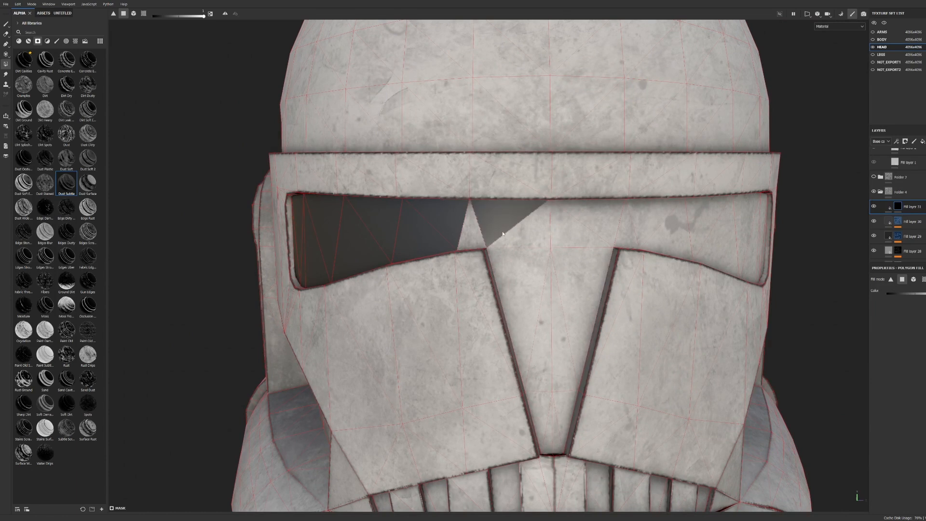
Step: Fill the remaining faces of the visor's central strip between the two cheek plates in the mask
{"action": "left_click", "coordinate": [500, 243]}
{"action": "left_click", "coordinate": [473, 238]}
{"action": "left_click", "coordinate": [520, 285]}
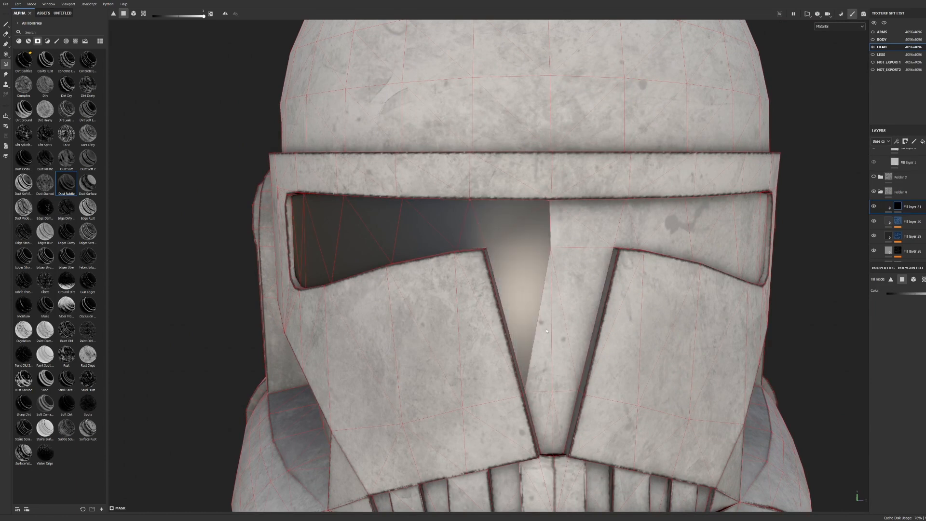
{"action": "left_click", "coordinate": [547, 331]}
{"action": "left_click", "coordinate": [551, 362]}
{"action": "left_click", "coordinate": [546, 425]}
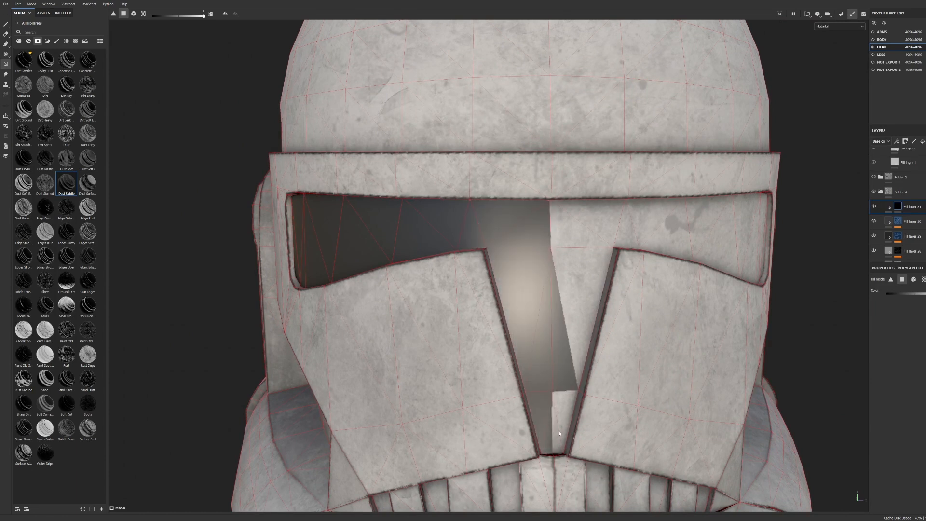
{"action": "left_click", "coordinate": [577, 298]}
{"action": "left_click", "coordinate": [586, 237]}
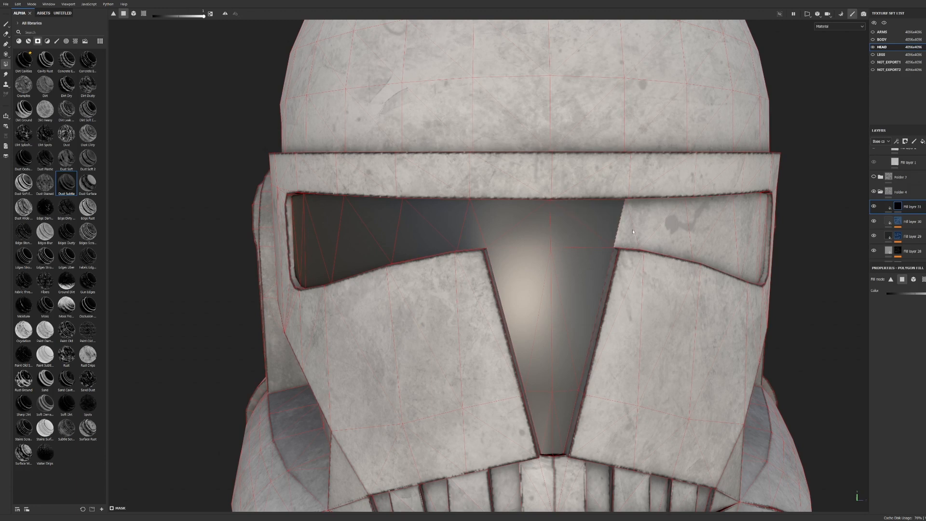
Step: Fill the faces of the helmet's left eye section in the mask out to the visor's outer corner
{"action": "left_click", "coordinate": [639, 227]}
{"action": "left_click_drag", "start_coordinate": [629, 238], "coordinate": [414, 213], "text": "alt"}
{"action": "left_click", "coordinate": [477, 227]}
{"action": "left_click", "coordinate": [508, 252]}
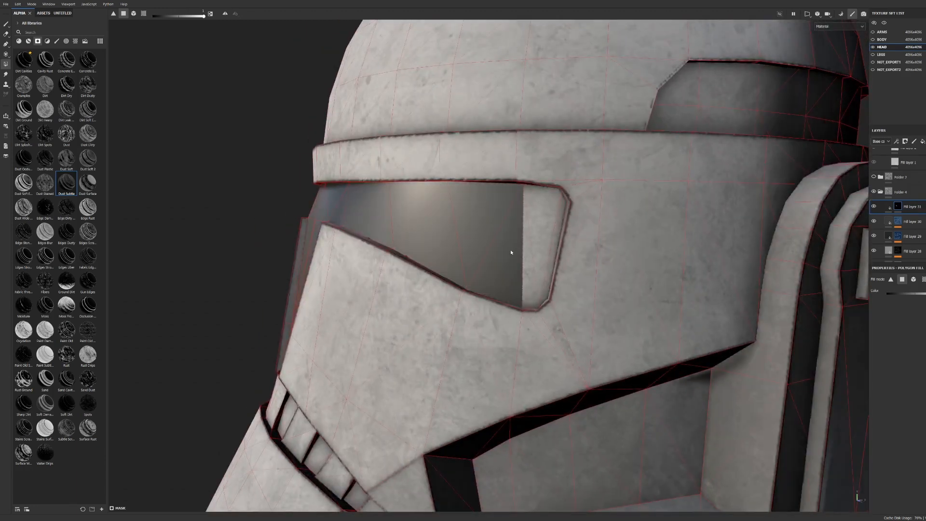
{"action": "left_click", "coordinate": [537, 249]}
{"action": "left_click", "coordinate": [553, 255]}
Step: Examine the filled visor from both sides and the front for missed faces and overall look
{"action": "left_click_drag", "start_coordinate": [456, 243], "coordinate": [740, 222], "text": "alt"}
{"action": "scroll", "coordinate": [516, 243], "scroll_direction": "down", "scroll_amount": 4}
{"action": "scroll", "coordinate": [598, 253], "scroll_direction": "up", "scroll_amount": 5}
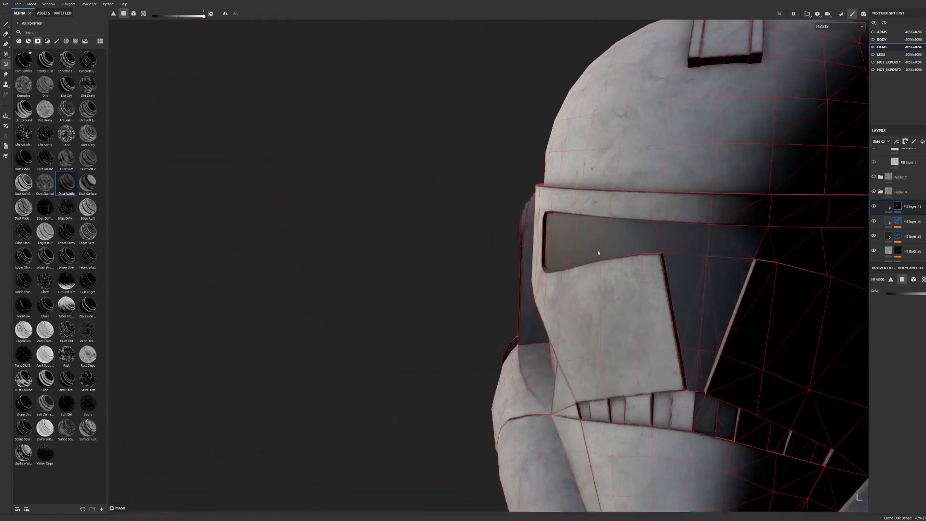
{"action": "left_click_drag", "start_coordinate": [598, 253], "coordinate": [283, 244], "text": "alt"}
{"action": "scroll", "coordinate": [435, 247], "scroll_direction": "down", "scroll_amount": 3}
{"action": "left_click_drag", "start_coordinate": [435, 247], "coordinate": [643, 244], "text": "alt"}
{"action": "middle_click_drag", "start_coordinate": [643, 245], "coordinate": [655, 217], "text": "alt"}
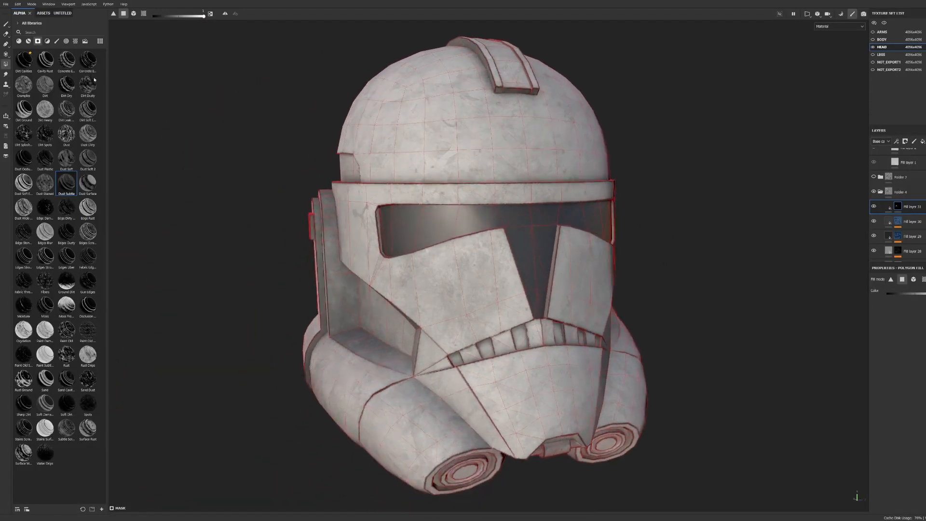
{"action": "left_click", "coordinate": [7, 25]}
{"action": "mouse_move", "coordinate": [558, 149]}
{"action": "left_mouse_down", "text": "alt"}
{"action": "mouse_move", "coordinate": [357, 161]}
{"action": "mouse_move", "coordinate": [565, 149]}
{"action": "mouse_move", "coordinate": [607, 166]}
{"action": "mouse_move", "coordinate": [630, 208]}
{"action": "left_mouse_up", "text": "alt"}
{"action": "scroll", "coordinate": [564, 149], "scroll_direction": "down", "scroll_amount": 2}
{"action": "middle_click_drag", "start_coordinate": [630, 209], "coordinate": [647, 205], "text": "alt"}
Step: Give the visor's fill layer a darker base color, low roughness and a partly metallic finish
{"action": "left_click", "coordinate": [889, 207]}
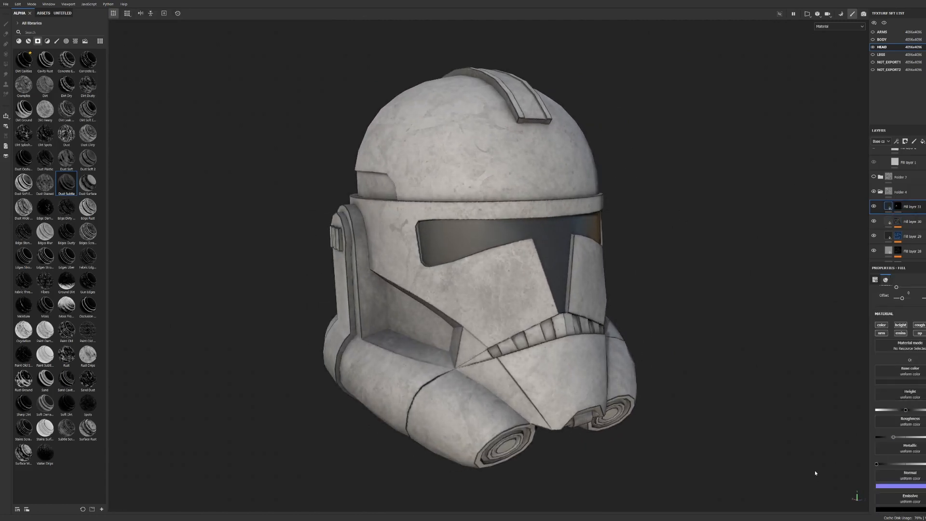
{"action": "left_click_drag", "start_coordinate": [829, 480], "coordinate": [821, 480]}
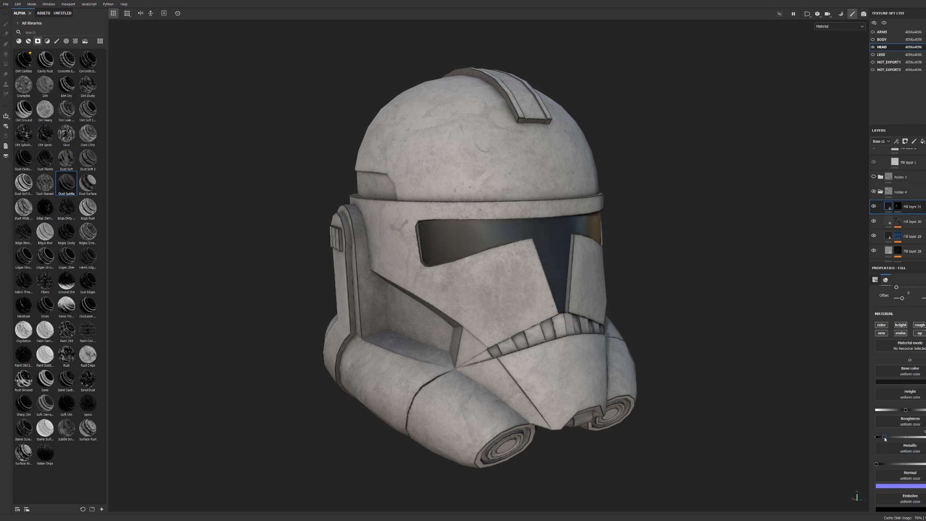
{"action": "left_click_drag", "start_coordinate": [882, 438], "coordinate": [925, 438]}
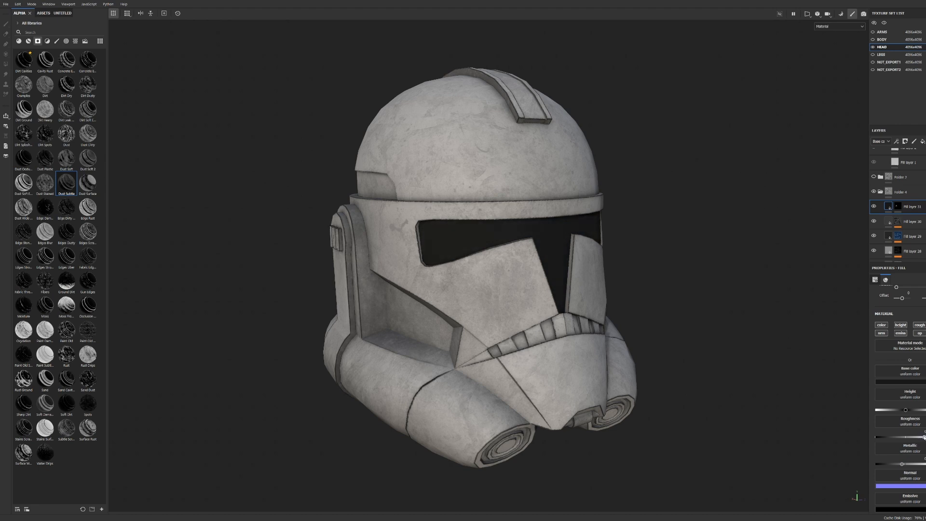
{"action": "left_click_drag", "start_coordinate": [912, 439], "coordinate": [892, 440]}
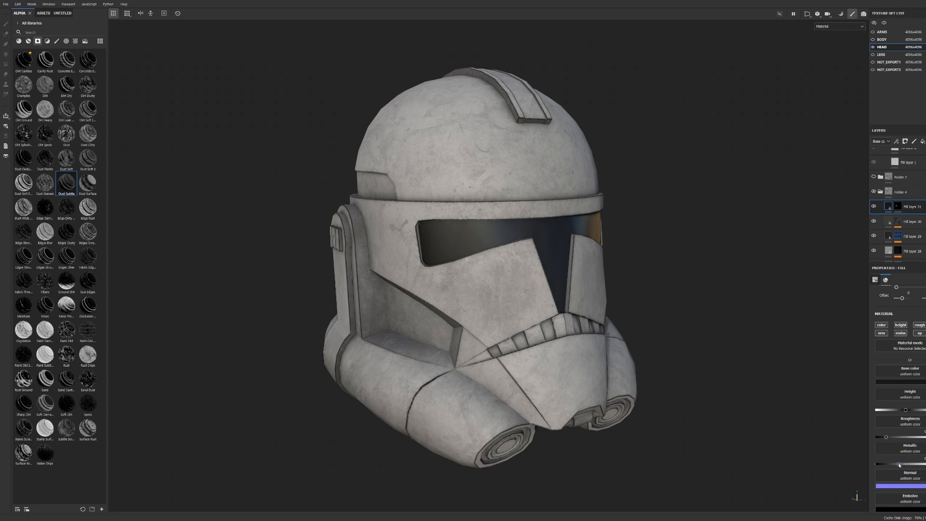
{"action": "scroll", "coordinate": [610, 351], "scroll_direction": "up", "scroll_amount": 3}
{"action": "scroll", "coordinate": [552, 270], "scroll_direction": "down", "scroll_amount": 3}
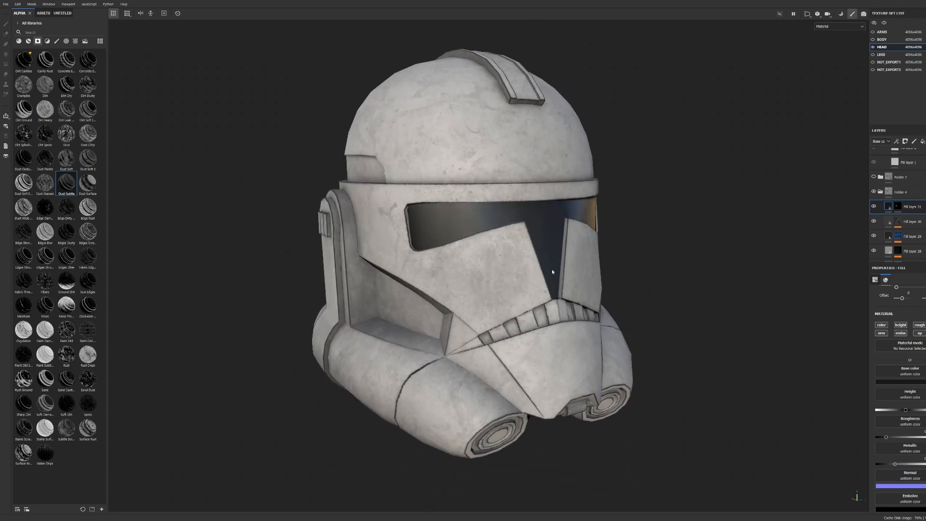
{"action": "left_click_drag", "start_coordinate": [695, 295], "coordinate": [651, 253], "text": "alt"}
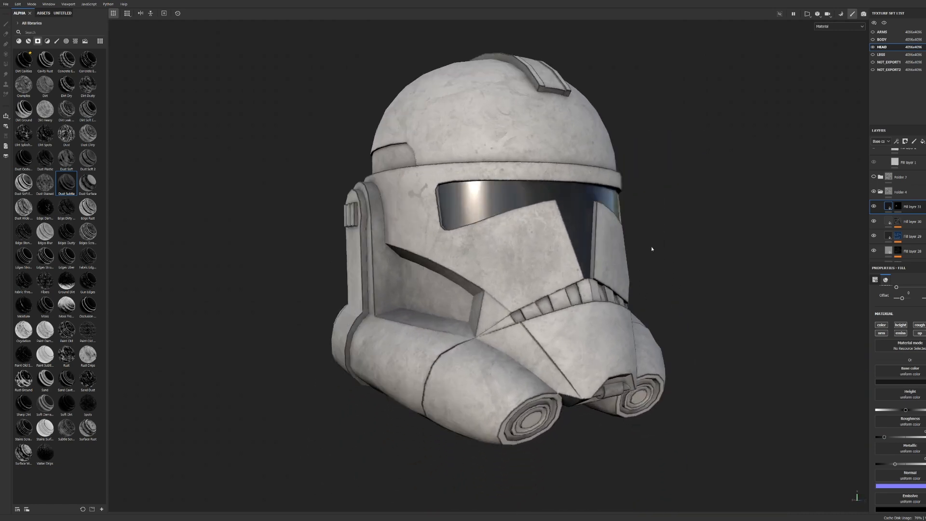
Step: Add a dark fill layer above Fill layer 30 with only the color channel active and a black mask
{"action": "left_click", "coordinate": [911, 222]}
{"action": "left_click", "coordinate": [922, 142]}
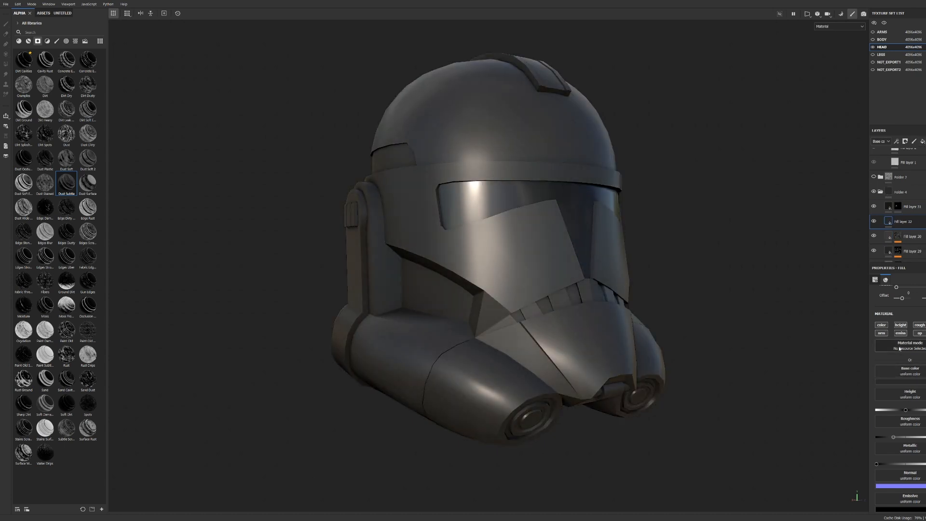
{"action": "left_click", "coordinate": [882, 325]}
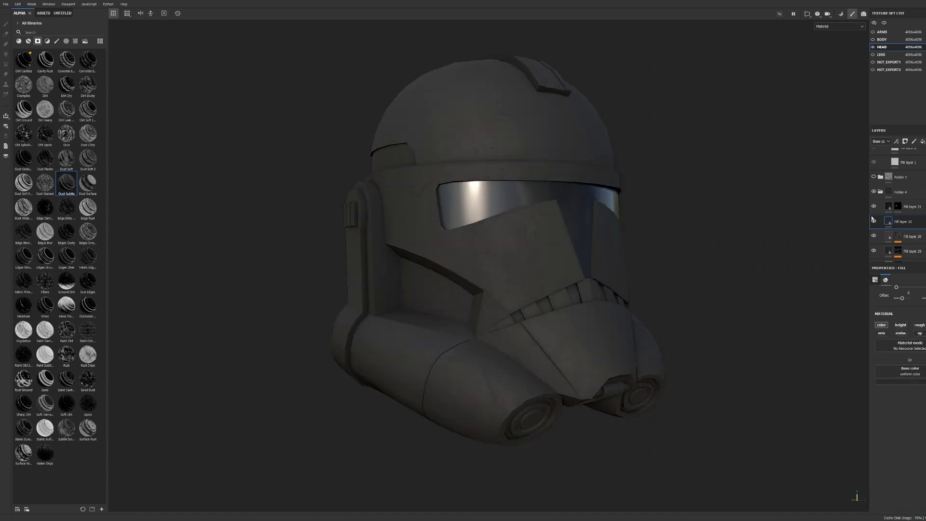
{"action": "right_click", "coordinate": [909, 229]}
{"action": "left_click", "coordinate": [918, 241]}
Step: Reveal the small ribbed block on the helmet's ear piece in the new layer's mask with mesh-mode polygon fill
{"action": "left_click", "coordinate": [5, 64]}
{"action": "scroll", "coordinate": [299, 182], "scroll_direction": "up", "scroll_amount": 3}
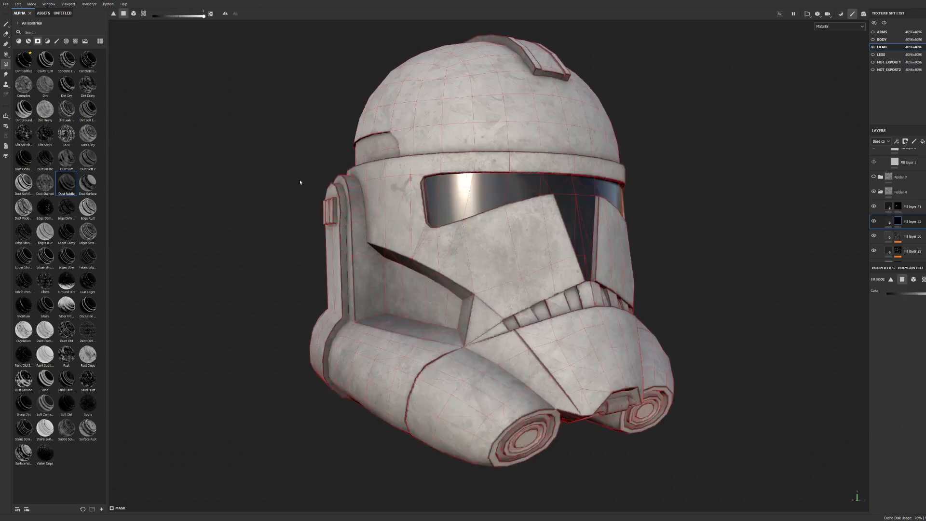
{"action": "left_click_drag", "start_coordinate": [299, 182], "coordinate": [283, 211], "text": "alt"}
{"action": "middle_click_drag", "start_coordinate": [284, 211], "coordinate": [436, 215], "text": "alt"}
{"action": "scroll", "coordinate": [436, 215], "scroll_direction": "up", "scroll_amount": 4}
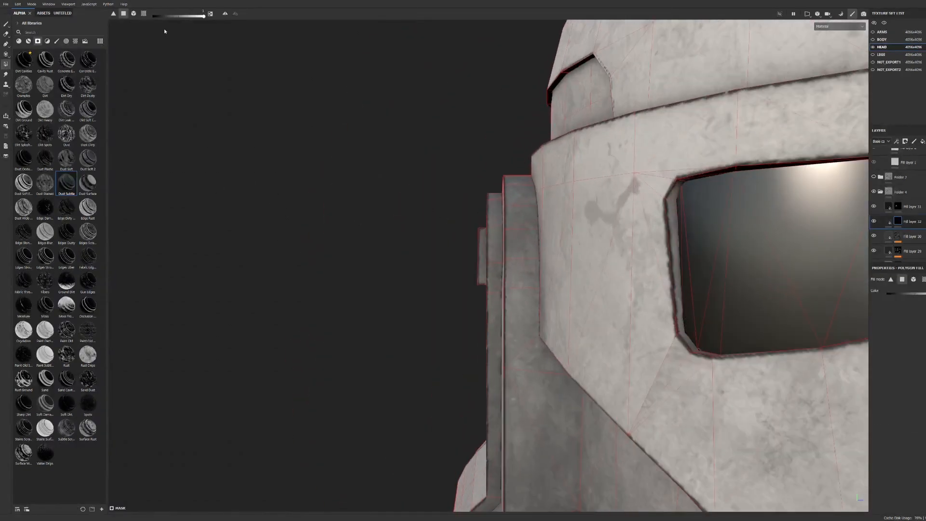
{"action": "left_click_drag", "start_coordinate": [287, 152], "coordinate": [417, 205], "text": "alt"}
{"action": "left_click_drag", "start_coordinate": [474, 272], "coordinate": [566, 238]}
{"action": "middle_click_drag", "start_coordinate": [566, 239], "coordinate": [451, 197], "text": "alt"}
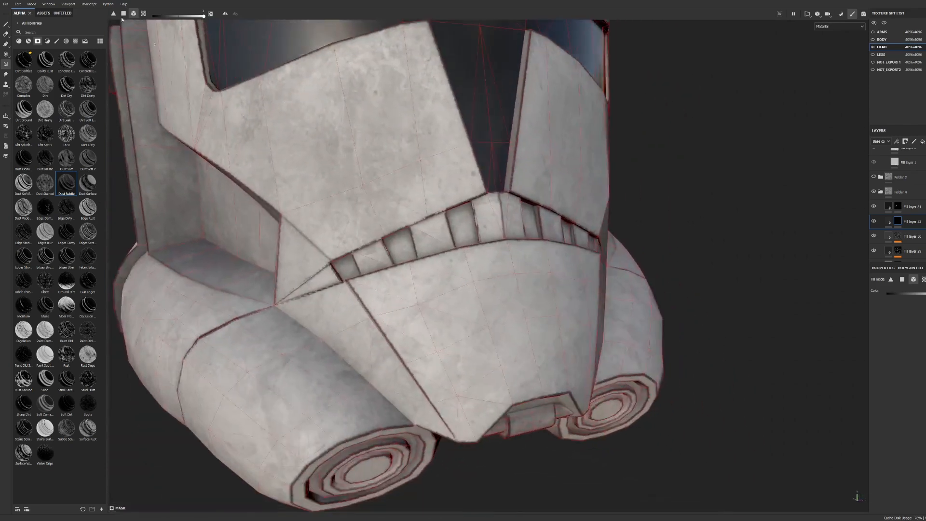
Step: Fill the recessed mouth grille slots on the helmet's right side in the mask with quad-mode polygon fill
{"action": "left_click", "coordinate": [124, 14]}
{"action": "right_click_drag", "start_coordinate": [299, 53], "coordinate": [393, 62], "text": "alt"}
{"action": "left_click_drag", "start_coordinate": [393, 62], "coordinate": [361, 68], "text": "alt"}
{"action": "left_click", "coordinate": [352, 306]}
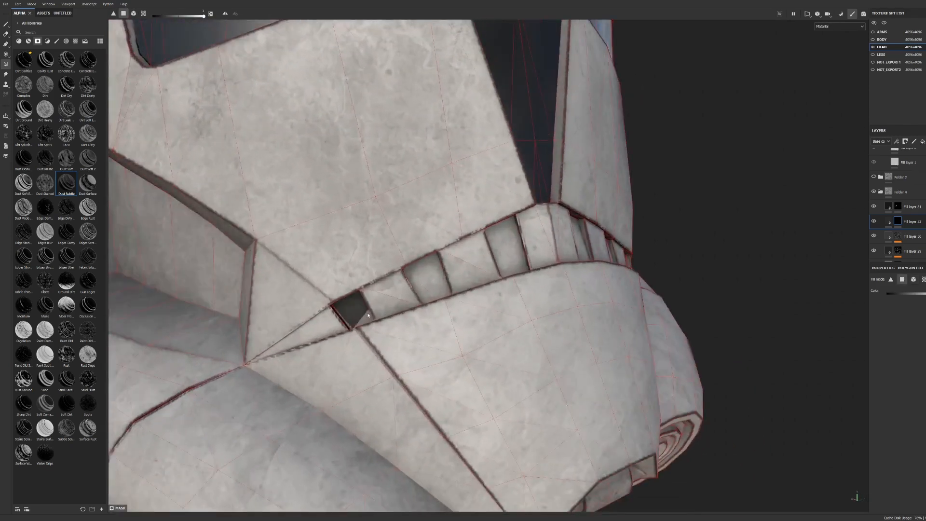
{"action": "left_click", "coordinate": [514, 262]}
Step: Fill the recessed mouth grille slots on the helmet's left side in the mask
{"action": "left_click_drag", "start_coordinate": [514, 262], "coordinate": [617, 274], "text": "alt"}
{"action": "left_click_drag", "start_coordinate": [679, 284], "coordinate": [678, 281], "text": "alt"}
{"action": "left_click", "coordinate": [679, 281]}
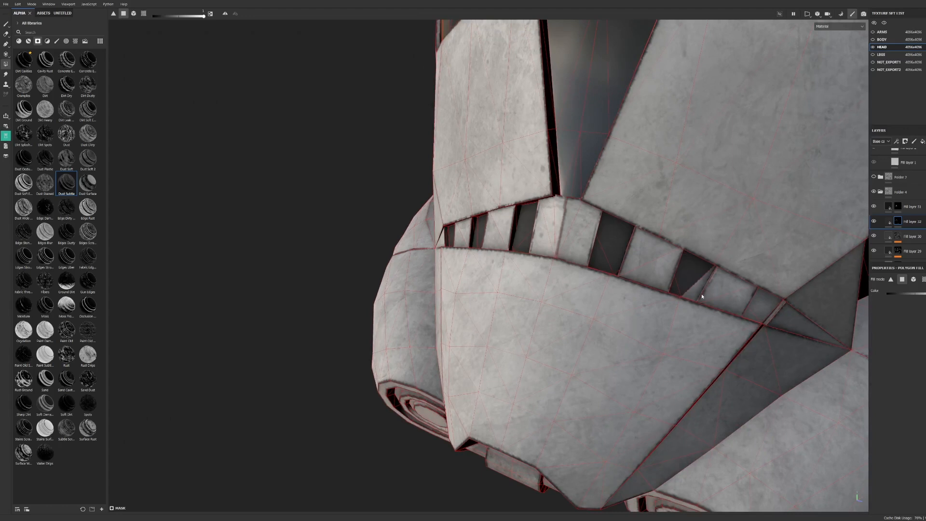
{"action": "left_click", "coordinate": [696, 293]}
{"action": "left_click", "coordinate": [753, 310]}
{"action": "left_click_drag", "start_coordinate": [753, 311], "coordinate": [769, 273], "text": "alt"}
{"action": "scroll", "coordinate": [769, 273], "scroll_direction": "down", "scroll_amount": 2}
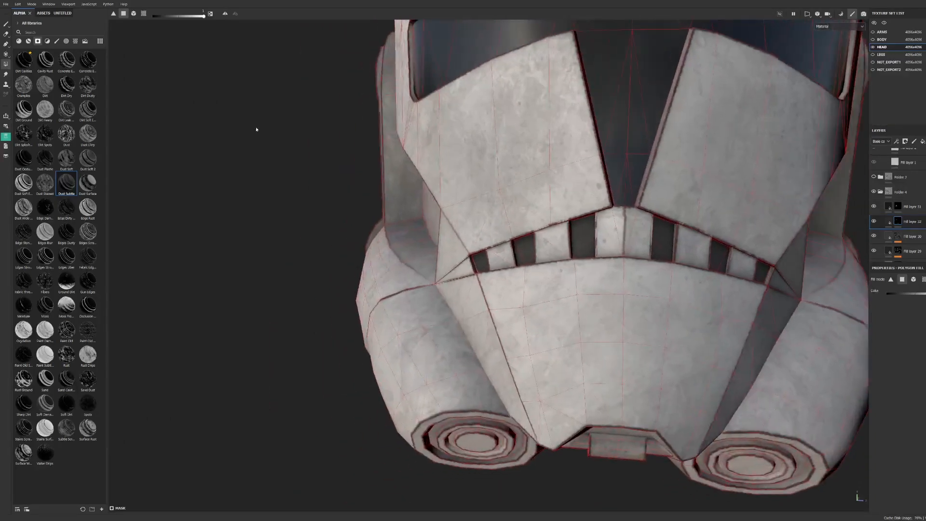
Step: Examine the darkened grille slots and visor on the whole helmet from several angles
{"action": "left_click", "coordinate": [7, 34]}
{"action": "left_click", "coordinate": [6, 24]}
{"action": "scroll", "coordinate": [334, 200], "scroll_direction": "down", "scroll_amount": 2}
{"action": "mouse_move", "coordinate": [334, 200]}
{"action": "left_mouse_down", "text": "alt"}
{"action": "mouse_move", "coordinate": [480, 157]}
{"action": "mouse_move", "coordinate": [447, 191]}
{"action": "mouse_move", "coordinate": [523, 192]}
{"action": "mouse_move", "coordinate": [426, 203]}
{"action": "left_mouse_up", "text": "alt"}
{"action": "scroll", "coordinate": [522, 192], "scroll_direction": "down", "scroll_amount": 2}
{"action": "mouse_move", "coordinate": [426, 203]}
{"action": "middle_mouse_down", "text": "alt"}
{"action": "mouse_move", "coordinate": [441, 253]}
{"action": "mouse_move", "coordinate": [516, 273]}
{"action": "middle_mouse_up", "text": "alt"}
{"action": "scroll", "coordinate": [516, 273], "scroll_direction": "down", "scroll_amount": 1}
{"action": "left_click_drag", "start_coordinate": [516, 273], "coordinate": [557, 284], "text": "alt"}
{"action": "middle_click_drag", "start_coordinate": [558, 284], "coordinate": [613, 269], "text": "alt"}
{"action": "scroll", "coordinate": [623, 273], "scroll_direction": "up", "scroll_amount": 1}
{"action": "left_click_drag", "start_coordinate": [622, 271], "coordinate": [611, 251], "text": "alt"}
{"action": "left_click_drag", "start_coordinate": [597, 292], "coordinate": [571, 286], "text": "alt"}
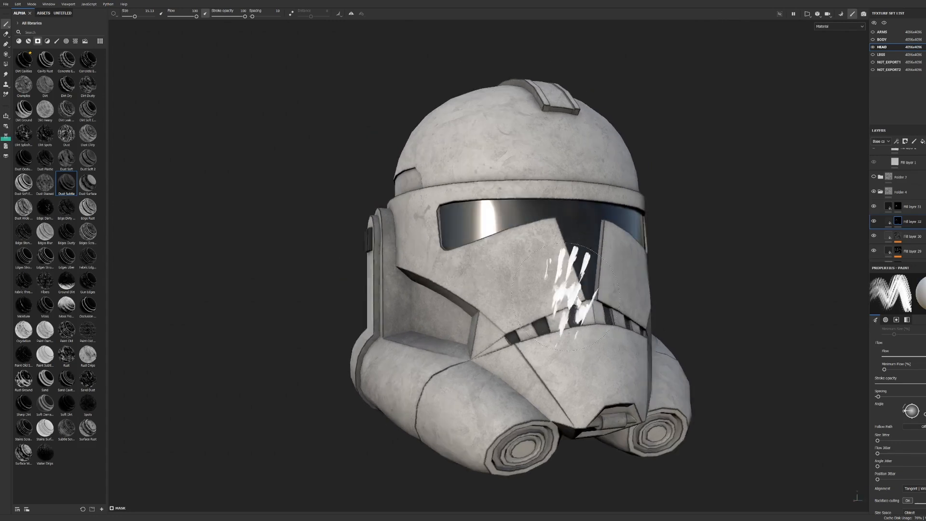
Step: Reveal the cylinder in the chin recess in the mask with mesh-mode polygon fill
{"action": "middle_click_drag", "start_coordinate": [570, 286], "coordinate": [499, 154], "text": "alt"}
{"action": "left_click", "coordinate": [6, 64]}
{"action": "scroll", "coordinate": [392, 182], "scroll_direction": "up", "scroll_amount": 3}
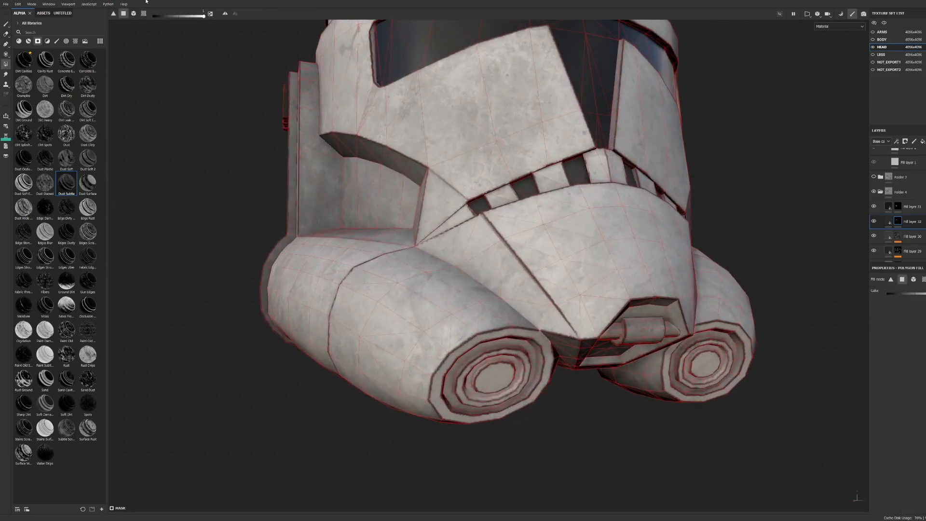
{"action": "left_click", "coordinate": [640, 327]}
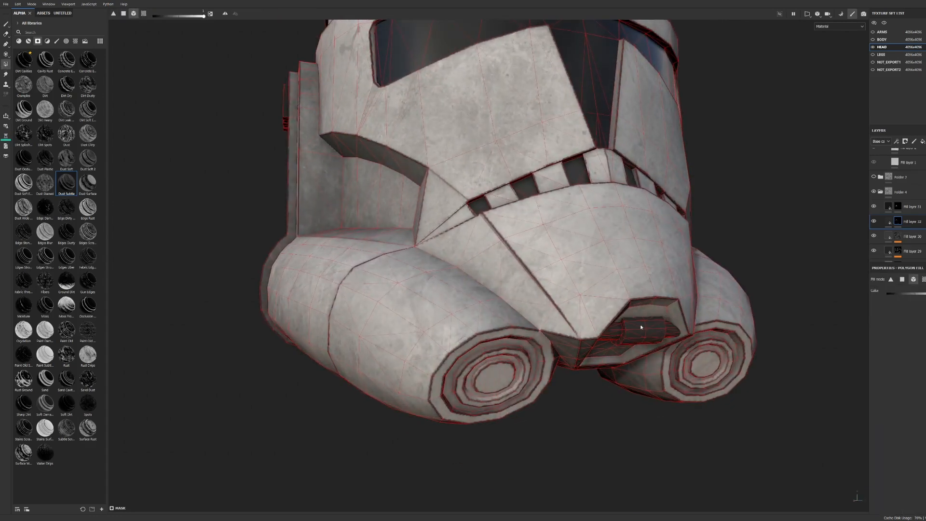
{"action": "left_click", "coordinate": [6, 24]}
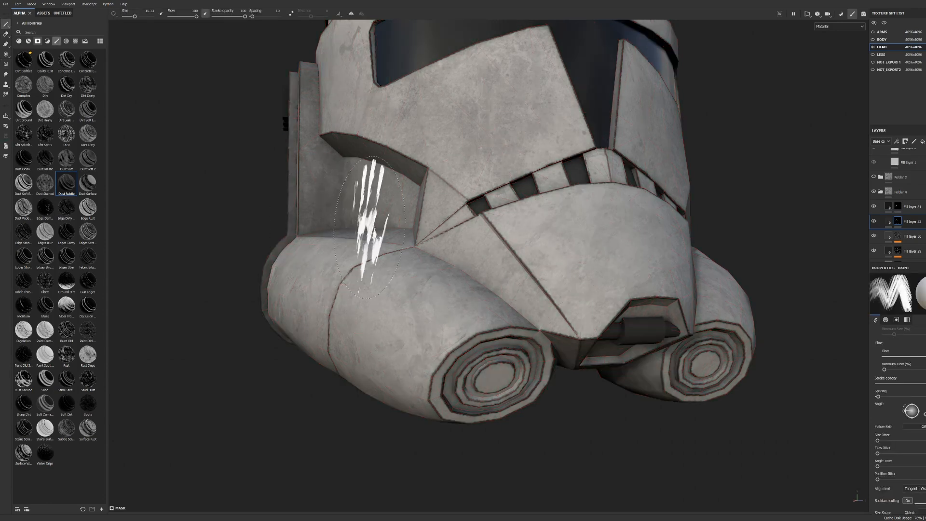
Step: Browse the smart mask, filter, texture and alpha assets for something to detail the helmet with
{"action": "left_click_drag", "start_coordinate": [369, 218], "coordinate": [290, 241], "text": "alt"}
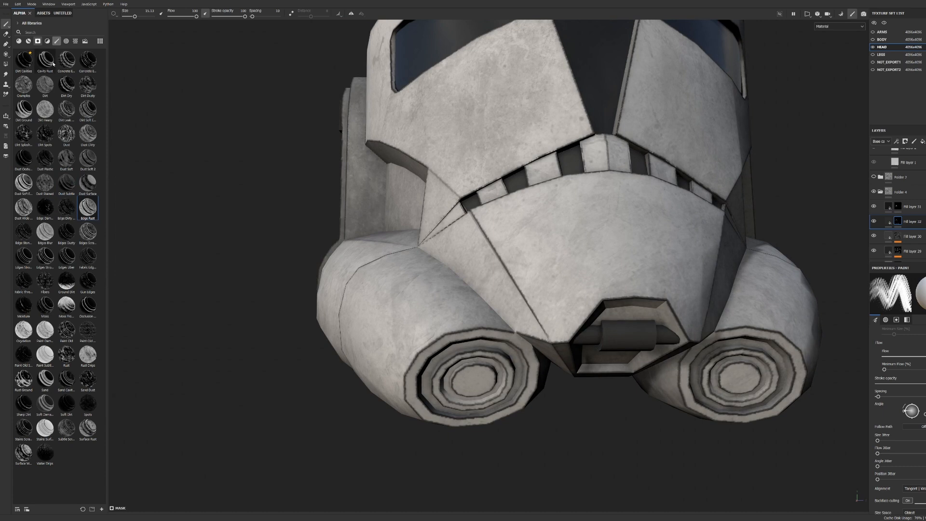
{"action": "left_click", "coordinate": [47, 41]}
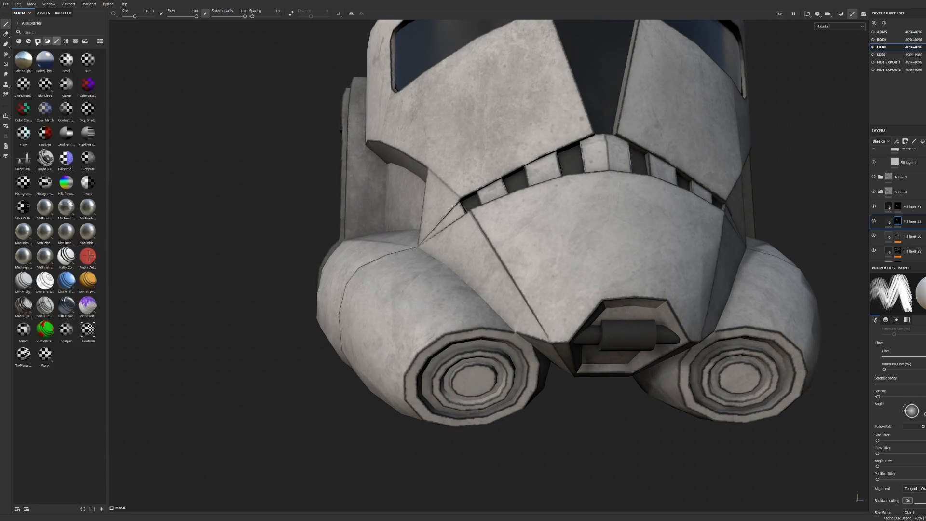
{"action": "left_click", "coordinate": [38, 41]}
{"action": "left_click", "coordinate": [66, 41]}
{"action": "left_click", "coordinate": [76, 42]}
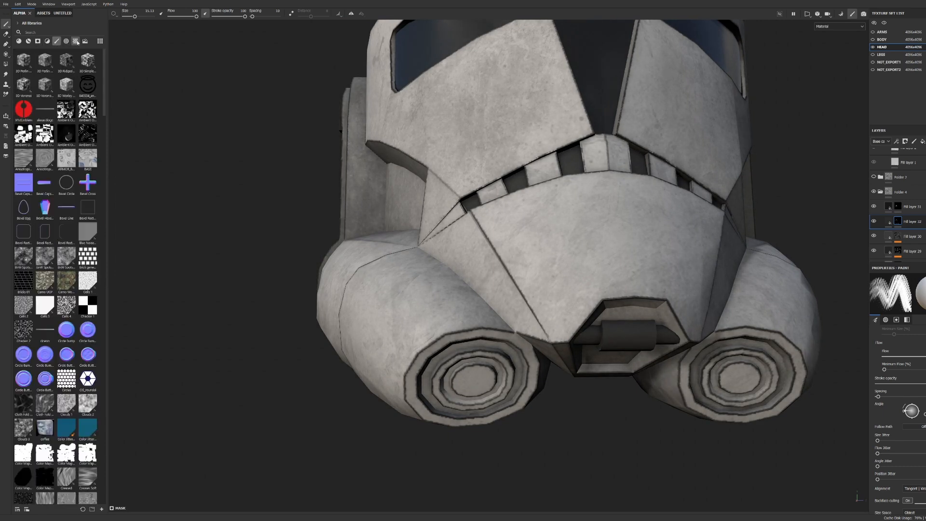
{"action": "left_click", "coordinate": [66, 41]}
{"action": "scroll", "coordinate": [60, 118], "scroll_direction": "down", "scroll_amount": 10}
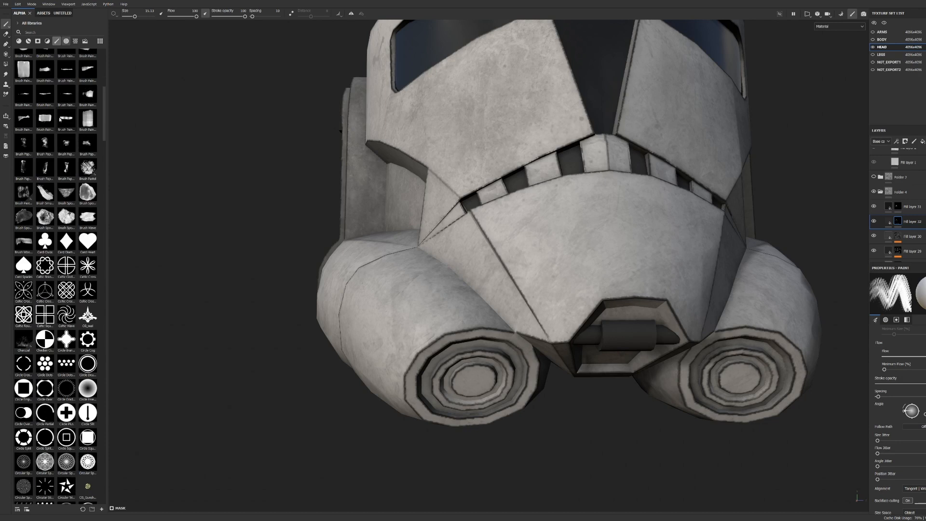
{"action": "scroll", "coordinate": [52, 125], "scroll_direction": "down", "scroll_amount": 8}
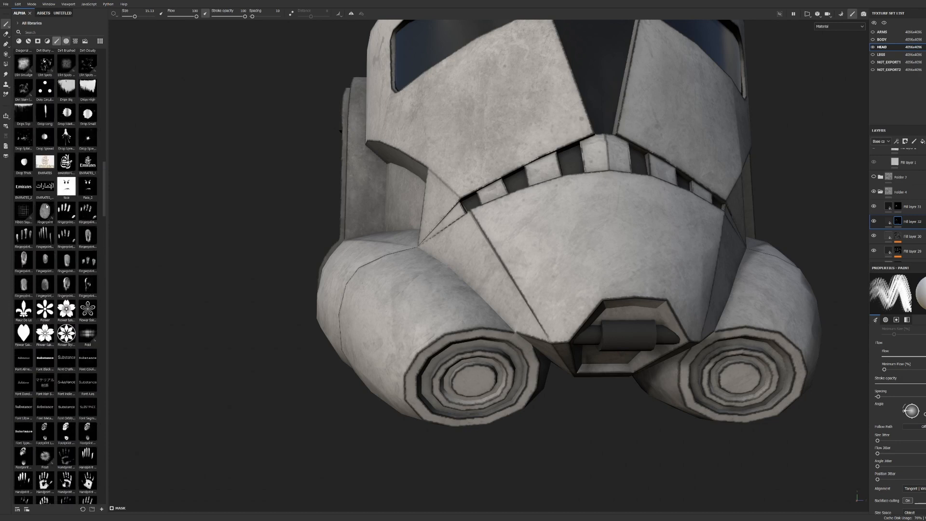
{"action": "left_click_drag", "start_coordinate": [249, 265], "coordinate": [231, 250], "text": "alt"}
{"action": "scroll", "coordinate": [503, 326], "scroll_direction": "up", "scroll_amount": 1}
{"action": "mouse_move", "coordinate": [502, 327]}
{"action": "left_mouse_down", "text": "alt"}
{"action": "mouse_move", "coordinate": [468, 320]}
{"action": "mouse_move", "coordinate": [453, 263]}
{"action": "left_mouse_up", "text": "alt"}
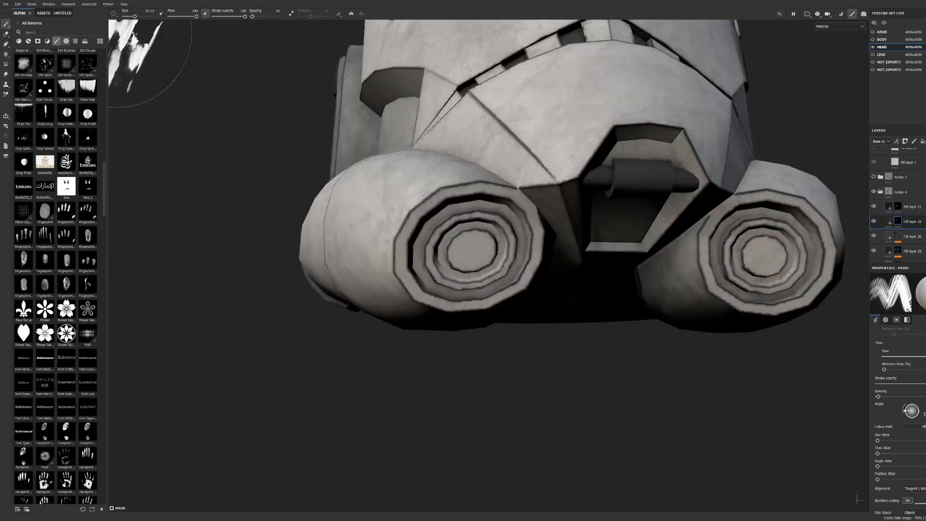
{"action": "scroll", "coordinate": [56, 185], "scroll_direction": "down", "scroll_amount": 6}
{"action": "scroll", "coordinate": [57, 183], "scroll_direction": "down", "scroll_amount": 15}
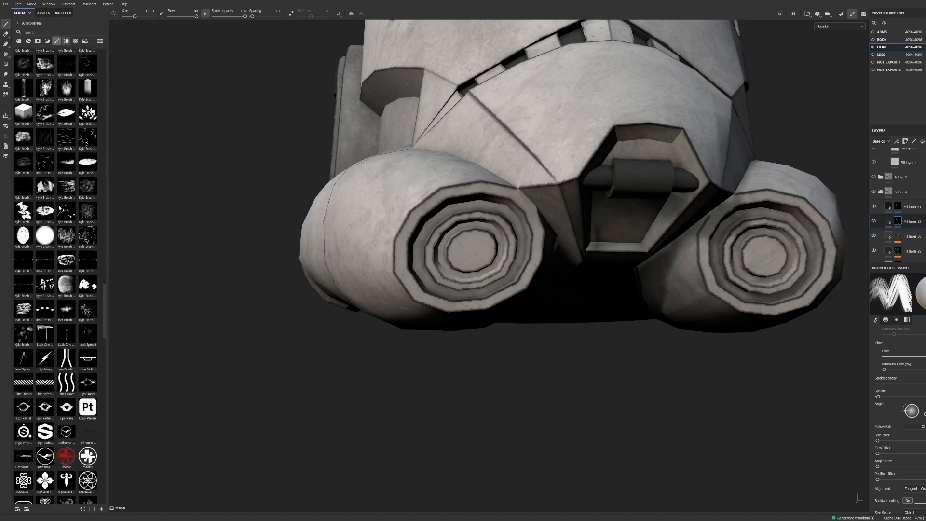
{"action": "scroll", "coordinate": [56, 229], "scroll_direction": "down", "scroll_amount": 10}
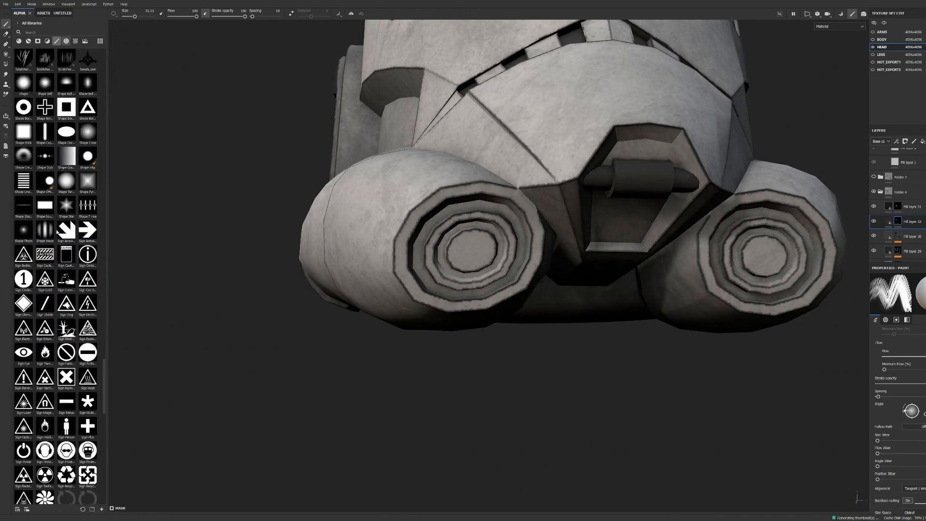
{"action": "scroll", "coordinate": [56, 246], "scroll_direction": "down", "scroll_amount": 5}
{"action": "scroll", "coordinate": [47, 88], "scroll_direction": "up", "scroll_amount": 6}
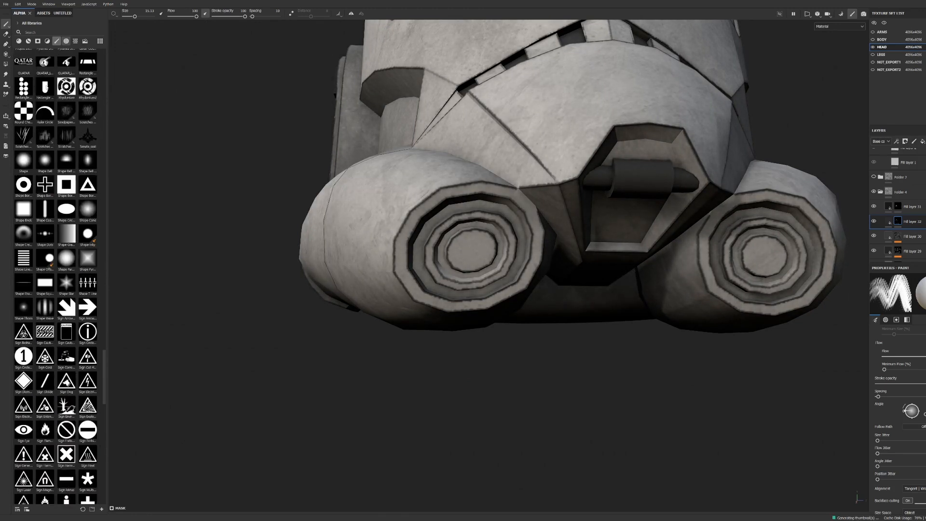
Step: Darken the round front of the helmet's right cheek cylinder in the mask with a larger Basic Soft brush
{"action": "left_click", "coordinate": [48, 41]}
{"action": "left_click", "coordinate": [57, 41]}
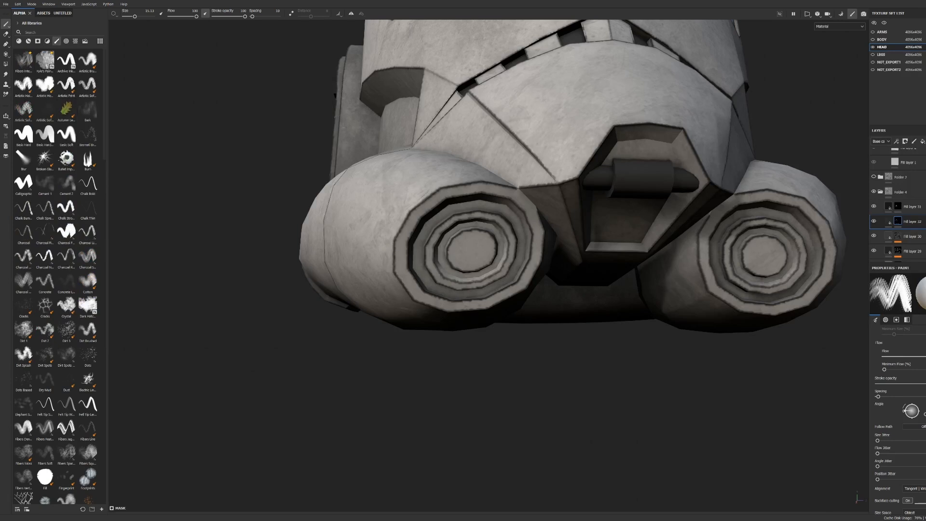
{"action": "left_click", "coordinate": [24, 134]}
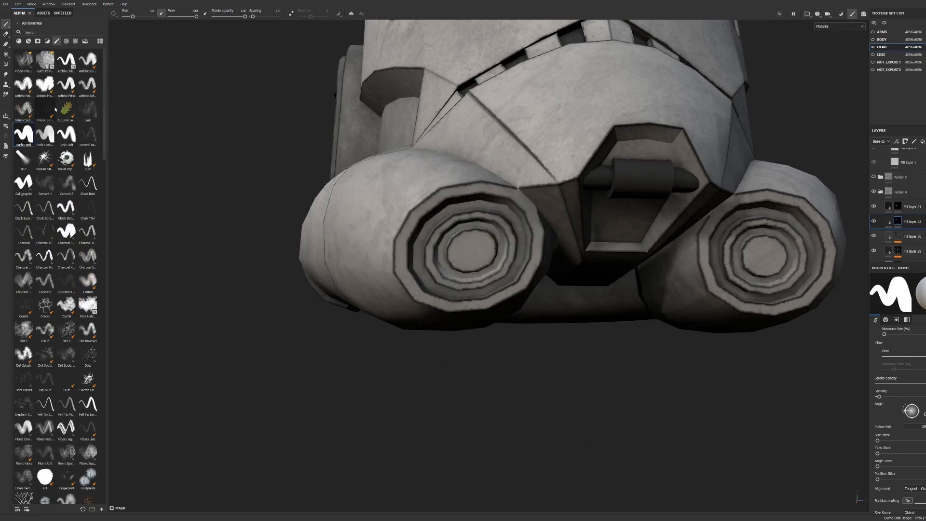
{"action": "left_click_drag", "start_coordinate": [133, 17], "coordinate": [136, 17]}
{"action": "mouse_move", "coordinate": [486, 246]}
{"action": "left_mouse_down"}
{"action": "mouse_move", "coordinate": [462, 244]}
{"action": "mouse_move", "coordinate": [480, 246]}
{"action": "left_mouse_up"}
{"action": "mouse_move", "coordinate": [678, 263]}
{"action": "left_mouse_down", "text": "alt"}
{"action": "mouse_move", "coordinate": [651, 228]}
{"action": "mouse_move", "coordinate": [652, 205]}
{"action": "left_mouse_up", "text": "alt"}
{"action": "left_click_drag", "start_coordinate": [712, 223], "coordinate": [724, 231], "text": "alt"}
{"action": "middle_click_drag", "start_coordinate": [733, 241], "coordinate": [531, 248], "text": "alt"}
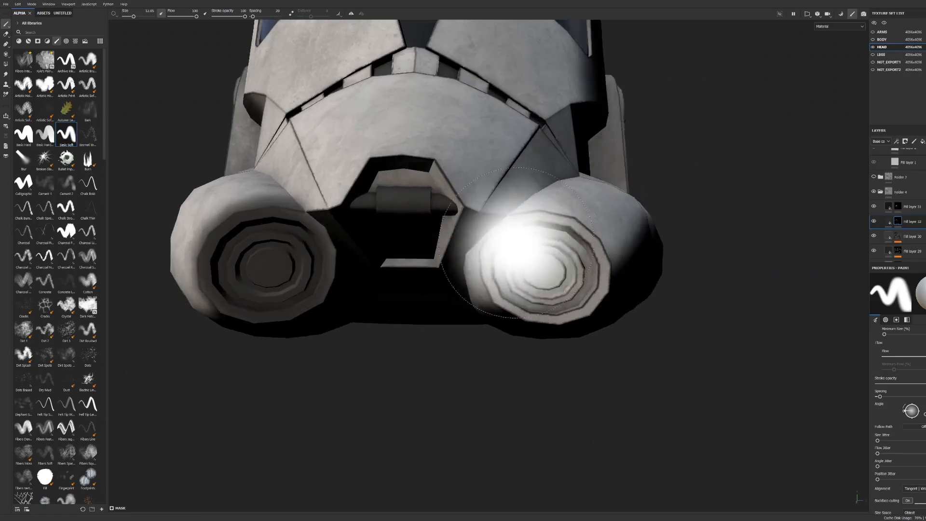
Step: Darken the round front of the helmet's left cheek cylinder in the mask and switch to the eraser
{"action": "right_click_drag", "start_coordinate": [530, 248], "coordinate": [599, 268], "text": "alt"}
{"action": "left_click_drag", "start_coordinate": [536, 265], "coordinate": [550, 270], "text": "alt"}
{"action": "left_click_drag", "start_coordinate": [541, 270], "coordinate": [545, 271]}
{"action": "left_click_drag", "start_coordinate": [545, 272], "coordinate": [546, 281], "text": "alt"}
{"action": "middle_click_drag", "start_coordinate": [546, 282], "coordinate": [593, 319], "text": "alt"}
{"action": "right_click_drag", "start_coordinate": [593, 318], "coordinate": [546, 263], "text": "alt"}
{"action": "middle_click_drag", "start_coordinate": [546, 262], "coordinate": [563, 327], "text": "alt"}
{"action": "mouse_move", "coordinate": [562, 326]}
{"action": "left_mouse_down", "text": "alt"}
{"action": "mouse_move", "coordinate": [377, 247]}
{"action": "mouse_move", "coordinate": [452, 292]}
{"action": "mouse_move", "coordinate": [628, 286]}
{"action": "mouse_move", "coordinate": [572, 294]}
{"action": "mouse_move", "coordinate": [529, 316]}
{"action": "left_mouse_up", "text": "alt"}
{"action": "middle_click_drag", "start_coordinate": [529, 316], "coordinate": [524, 271], "text": "alt"}
{"action": "right_click_drag", "start_coordinate": [524, 271], "coordinate": [559, 345], "text": "alt"}
{"action": "key", "text": "2"}
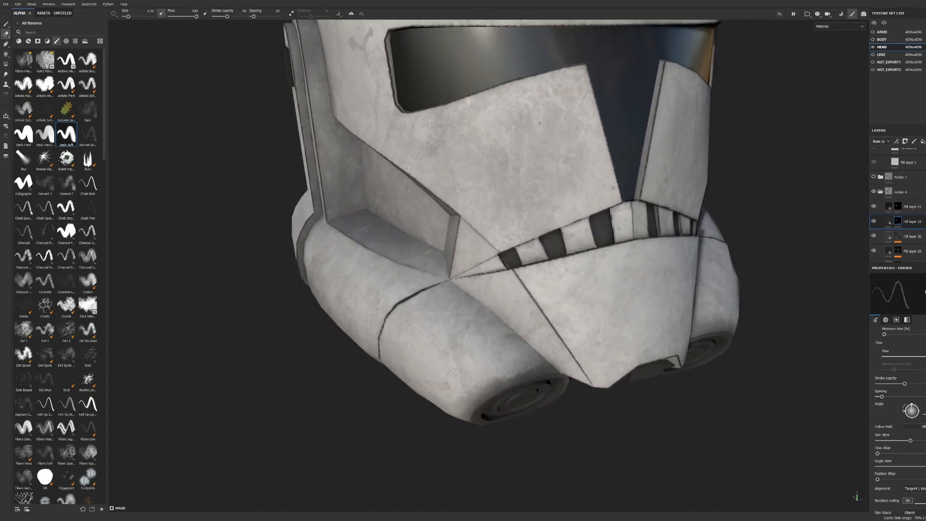
Step: Examine the darkened cheek cylinder fronts and chin recess from the front, sides and below
{"action": "left_click_drag", "start_coordinate": [476, 386], "coordinate": [403, 385], "text": "alt"}
{"action": "middle_click_drag", "start_coordinate": [403, 385], "coordinate": [210, 370], "text": "alt"}
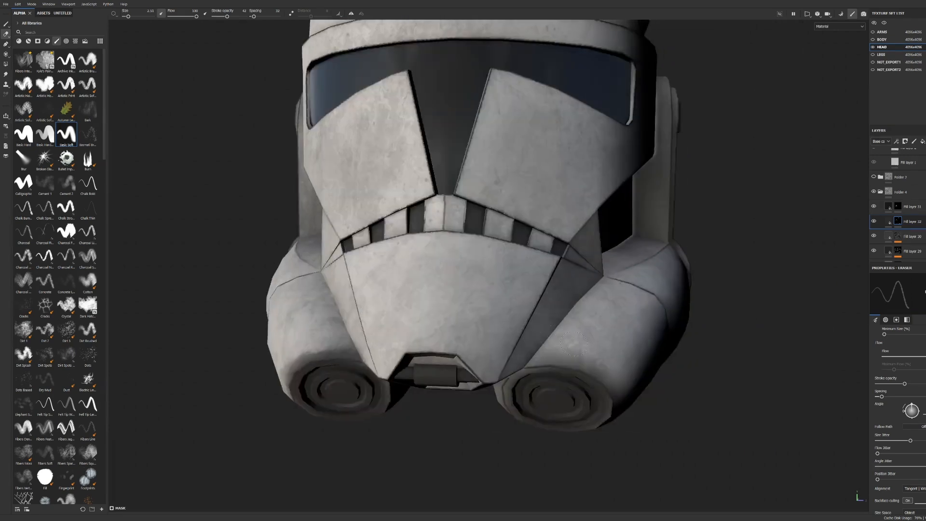
{"action": "middle_click_drag", "start_coordinate": [506, 333], "coordinate": [364, 365], "text": "alt"}
{"action": "right_click_drag", "start_coordinate": [365, 365], "coordinate": [318, 359], "text": "alt"}
{"action": "left_click_drag", "start_coordinate": [318, 360], "coordinate": [377, 358], "text": "alt"}
{"action": "right_click_drag", "start_coordinate": [376, 357], "coordinate": [384, 374], "text": "alt"}
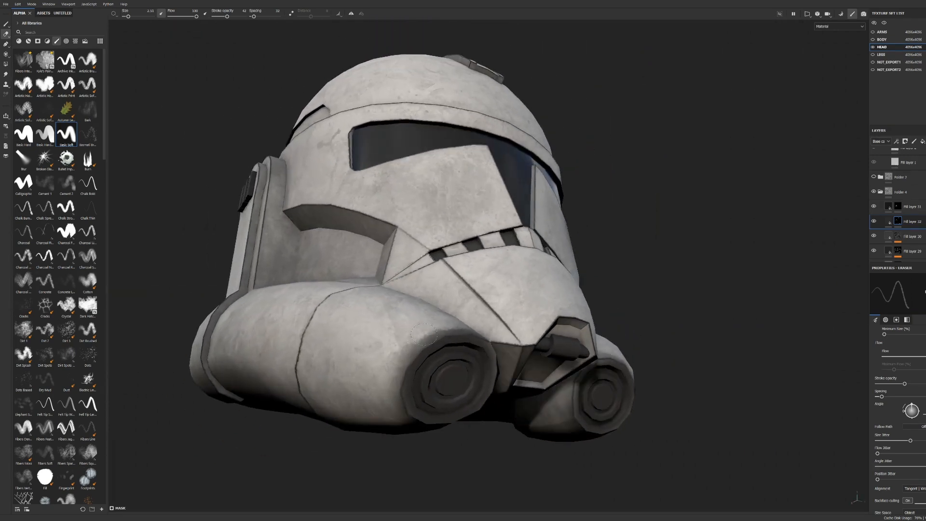
{"action": "left_click_drag", "start_coordinate": [424, 335], "coordinate": [386, 359], "text": "alt"}
{"action": "middle_click_drag", "start_coordinate": [386, 359], "coordinate": [511, 410], "text": "alt"}
{"action": "right_click_drag", "start_coordinate": [512, 410], "coordinate": [476, 409], "text": "alt"}
{"action": "left_click_drag", "start_coordinate": [475, 409], "coordinate": [514, 376], "text": "alt"}
{"action": "middle_click_drag", "start_coordinate": [515, 309], "coordinate": [533, 434], "text": "alt"}
{"action": "left_click_drag", "start_coordinate": [533, 434], "coordinate": [569, 372], "text": "alt"}
{"action": "right_click_drag", "start_coordinate": [569, 371], "coordinate": [606, 381], "text": "alt"}
{"action": "middle_click_drag", "start_coordinate": [606, 381], "coordinate": [599, 309], "text": "alt"}
{"action": "right_click_drag", "start_coordinate": [598, 309], "coordinate": [615, 321], "text": "alt"}
{"action": "mouse_move", "coordinate": [615, 321]}
{"action": "left_mouse_down", "text": "alt"}
{"action": "mouse_move", "coordinate": [524, 316]}
{"action": "mouse_move", "coordinate": [500, 304]}
{"action": "left_mouse_up", "text": "alt"}
{"action": "right_click_drag", "start_coordinate": [500, 304], "coordinate": [502, 296], "text": "alt"}
{"action": "middle_click_drag", "start_coordinate": [502, 296], "coordinate": [501, 348], "text": "alt"}
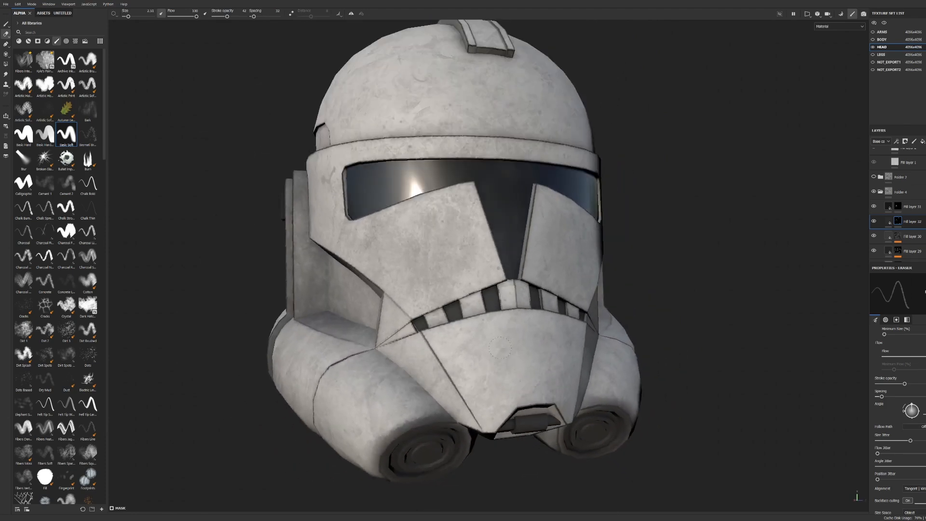
Step: Rotate the environment lighting and examine the whole helmet in three-quarter view
{"action": "left_click_drag", "start_coordinate": [500, 348], "coordinate": [530, 378], "text": "alt"}
{"action": "middle_click_drag", "start_coordinate": [531, 379], "coordinate": [574, 416], "text": "alt"}
{"action": "right_click_drag", "start_coordinate": [617, 315], "coordinate": [640, 307], "text": "shift"}
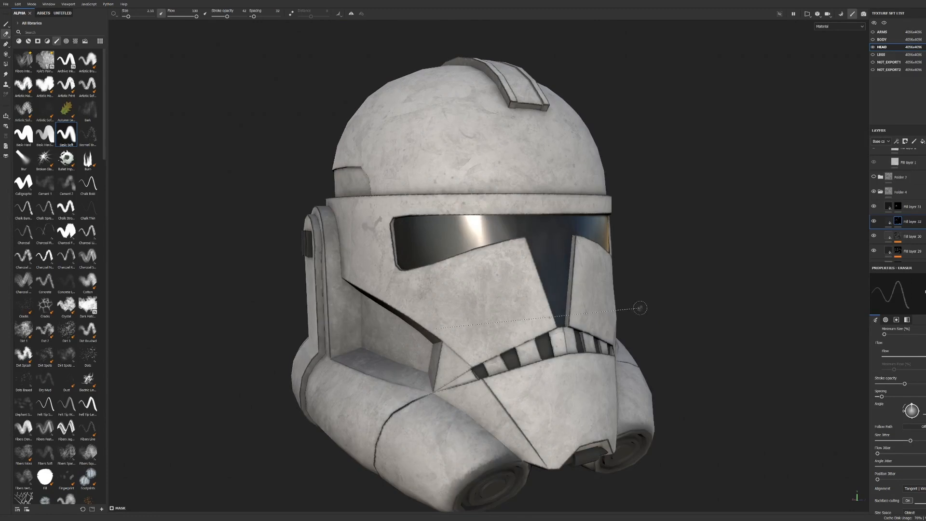
{"action": "left_click_drag", "start_coordinate": [640, 308], "coordinate": [673, 305], "text": "alt"}
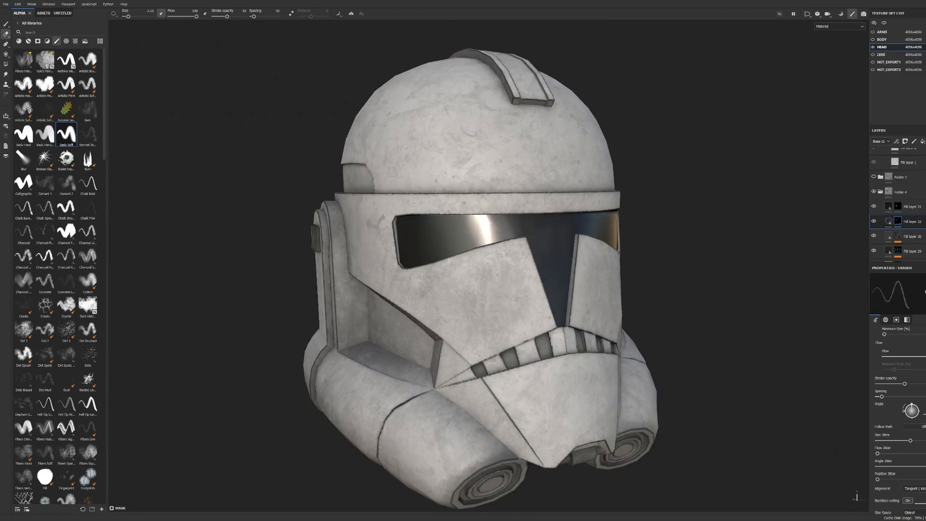
{"action": "scroll", "coordinate": [699, 234], "scroll_direction": "down", "scroll_amount": 3}
{"action": "middle_click_drag", "start_coordinate": [694, 228], "coordinate": [699, 274], "text": "alt"}
{"action": "left_click_drag", "start_coordinate": [682, 283], "coordinate": [659, 289], "text": "alt"}
{"action": "scroll", "coordinate": [678, 264], "scroll_direction": "up", "scroll_amount": 1}
{"action": "middle_click_drag", "start_coordinate": [659, 288], "coordinate": [647, 271], "text": "alt"}
{"action": "left_click_drag", "start_coordinate": [574, 257], "coordinate": [607, 269], "text": "alt"}
{"action": "middle_click_drag", "start_coordinate": [606, 268], "coordinate": [619, 252], "text": "alt"}
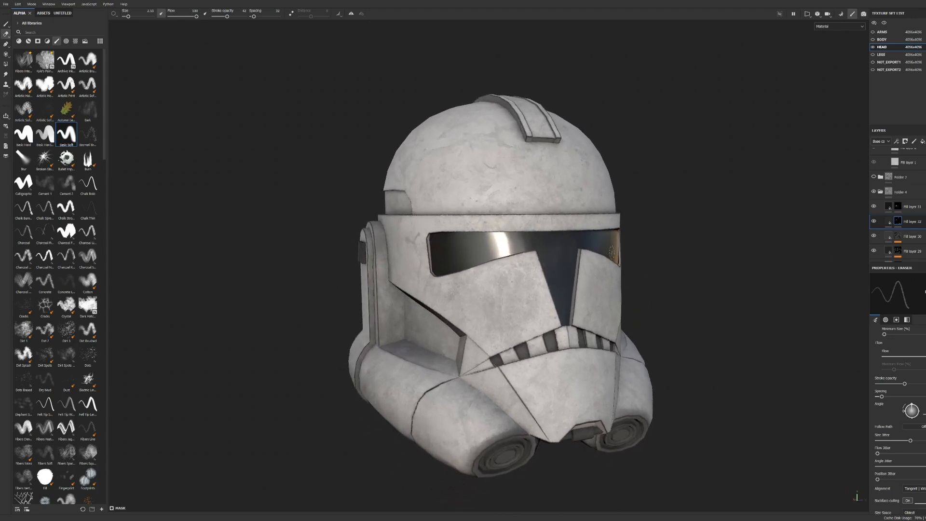
Step: Add a fill layer above the dark detail layers with only the color and height channels enabled
{"action": "left_click", "coordinate": [910, 203]}
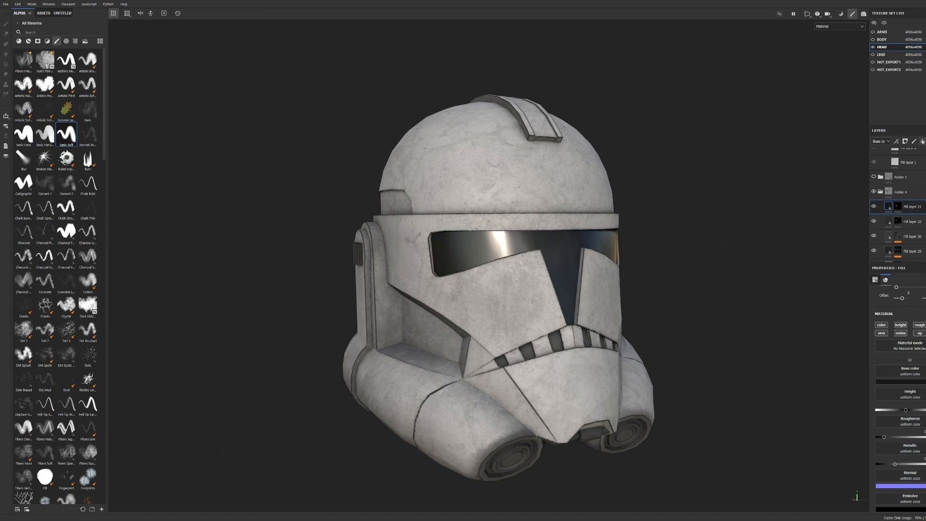
{"action": "left_click", "coordinate": [922, 141]}
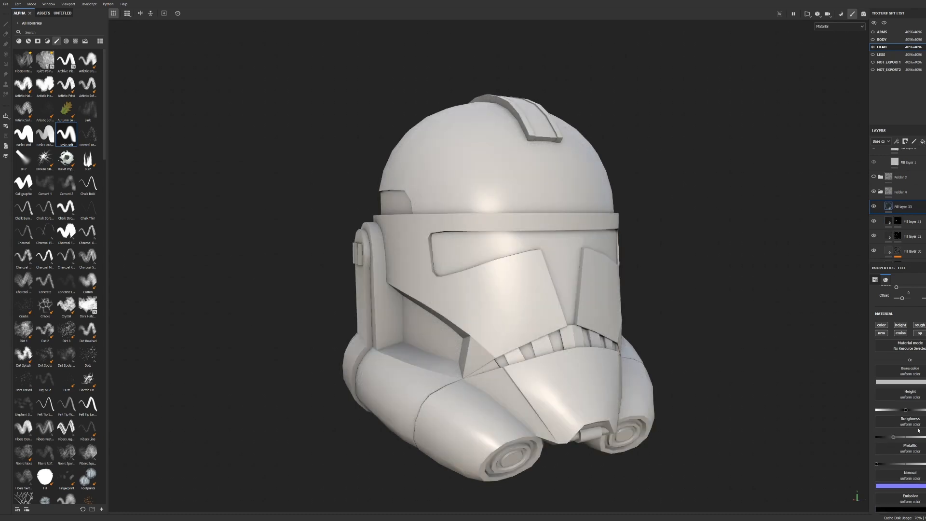
{"action": "left_click", "coordinate": [900, 325]}
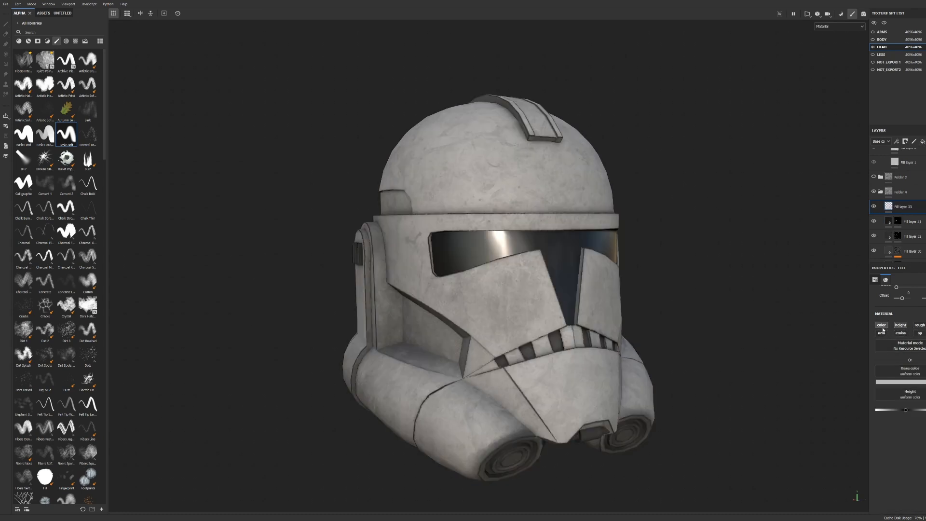
{"action": "left_click", "coordinate": [881, 327]}
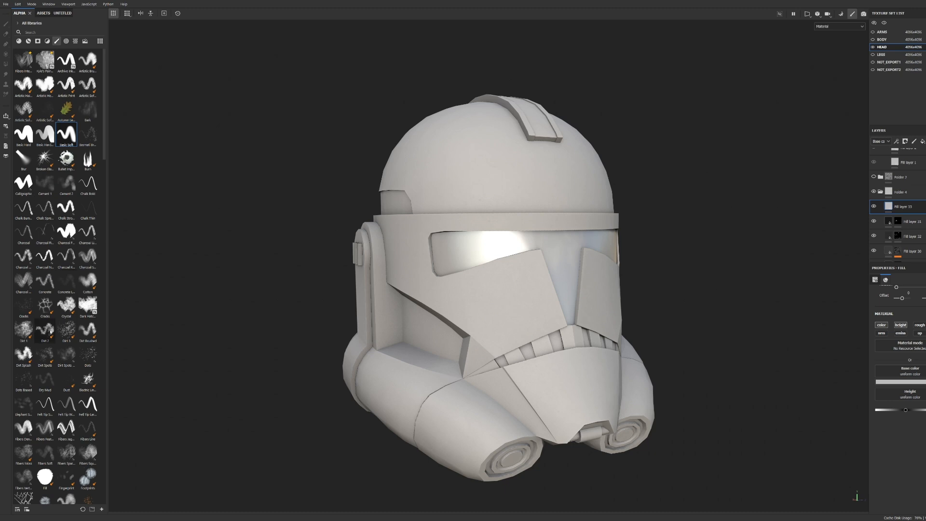
Step: Apply the Surface Rust smart mask to the new fill layer
{"action": "left_click", "coordinate": [38, 41]}
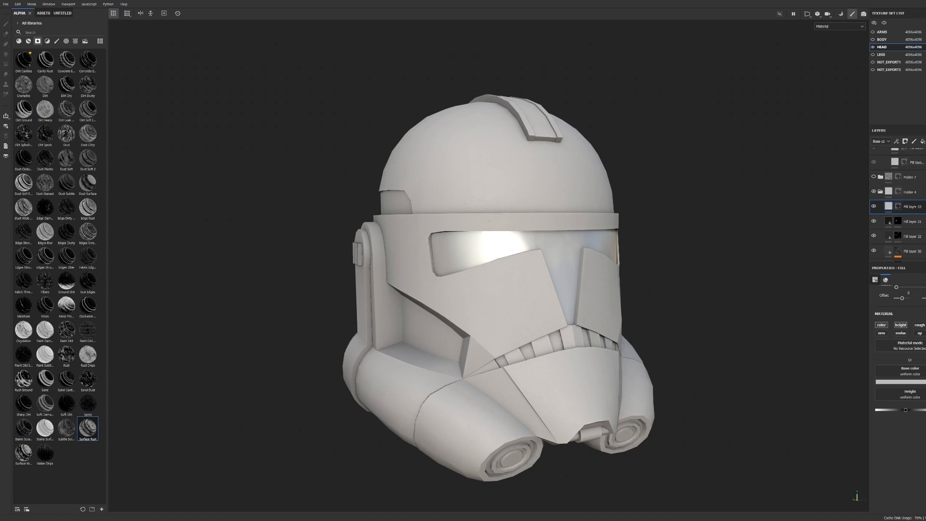
{"action": "left_click_drag", "start_coordinate": [890, 213], "coordinate": [896, 208]}
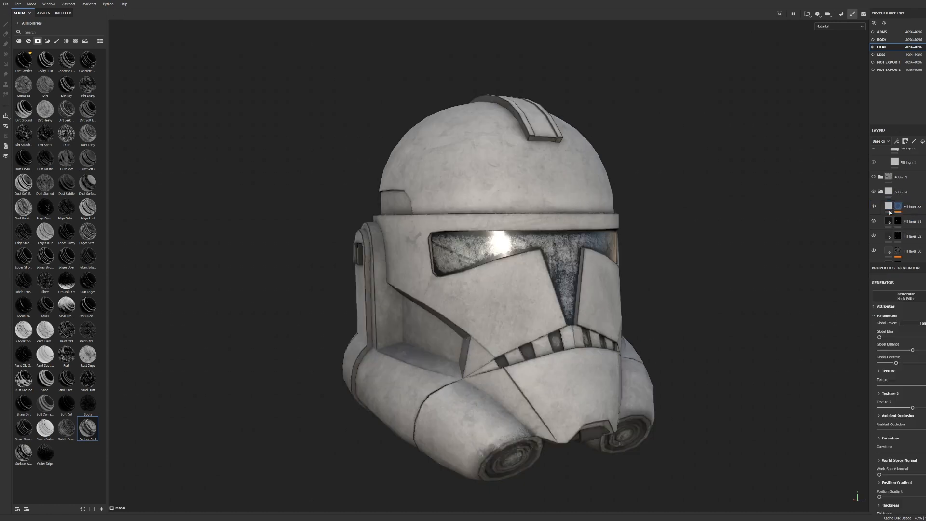
{"action": "right_click_drag", "start_coordinate": [633, 269], "coordinate": [632, 319], "text": "alt"}
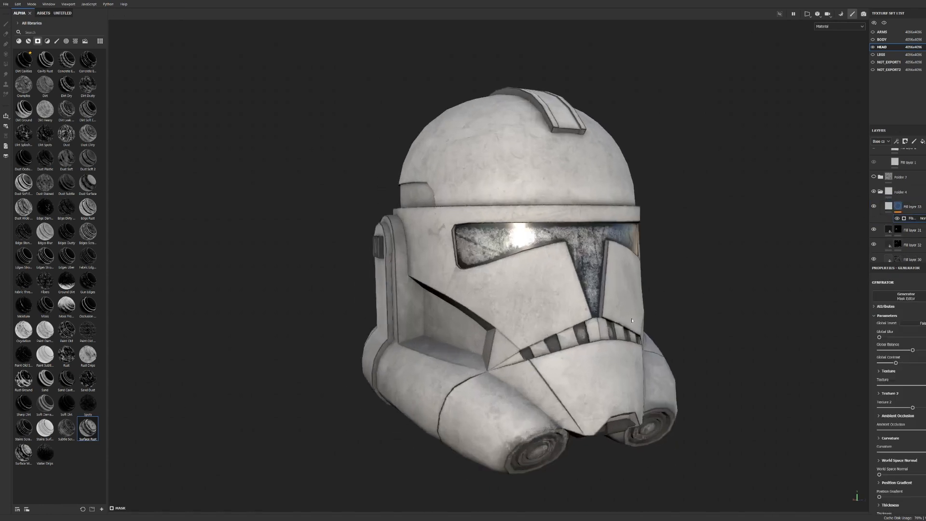
Step: Set the base color of the Surface Rust-masked fill layer to a dark gray
{"action": "left_click", "coordinate": [889, 207]}
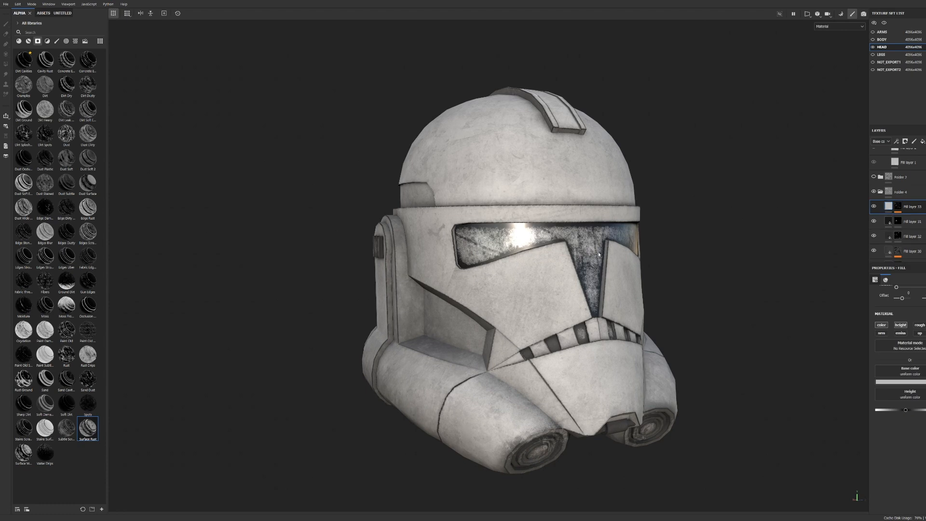
{"action": "scroll", "coordinate": [431, 260], "scroll_direction": "up", "scroll_amount": 3}
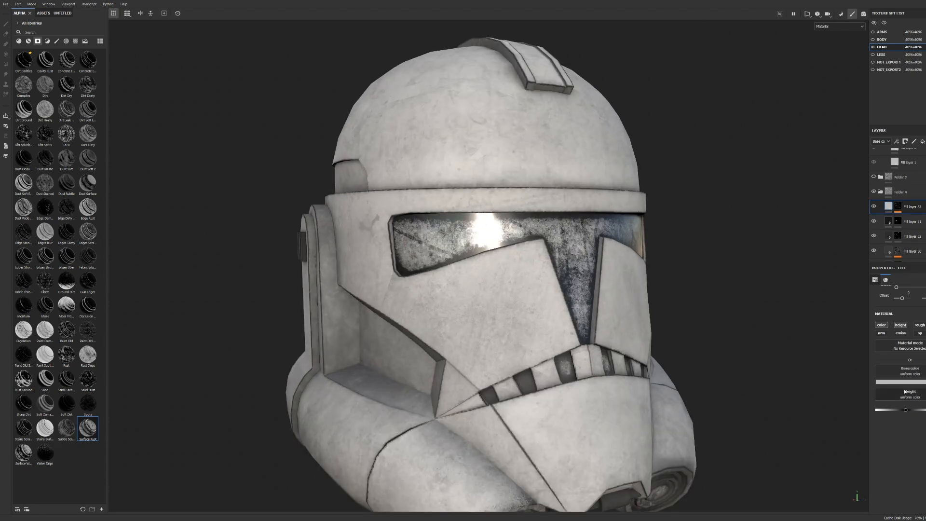
{"action": "left_click", "coordinate": [813, 474]}
{"action": "scroll", "coordinate": [666, 379], "scroll_direction": "down", "scroll_amount": 4}
{"action": "scroll", "coordinate": [664, 375], "scroll_direction": "up", "scroll_amount": 2}
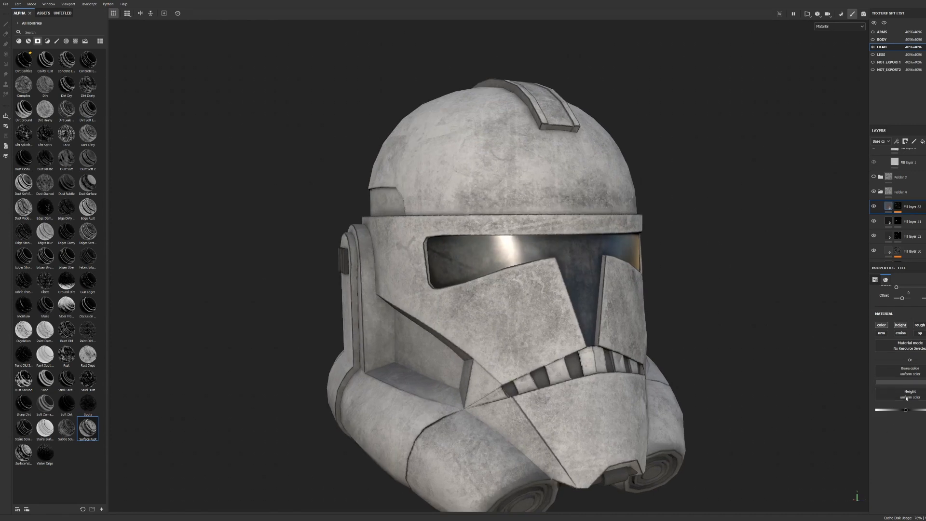
Step: Lower the height of the Surface Rust-masked fill layer slightly below neutral to sink the wear into the surface
{"action": "left_click", "coordinate": [904, 410]}
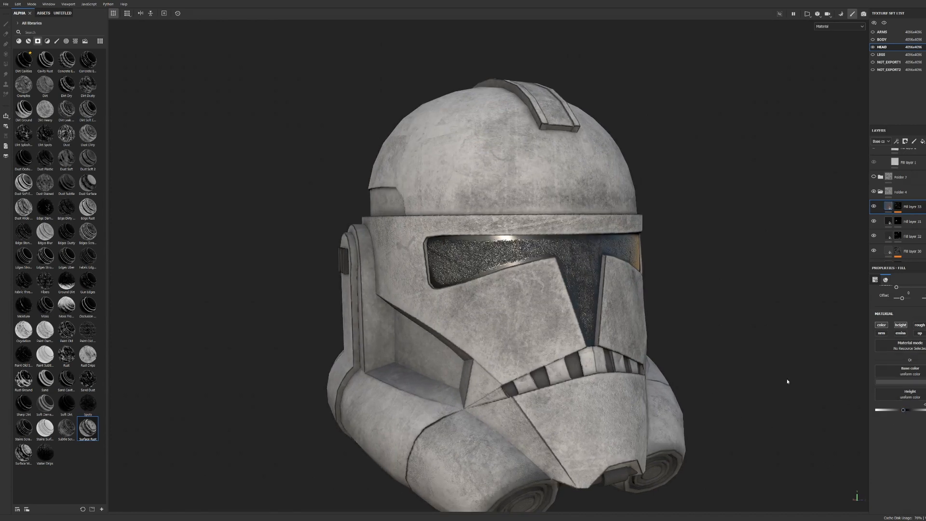
{"action": "scroll", "coordinate": [787, 381], "scroll_direction": "down", "scroll_amount": 2}
{"action": "scroll", "coordinate": [663, 337], "scroll_direction": "up", "scroll_amount": 2}
{"action": "left_click", "coordinate": [902, 410]}
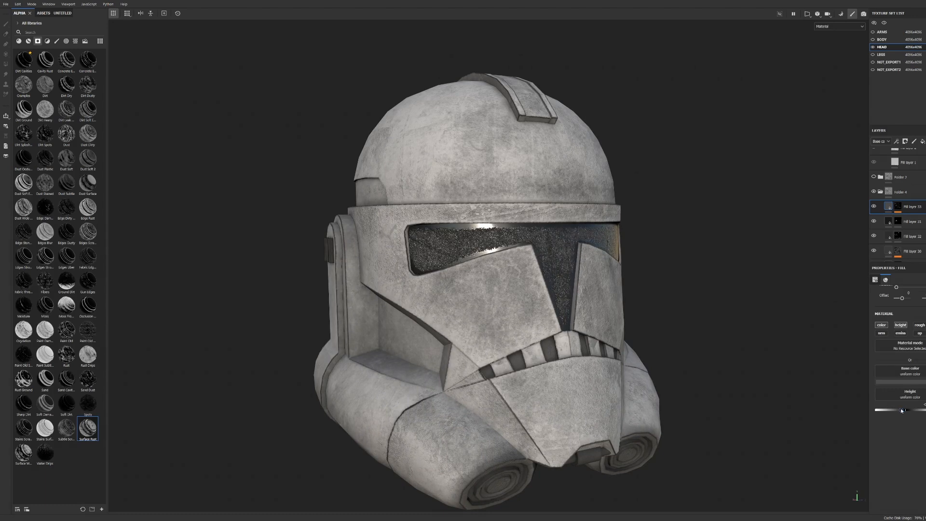
{"action": "scroll", "coordinate": [589, 284], "scroll_direction": "down", "scroll_amount": 3}
{"action": "scroll", "coordinate": [549, 278], "scroll_direction": "up", "scroll_amount": 2}
{"action": "scroll", "coordinate": [549, 279], "scroll_direction": "down", "scroll_amount": 2}
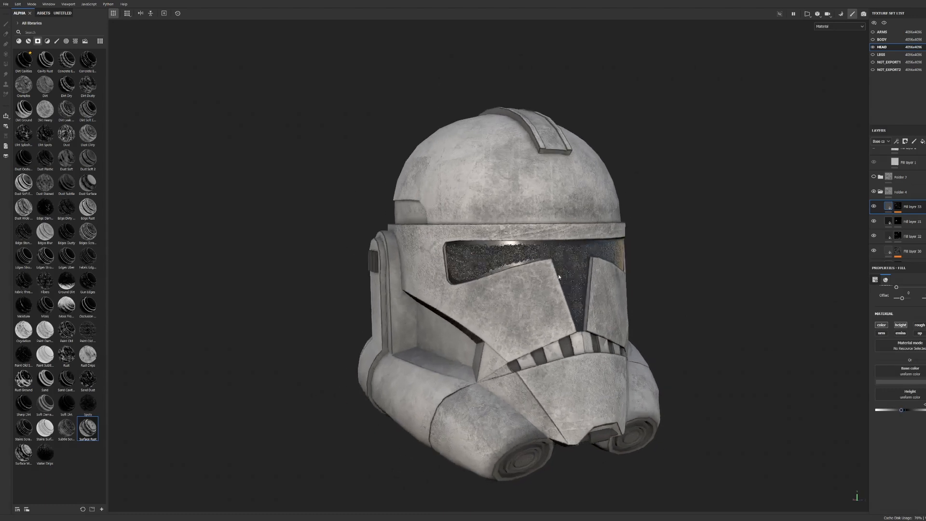
{"action": "scroll", "coordinate": [777, 266], "scroll_direction": "up", "scroll_amount": 3}
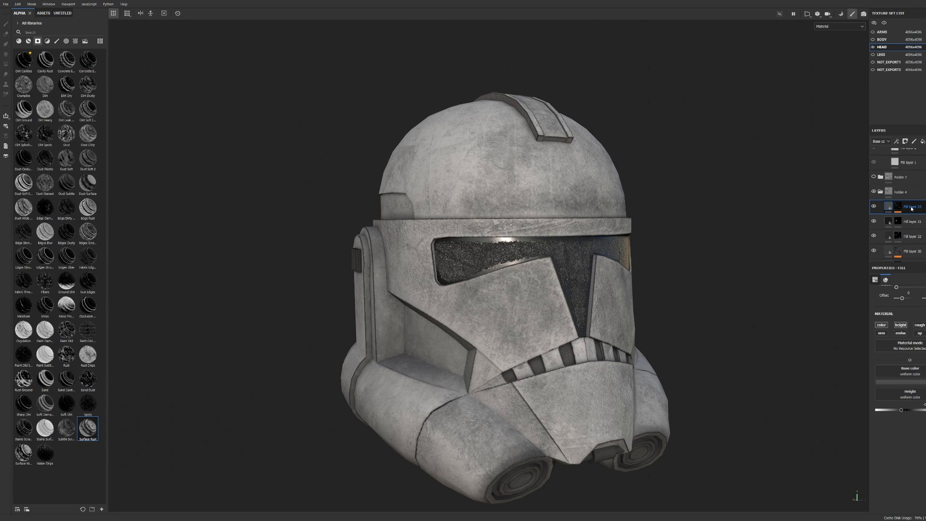
Step: Group the Surface Rust-masked fill layer into a folder and add a mask to that folder
{"action": "key", "text": "ctrl+g"}
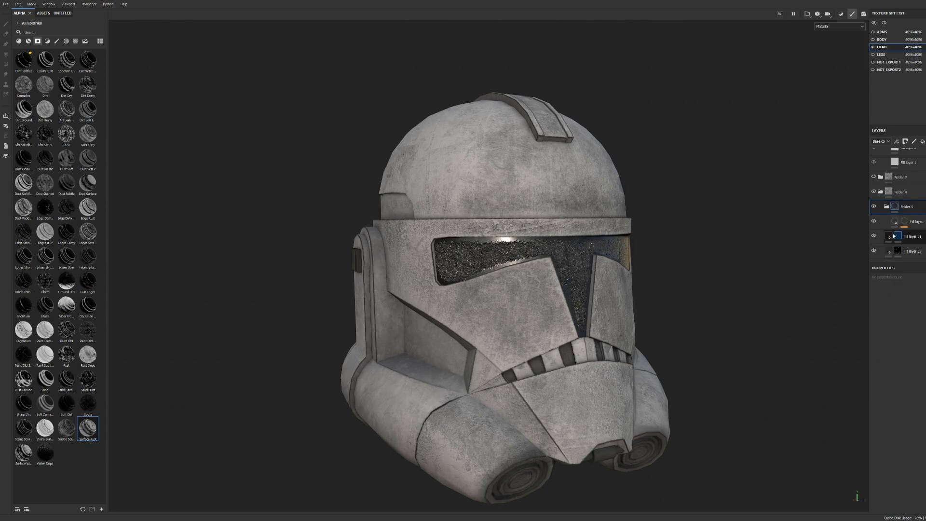
{"action": "right_click", "coordinate": [908, 211]}
{"action": "left_click", "coordinate": [914, 225]}
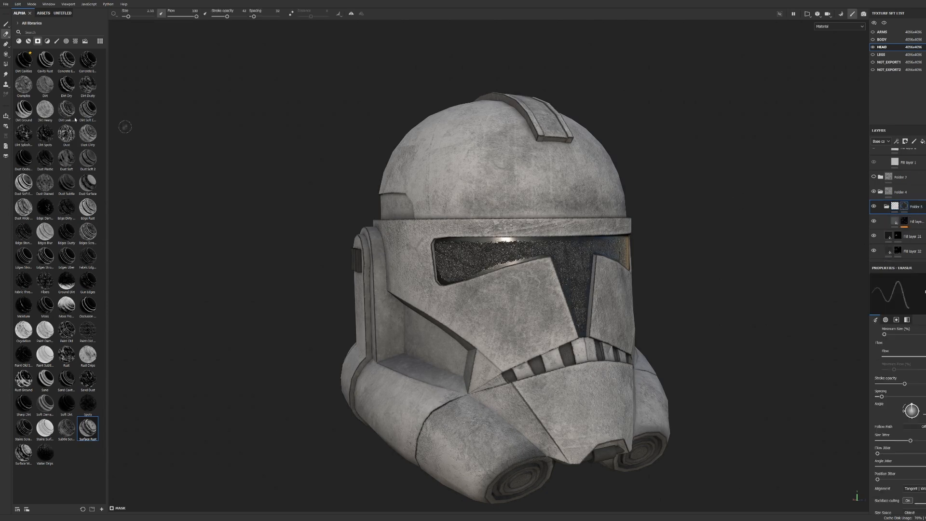
Step: Paint the Surface Rust wear out of the visor on the folder's mask with an artistic brush
{"action": "scroll", "coordinate": [456, 231], "scroll_direction": "up", "scroll_amount": 2}
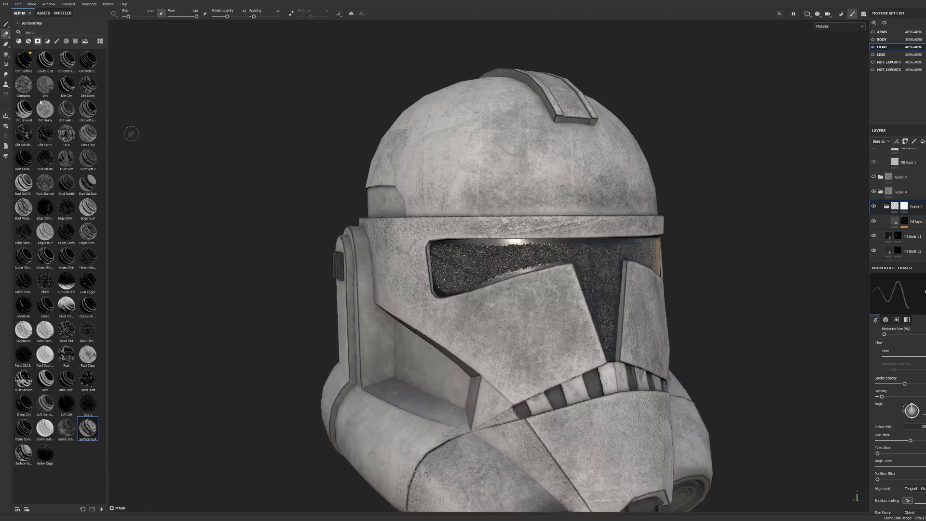
{"action": "left_click", "coordinate": [5, 64]}
{"action": "scroll", "coordinate": [432, 225], "scroll_direction": "up", "scroll_amount": 1}
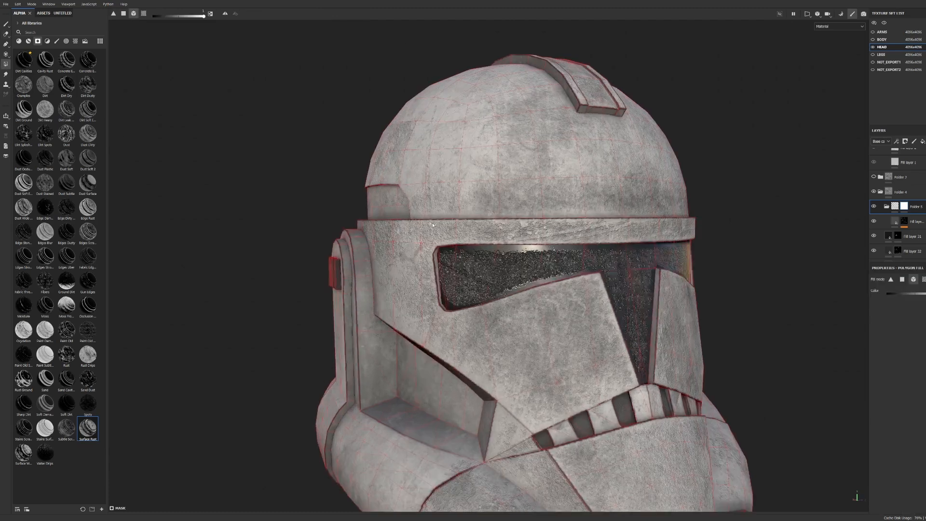
{"action": "left_click", "coordinate": [6, 33]}
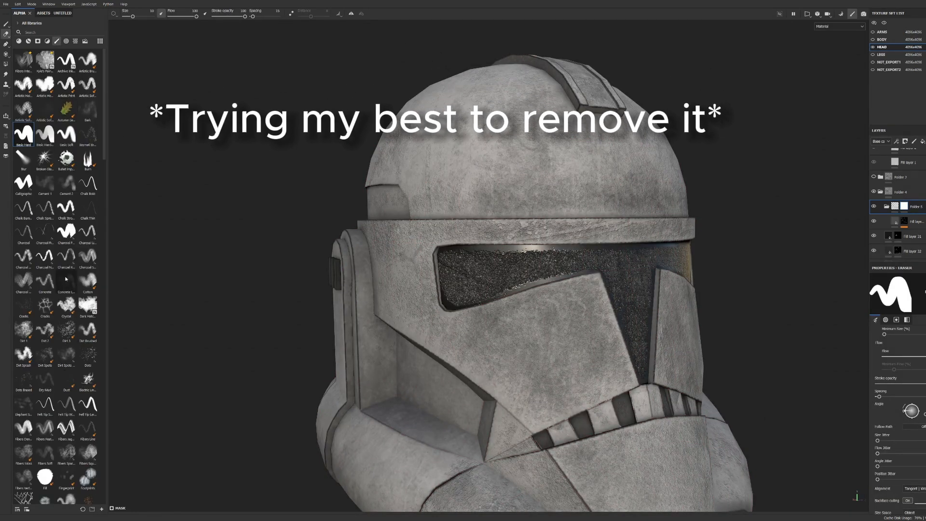
{"action": "left_click", "coordinate": [45, 84]}
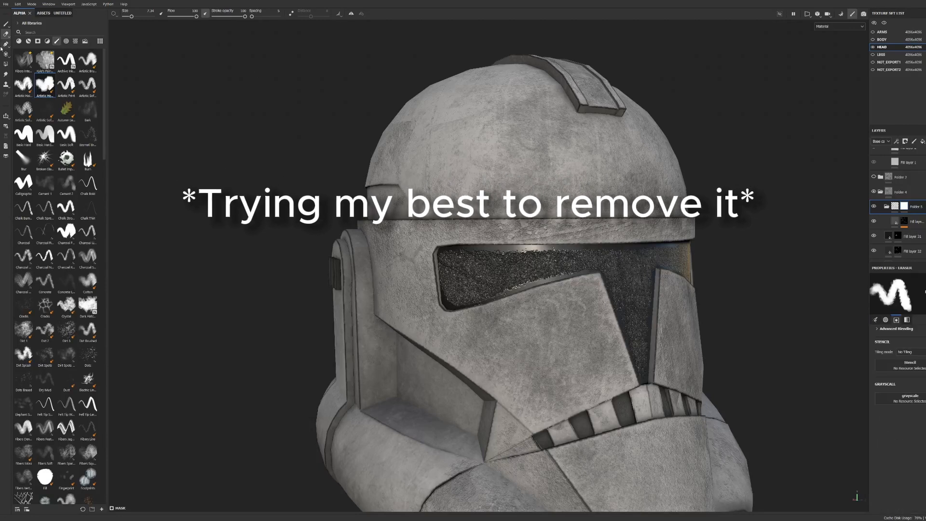
{"action": "left_click", "coordinate": [5, 23]}
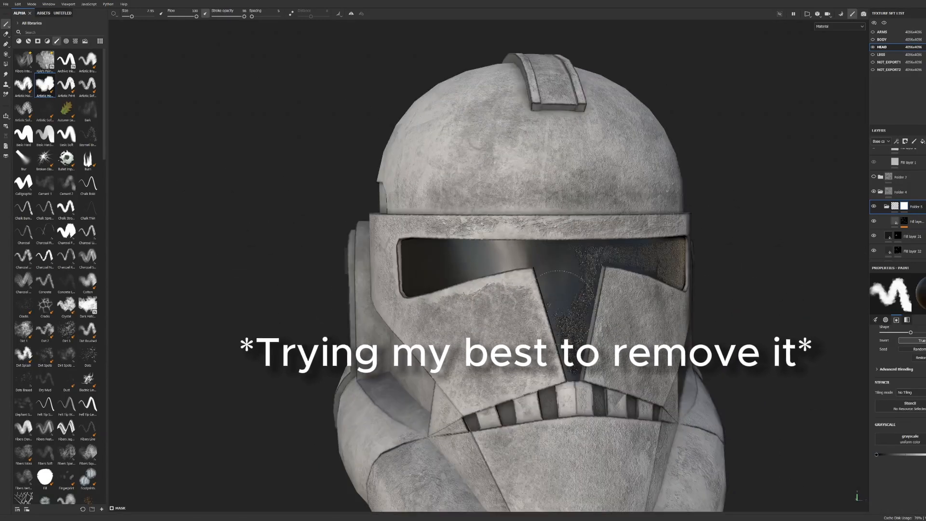
{"action": "left_click", "coordinate": [584, 300]}
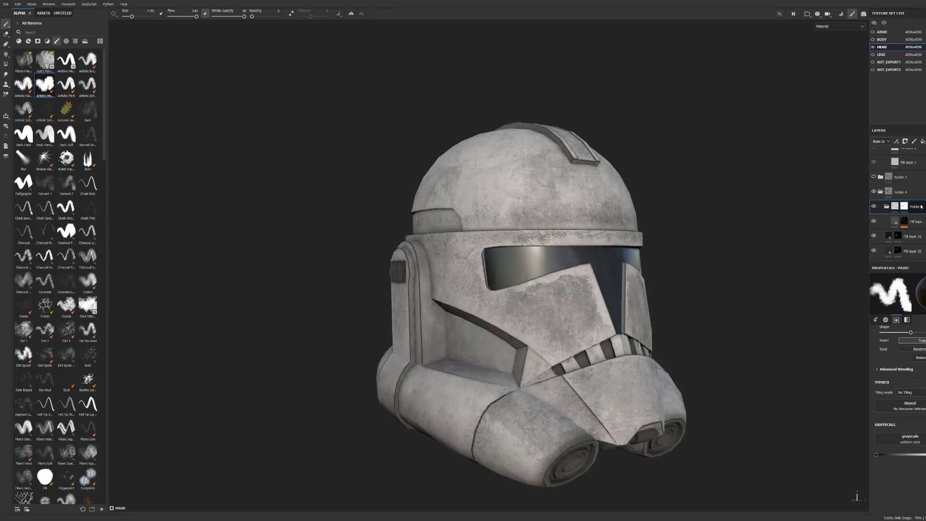
Step: Add a fill layer above the wear folder with a black base color and high roughness, keeping only the color and roughness channels
{"action": "left_click", "coordinate": [922, 141]}
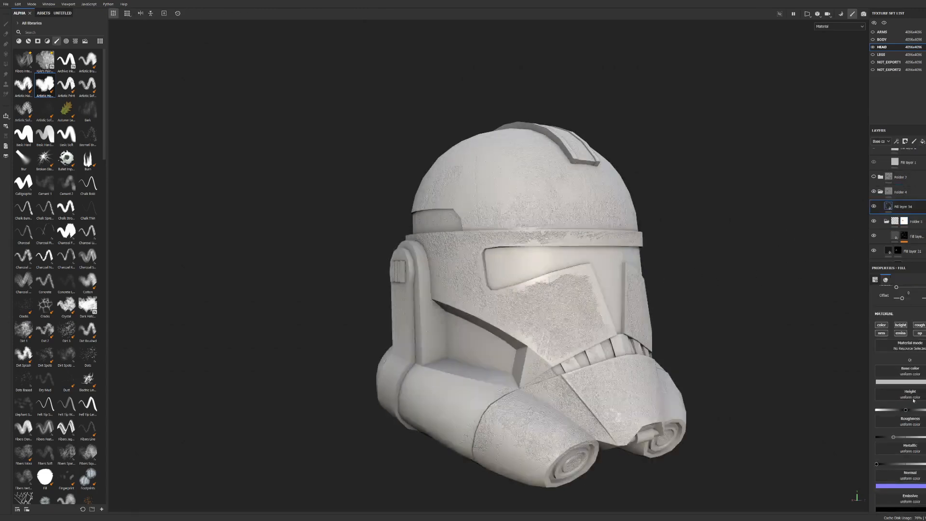
{"action": "left_click_drag", "start_coordinate": [825, 472], "coordinate": [808, 486]}
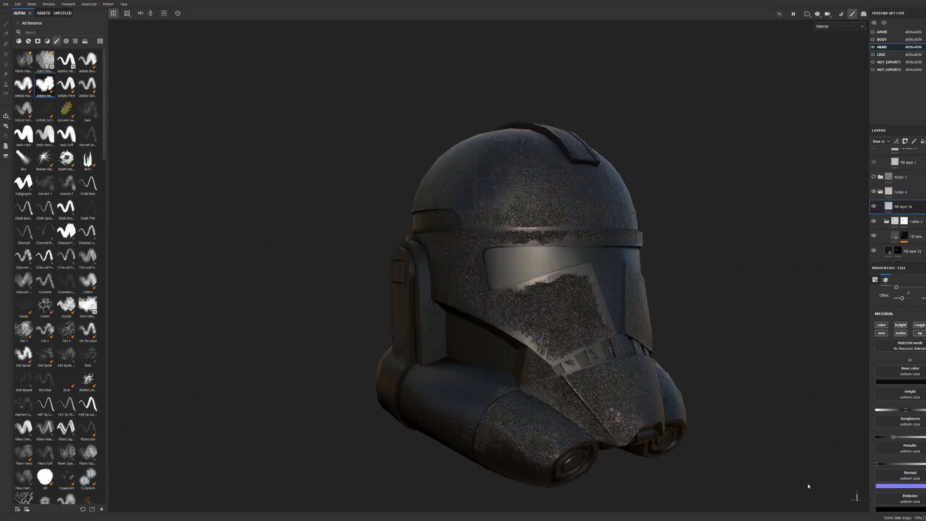
{"action": "left_click", "coordinate": [883, 327], "text": "alt"}
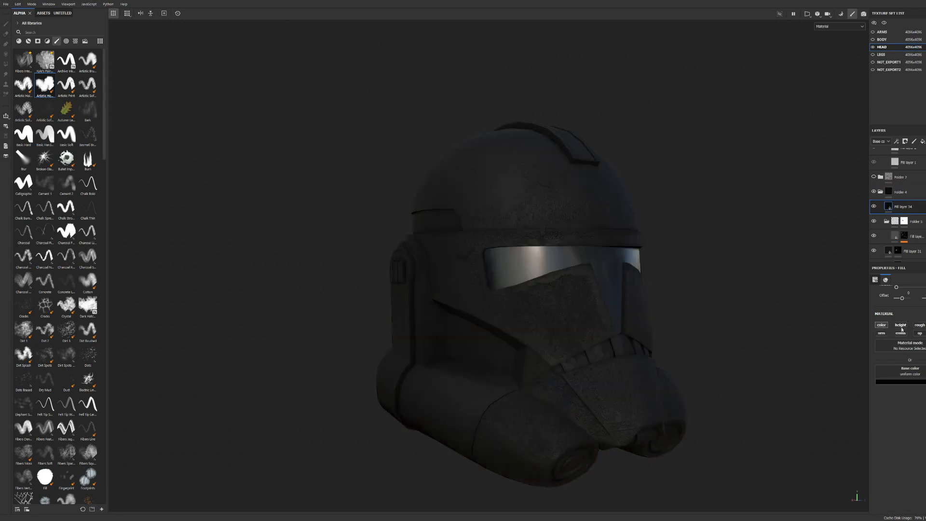
{"action": "left_click_drag", "start_coordinate": [894, 410], "coordinate": [925, 410]}
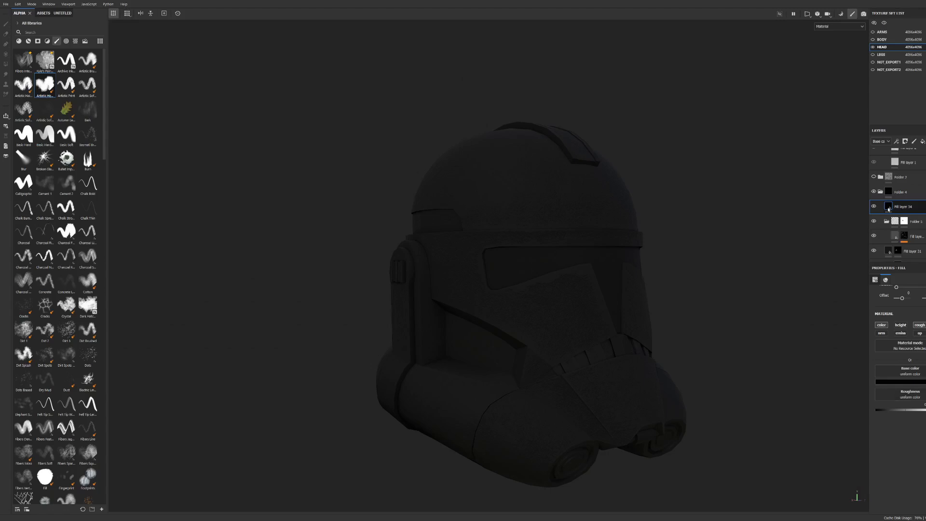
Step: Add a black mask to the black fill layer and choose the Dirt 1 brush with symmetry enabled
{"action": "left_click", "coordinate": [909, 219]}
{"action": "left_click_drag", "start_coordinate": [509, 284], "coordinate": [500, 298], "text": "alt"}
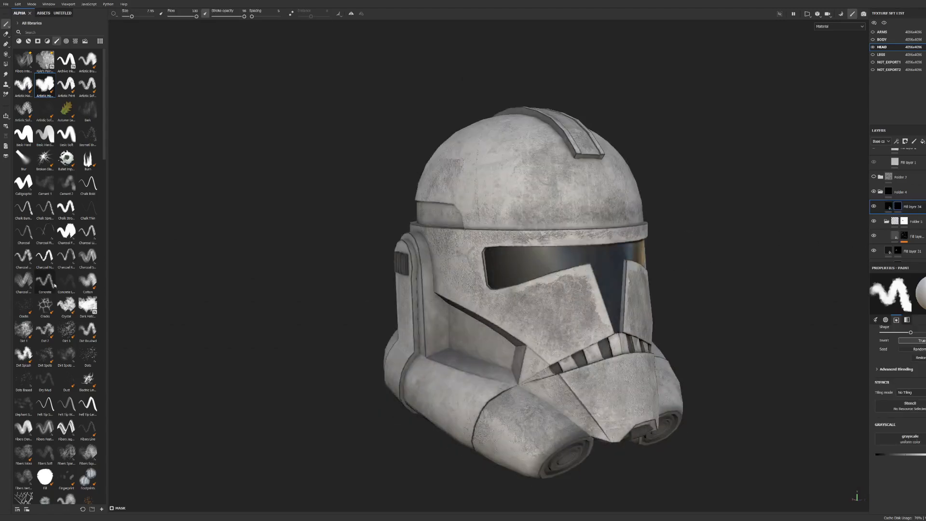
{"action": "left_click", "coordinate": [31, 330]}
{"action": "scroll", "coordinate": [393, 338], "scroll_direction": "up", "scroll_amount": 2}
{"action": "left_click_drag", "start_coordinate": [415, 270], "coordinate": [395, 256], "text": "alt"}
{"action": "left_click", "coordinate": [351, 13]}
{"action": "mouse_move", "coordinate": [531, 140]}
{"action": "left_mouse_down", "text": "alt"}
{"action": "mouse_move", "coordinate": [465, 139]}
{"action": "mouse_move", "coordinate": [530, 136]}
{"action": "left_mouse_up", "text": "alt"}
{"action": "left_click_drag", "start_coordinate": [501, 344], "coordinate": [435, 299]}
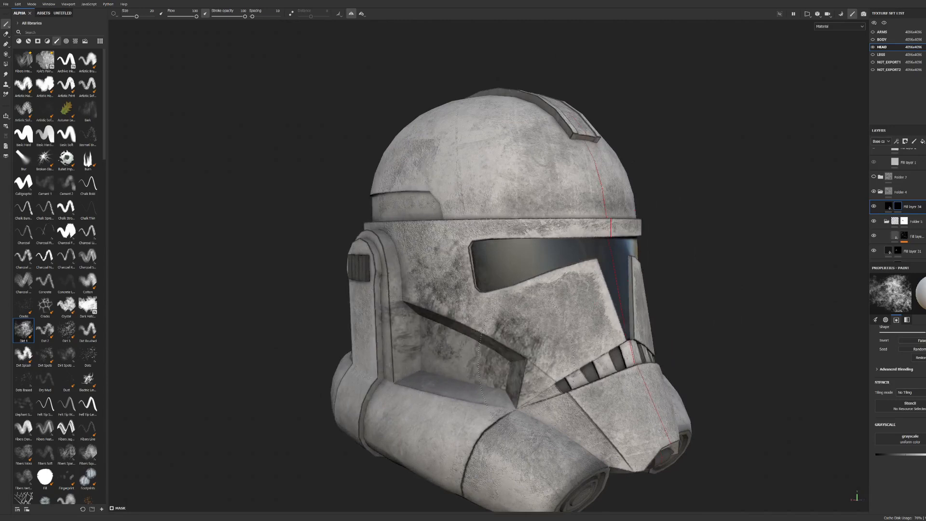
{"action": "key", "text": "ctrl+z"}
Step: Reduce the Dirt 1 brush size and paint mirrored dirt on the mask over the cheeks, lower tubes and rear sides
{"action": "left_click_drag", "start_coordinate": [137, 16], "coordinate": [133, 16]}
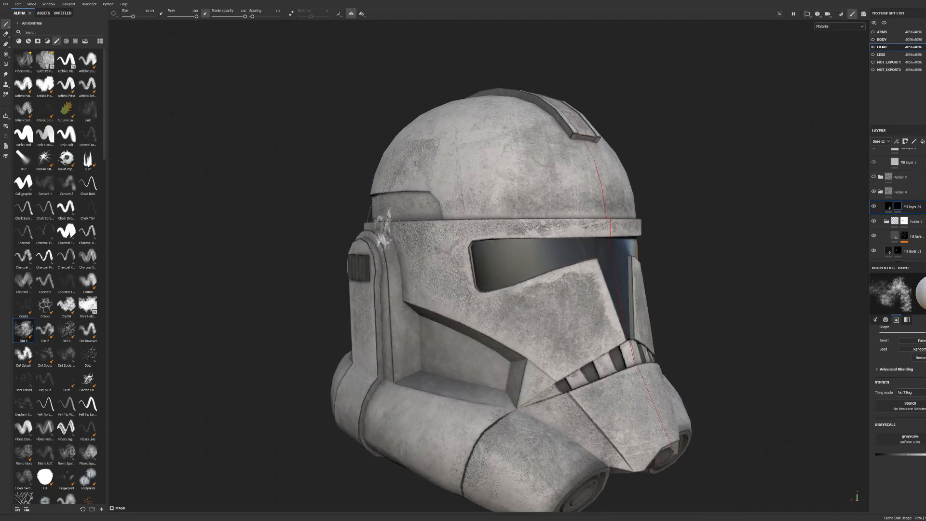
{"action": "left_click_drag", "start_coordinate": [385, 234], "coordinate": [410, 219], "text": "alt"}
{"action": "mouse_move", "coordinate": [416, 308]}
{"action": "left_mouse_down"}
{"action": "mouse_move", "coordinate": [504, 338]}
{"action": "mouse_move", "coordinate": [521, 382]}
{"action": "mouse_move", "coordinate": [427, 392]}
{"action": "left_mouse_up"}
{"action": "mouse_move", "coordinate": [492, 441]}
{"action": "left_mouse_down"}
{"action": "mouse_move", "coordinate": [525, 422]}
{"action": "mouse_move", "coordinate": [600, 441]}
{"action": "left_mouse_up"}
{"action": "mouse_move", "coordinate": [676, 475]}
{"action": "left_mouse_down", "text": "alt"}
{"action": "mouse_move", "coordinate": [467, 346]}
{"action": "mouse_move", "coordinate": [613, 356]}
{"action": "left_mouse_up", "text": "alt"}
{"action": "mouse_move", "coordinate": [398, 398]}
{"action": "left_mouse_down"}
{"action": "mouse_move", "coordinate": [446, 236]}
{"action": "mouse_move", "coordinate": [517, 253]}
{"action": "left_mouse_up"}
{"action": "right_click_drag", "start_coordinate": [517, 253], "coordinate": [454, 236], "text": "shift"}
{"action": "mouse_move", "coordinate": [451, 234]}
{"action": "left_mouse_down"}
{"action": "mouse_move", "coordinate": [386, 309]}
{"action": "mouse_move", "coordinate": [391, 335]}
{"action": "left_mouse_up"}
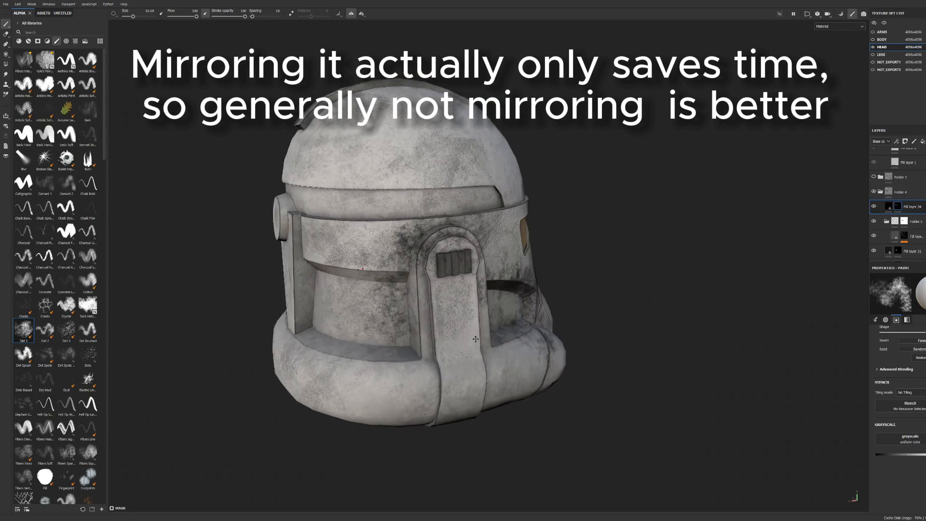
Step: Paint more dirt into the mask around the ear pieces, the dome and its top ridge
{"action": "middle_click_drag", "start_coordinate": [391, 335], "coordinate": [498, 335], "text": "alt"}
{"action": "left_click_drag", "start_coordinate": [498, 335], "coordinate": [464, 345]}
{"action": "mouse_move", "coordinate": [436, 290]}
{"action": "left_mouse_down"}
{"action": "mouse_move", "coordinate": [410, 197]}
{"action": "mouse_move", "coordinate": [576, 195]}
{"action": "left_mouse_up"}
{"action": "mouse_move", "coordinate": [521, 168]}
{"action": "left_mouse_down", "text": "alt"}
{"action": "mouse_move", "coordinate": [449, 150]}
{"action": "mouse_move", "coordinate": [434, 57]}
{"action": "mouse_move", "coordinate": [449, 128]}
{"action": "mouse_move", "coordinate": [410, 147]}
{"action": "left_mouse_up", "text": "alt"}
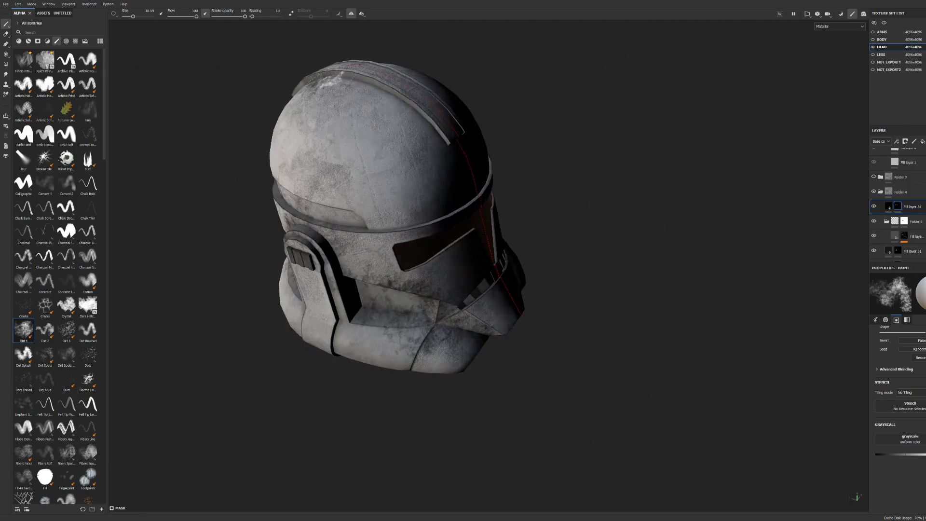
{"action": "mouse_move", "coordinate": [451, 122]}
{"action": "left_mouse_down"}
{"action": "mouse_move", "coordinate": [364, 81]}
{"action": "mouse_move", "coordinate": [492, 114]}
{"action": "mouse_move", "coordinate": [454, 145]}
{"action": "mouse_move", "coordinate": [468, 171]}
{"action": "left_mouse_up"}
{"action": "right_click_drag", "start_coordinate": [470, 172], "coordinate": [410, 167], "text": "alt"}
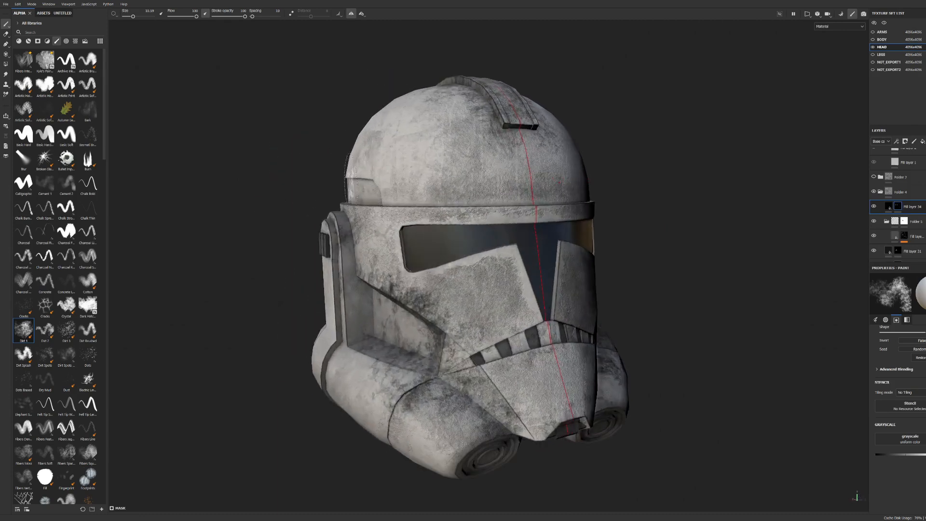
Step: Paint dirt into the mask along the brow band, the face plate and the lower side and rear edges
{"action": "left_click_drag", "start_coordinate": [536, 196], "coordinate": [535, 161], "text": "alt"}
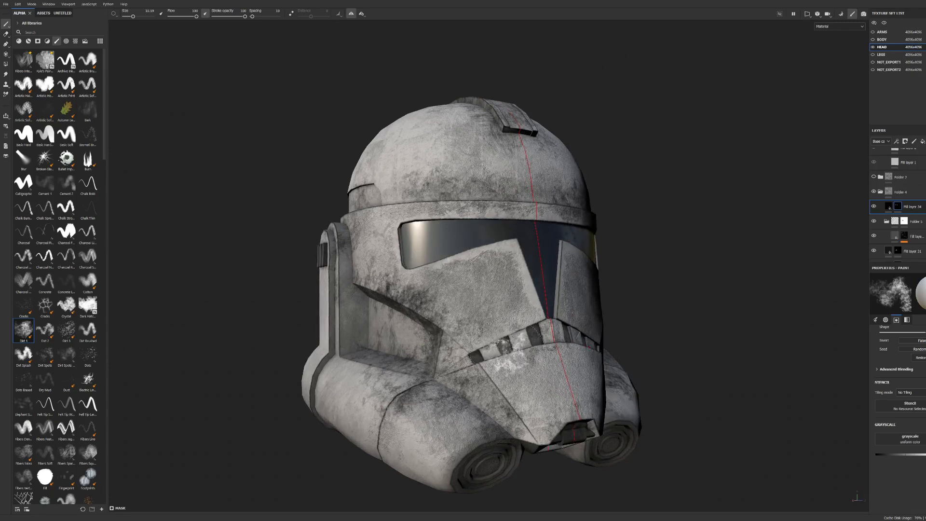
{"action": "mouse_move", "coordinate": [552, 353]}
{"action": "left_mouse_down", "text": "alt"}
{"action": "mouse_move", "coordinate": [487, 312]}
{"action": "mouse_move", "coordinate": [554, 355]}
{"action": "left_mouse_up", "text": "alt"}
{"action": "middle_click_drag", "start_coordinate": [554, 355], "coordinate": [613, 354], "text": "alt"}
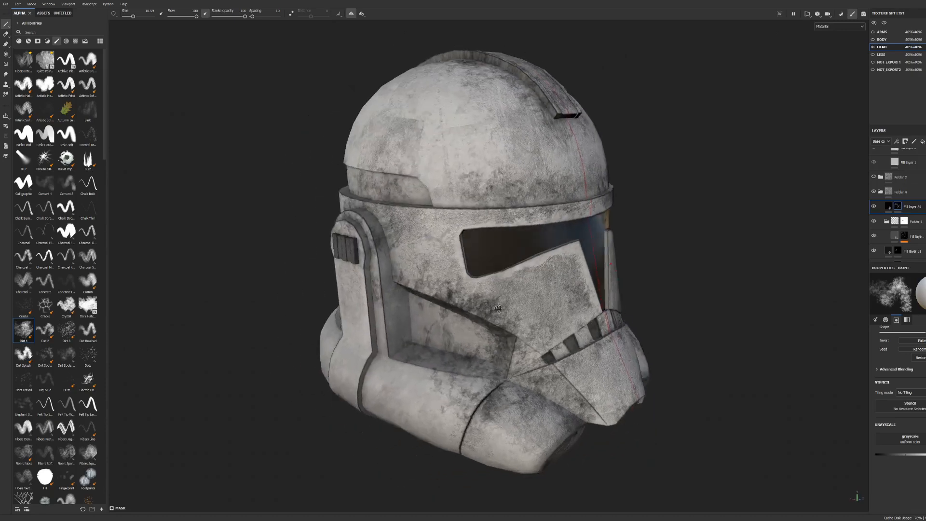
{"action": "left_click_drag", "start_coordinate": [613, 353], "coordinate": [651, 323], "text": "alt"}
{"action": "left_click_drag", "start_coordinate": [369, 347], "coordinate": [345, 417]}
{"action": "mouse_move", "coordinate": [413, 441]}
{"action": "left_mouse_down", "text": "alt"}
{"action": "mouse_move", "coordinate": [439, 419]}
{"action": "mouse_move", "coordinate": [504, 418]}
{"action": "left_mouse_up", "text": "alt"}
{"action": "left_click_drag", "start_coordinate": [299, 419], "coordinate": [242, 439]}
{"action": "left_click_drag", "start_coordinate": [475, 406], "coordinate": [393, 415], "text": "alt"}
{"action": "left_click_drag", "start_coordinate": [481, 474], "coordinate": [393, 444], "text": "alt"}
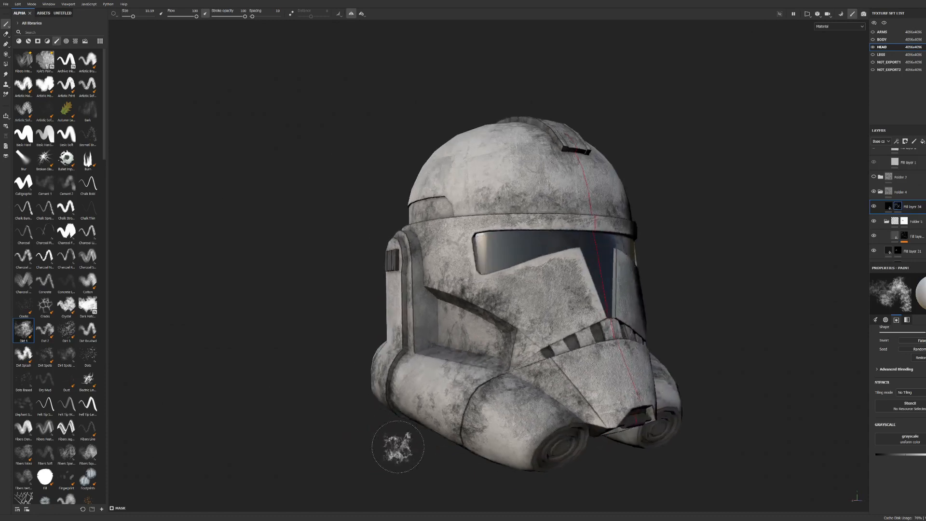
Step: Inspect the painted dirt from several angles, compare Fill layer 31 hidden and shown, and check the Surface Rust layer's material settings
{"action": "left_click_drag", "start_coordinate": [477, 145], "coordinate": [632, 215], "text": "alt"}
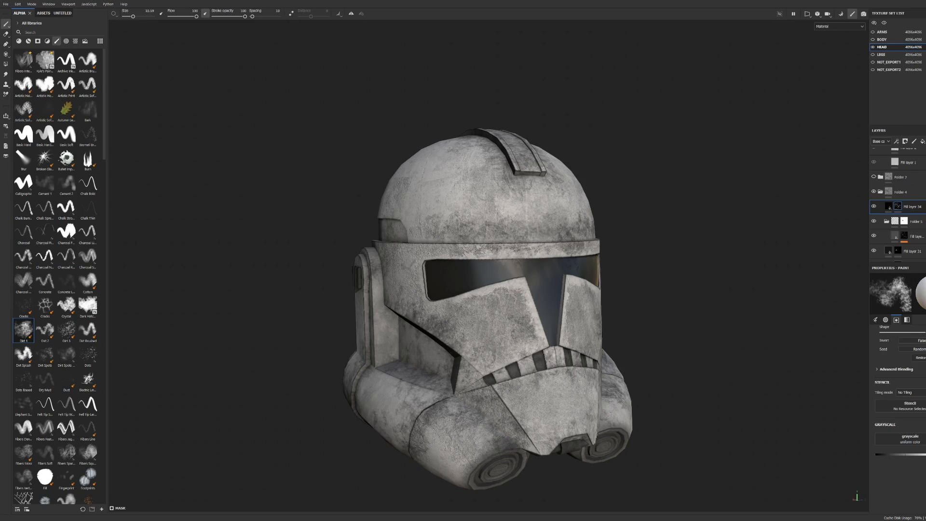
{"action": "mouse_move", "coordinate": [666, 241]}
{"action": "left_mouse_down", "text": "alt"}
{"action": "mouse_move", "coordinate": [728, 264]}
{"action": "mouse_move", "coordinate": [667, 256]}
{"action": "left_mouse_up", "text": "alt"}
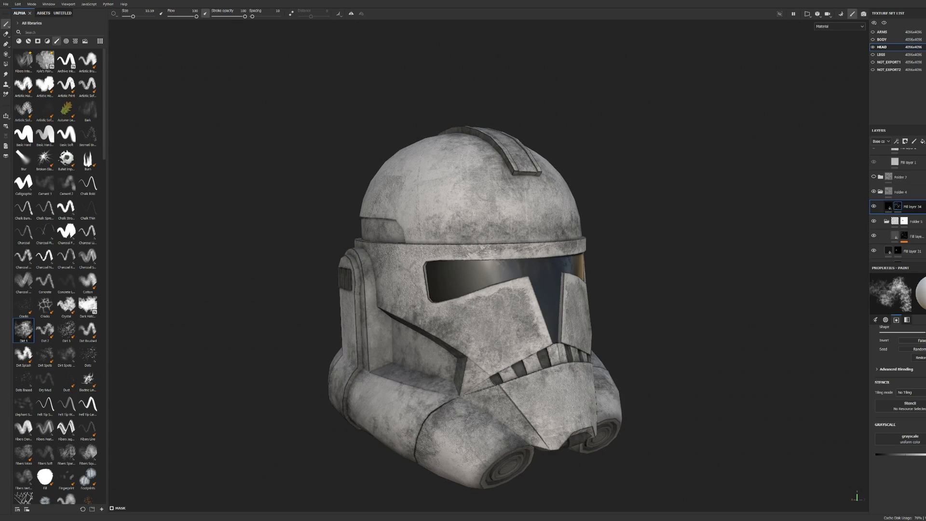
{"action": "mouse_move", "coordinate": [699, 261]}
{"action": "left_mouse_down", "text": "alt"}
{"action": "mouse_move", "coordinate": [652, 266]}
{"action": "mouse_move", "coordinate": [698, 267]}
{"action": "left_mouse_up", "text": "alt"}
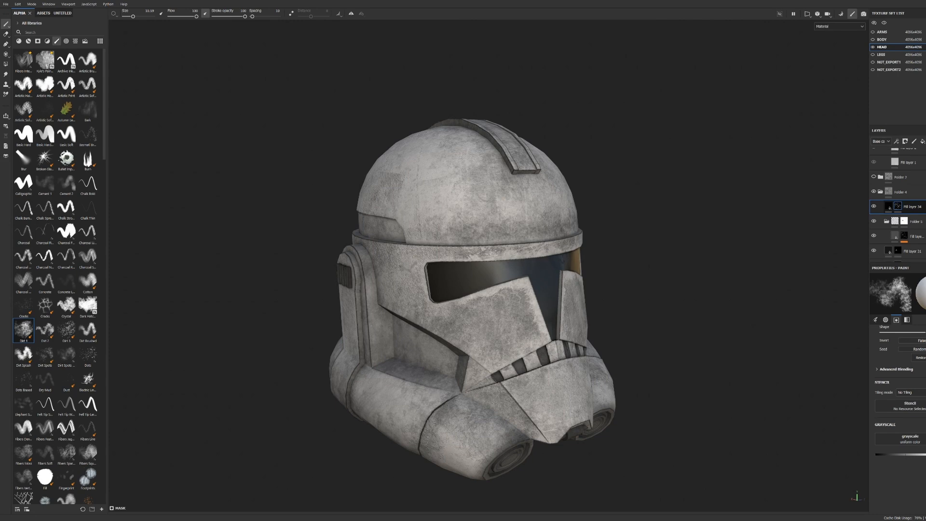
{"action": "left_click", "coordinate": [896, 237]}
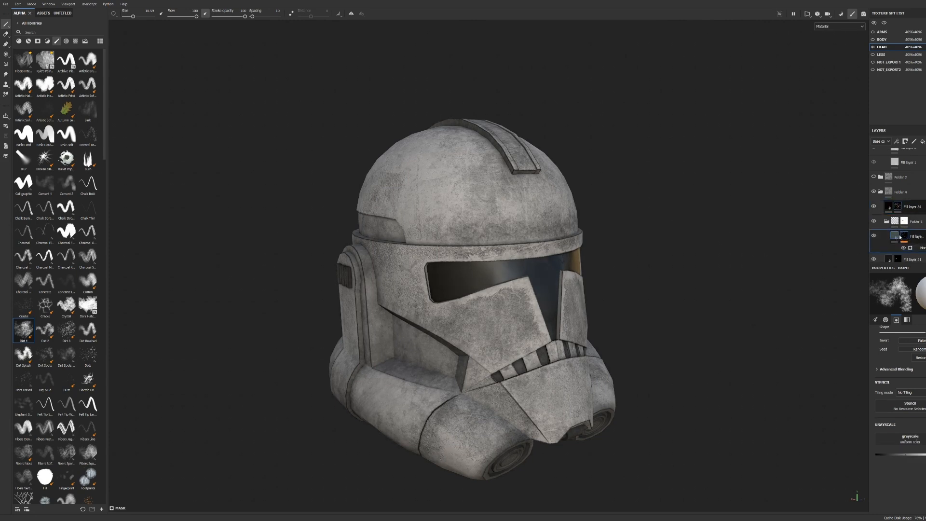
{"action": "scroll", "coordinate": [894, 238], "scroll_direction": "down", "scroll_amount": 1}
{"action": "left_click", "coordinate": [874, 240]}
{"action": "left_click", "coordinate": [874, 241]}
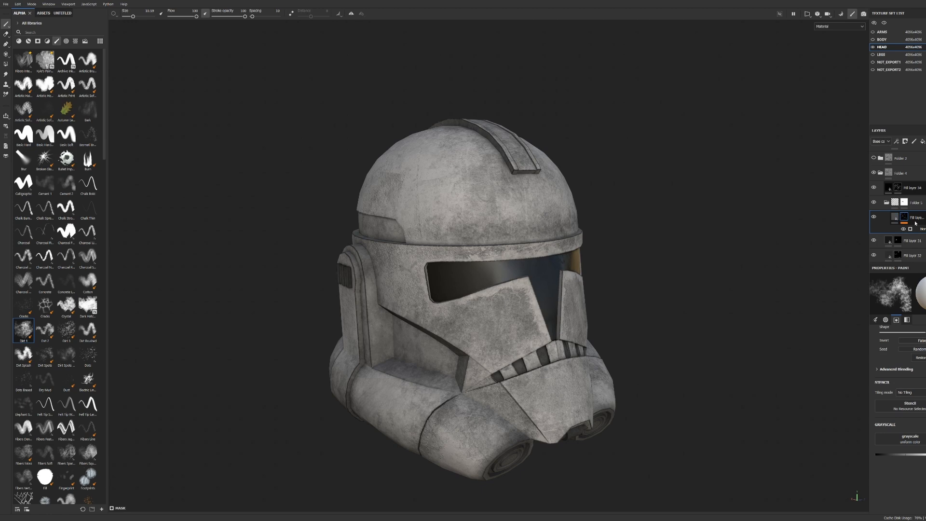
{"action": "left_click", "coordinate": [896, 217]}
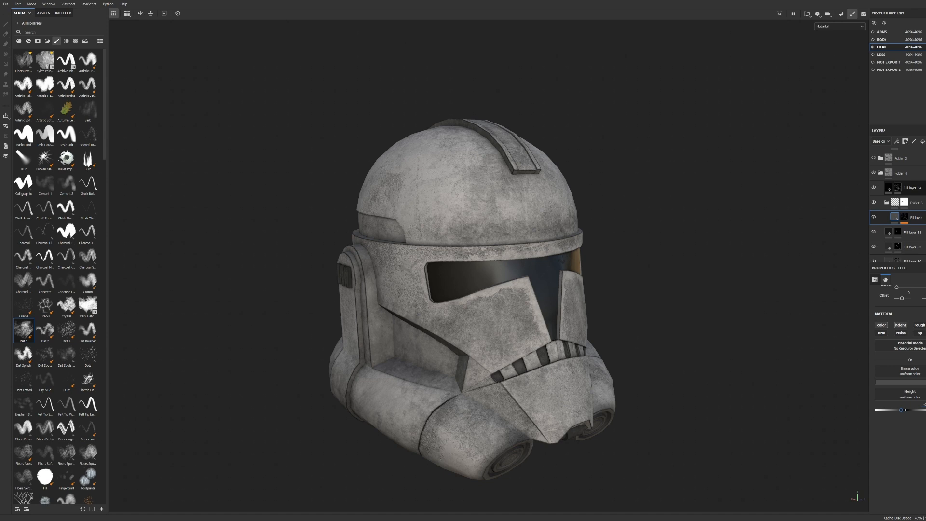
{"action": "scroll", "coordinate": [502, 251], "scroll_direction": "up", "scroll_amount": 2}
{"action": "left_click_drag", "start_coordinate": [526, 261], "coordinate": [598, 239], "text": "alt"}
{"action": "scroll", "coordinate": [583, 212], "scroll_direction": "down", "scroll_amount": 3}
{"action": "scroll", "coordinate": [583, 213], "scroll_direction": "up", "scroll_amount": 3}
{"action": "scroll", "coordinate": [583, 212], "scroll_direction": "down", "scroll_amount": 2}
{"action": "middle_click_drag", "start_coordinate": [598, 239], "coordinate": [632, 275], "text": "alt"}
{"action": "left_click_drag", "start_coordinate": [632, 275], "coordinate": [720, 247], "text": "alt"}
{"action": "scroll", "coordinate": [907, 217], "scroll_direction": "down", "scroll_amount": 2}
Step: Add a fill layer above the painted dirt layer and apply the Dust Stained smart mask to it
{"action": "left_click", "coordinate": [922, 141]}
{"action": "left_click", "coordinate": [47, 41]}
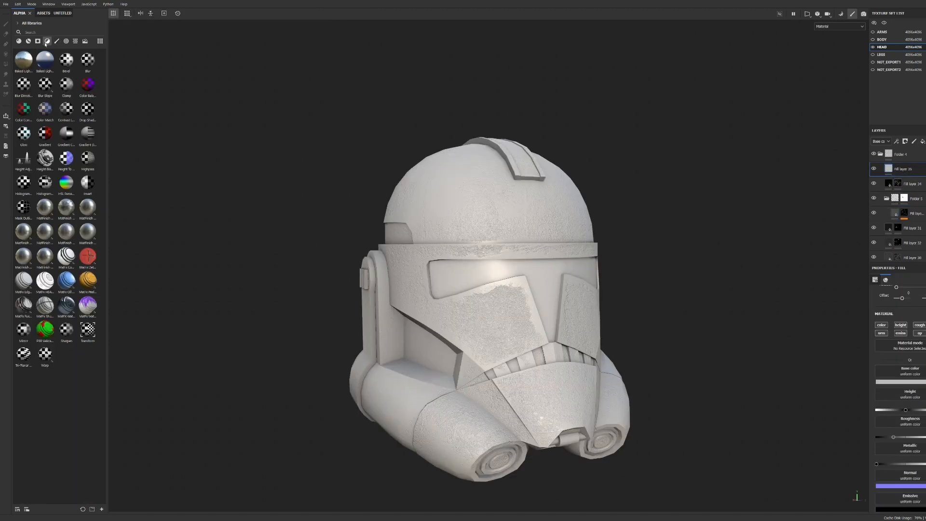
{"action": "left_click", "coordinate": [37, 41]}
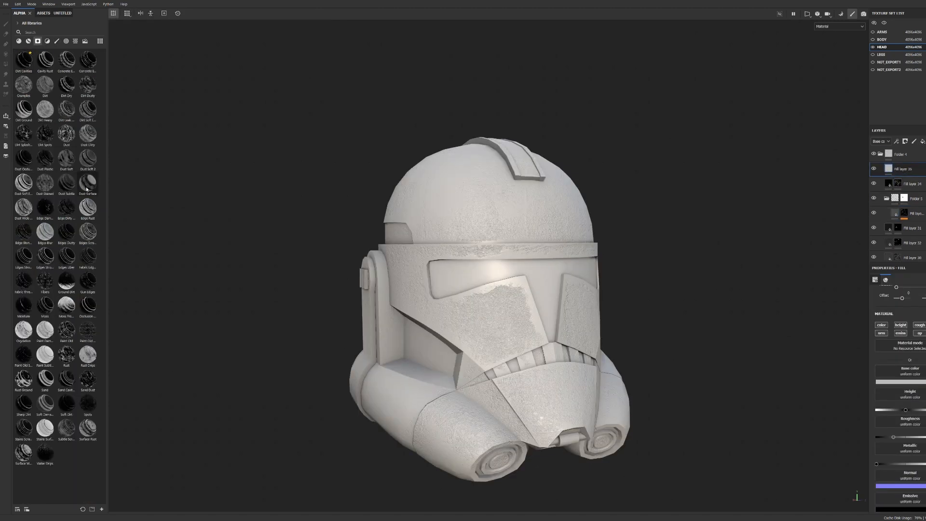
{"action": "left_click_drag", "start_coordinate": [52, 188], "coordinate": [560, 210]}
Step: Set the Dust Stained-masked fill layer's base color to black and keep only its color channel active
{"action": "left_click", "coordinate": [889, 168]}
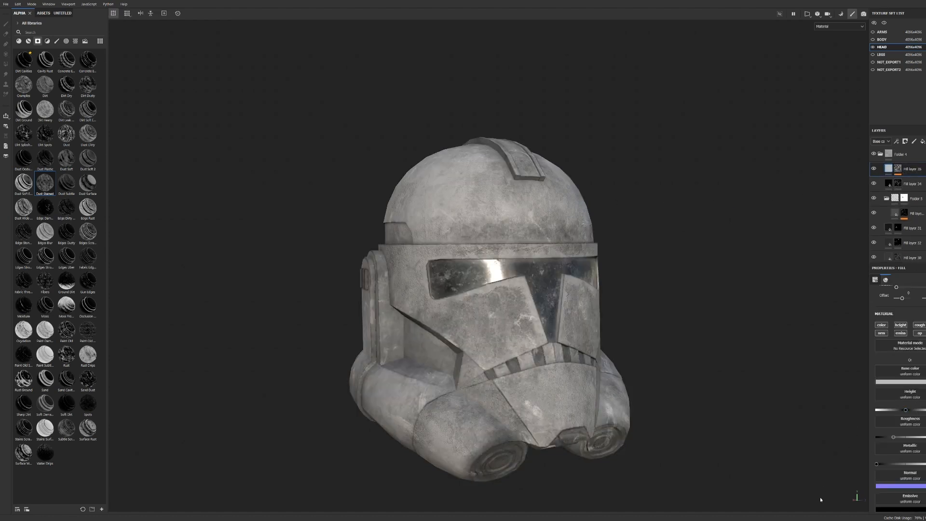
{"action": "left_click_drag", "start_coordinate": [901, 382], "coordinate": [901, 405]}
{"action": "left_click", "coordinate": [882, 326], "text": "alt"}
{"action": "left_click_drag", "start_coordinate": [680, 321], "coordinate": [638, 312], "text": "alt"}
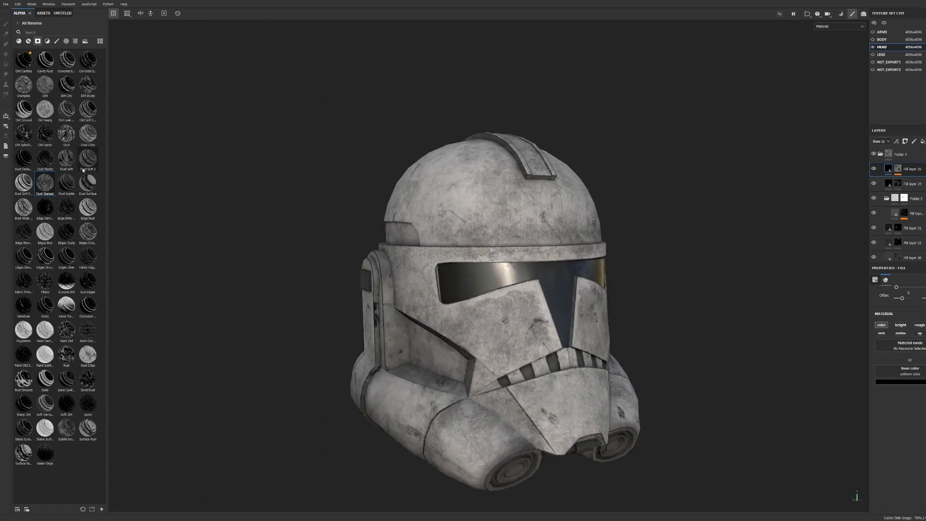
Step: Replace the Dust Stained mask generator with the Dust Soft smart mask and raise its global balance and contrast
{"action": "left_click_drag", "start_coordinate": [70, 170], "coordinate": [912, 189]}
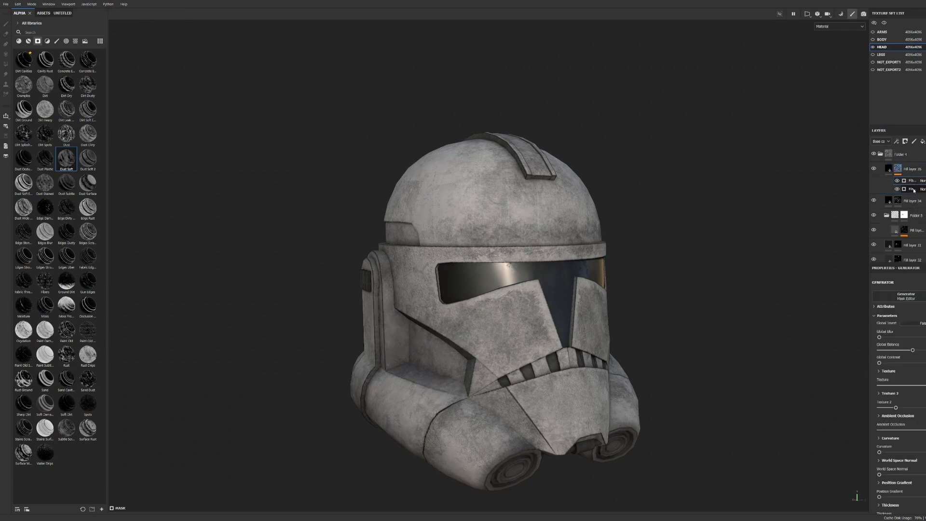
{"action": "key", "text": "Delete"}
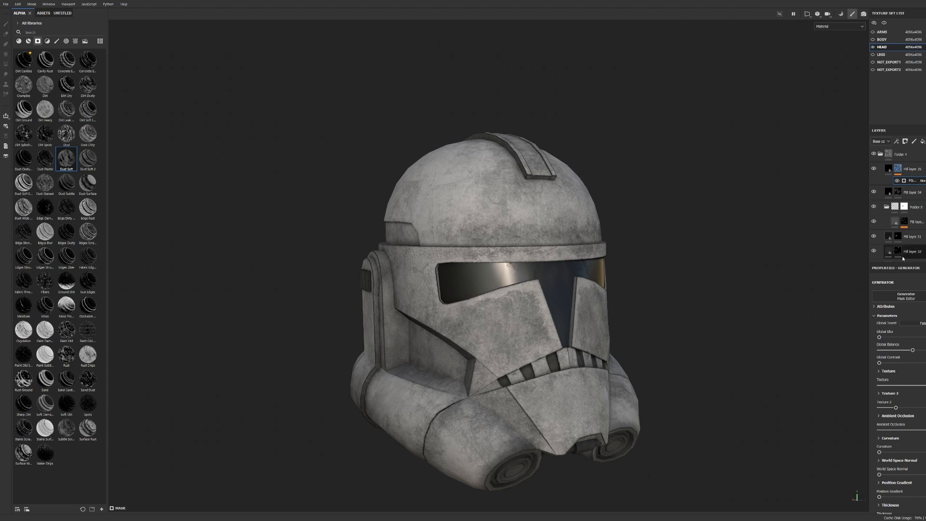
{"action": "left_click_drag", "start_coordinate": [904, 351], "coordinate": [925, 350]}
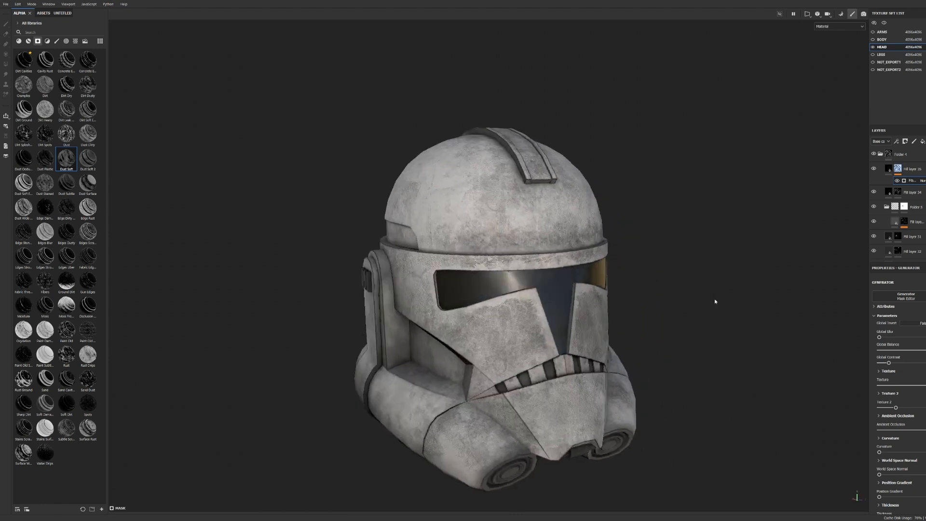
{"action": "left_click_drag", "start_coordinate": [647, 277], "coordinate": [633, 228], "text": "alt"}
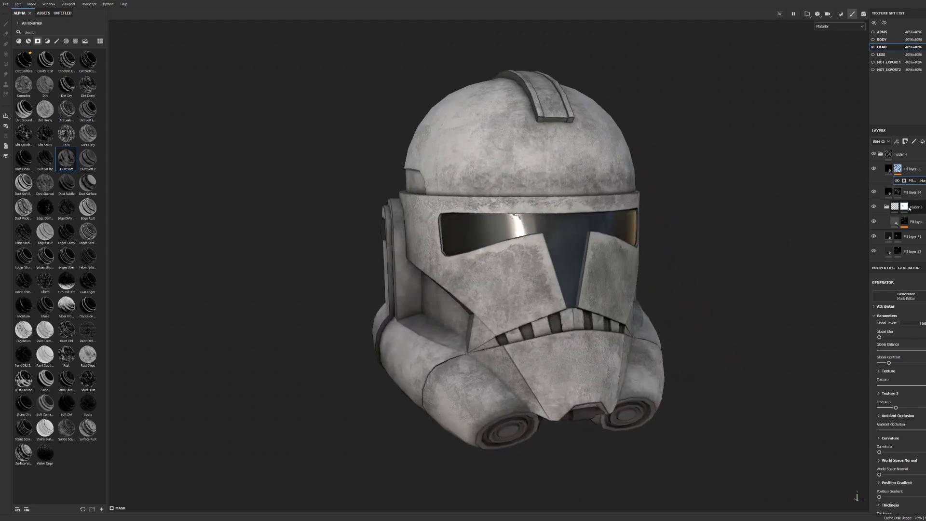
Step: Toggle the visibility of Fill layer 31 beneath the wear folder to check its effect on the helmet
{"action": "left_click", "coordinate": [914, 237]}
{"action": "scroll", "coordinate": [913, 237], "scroll_direction": "down", "scroll_amount": 2}
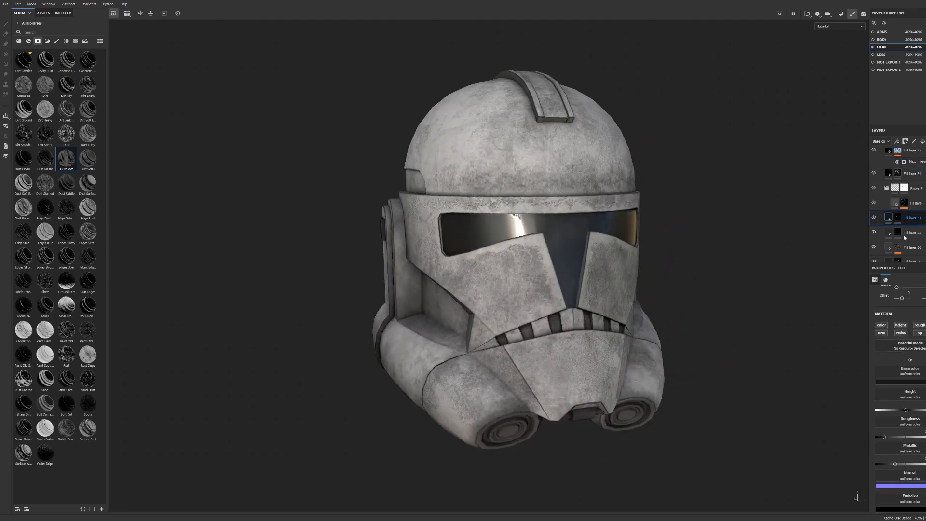
{"action": "left_click", "coordinate": [874, 200]}
{"action": "left_click", "coordinate": [874, 199]}
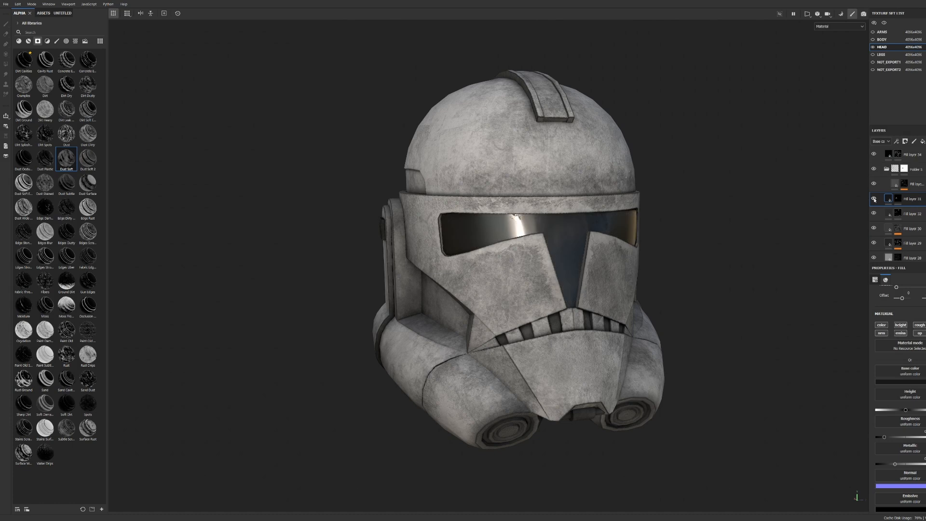
Step: Add a fill layer directly above Fill layer 32 and change its base color to red
{"action": "left_click", "coordinate": [908, 215]}
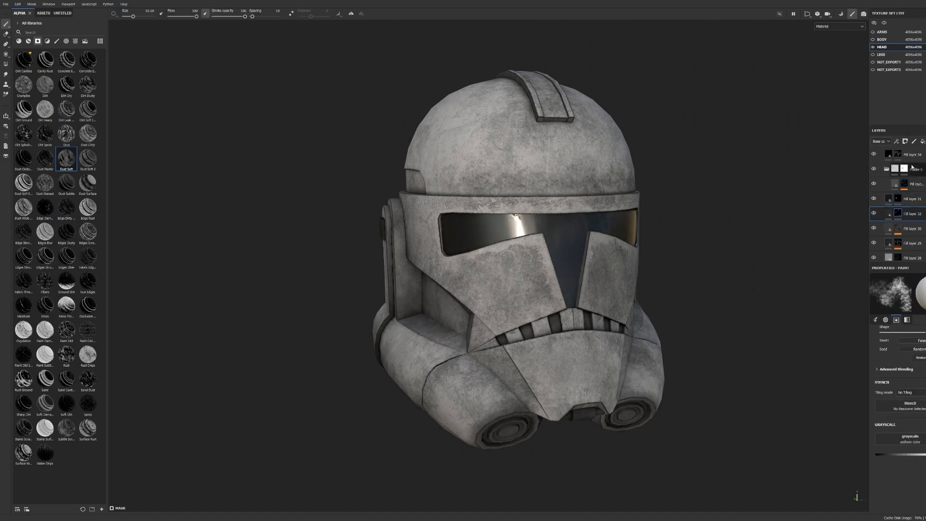
{"action": "left_click", "coordinate": [922, 142]}
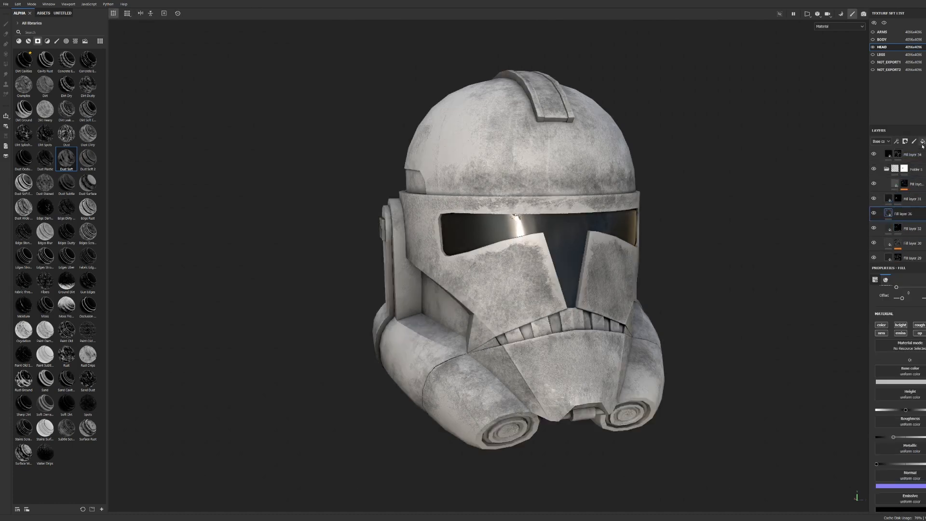
{"action": "left_click", "coordinate": [874, 214]}
{"action": "left_click", "coordinate": [874, 213]}
{"action": "left_click", "coordinate": [875, 214]}
{"action": "left_click", "coordinate": [874, 213]}
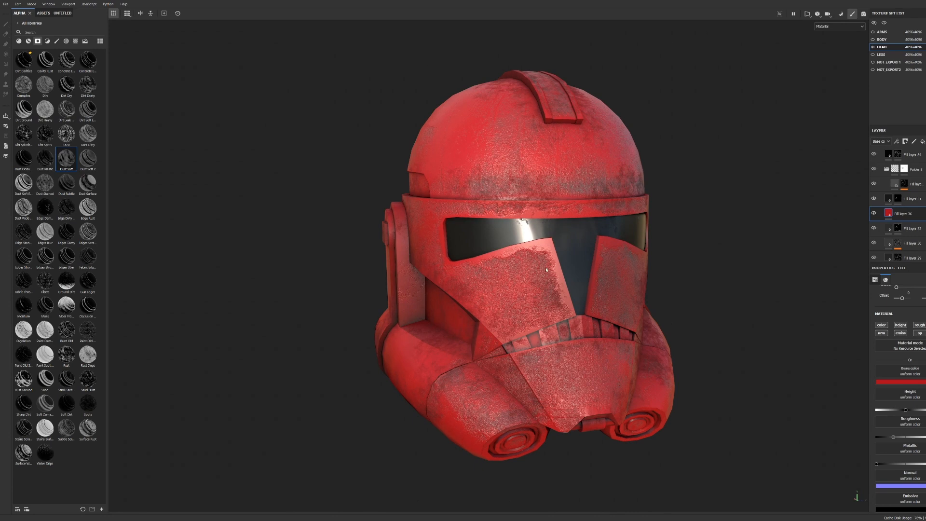
Step: Darken the red fill layer's color and add a black mask to hide it across the helmet
{"action": "right_click_drag", "start_coordinate": [516, 270], "coordinate": [486, 301], "text": "alt"}
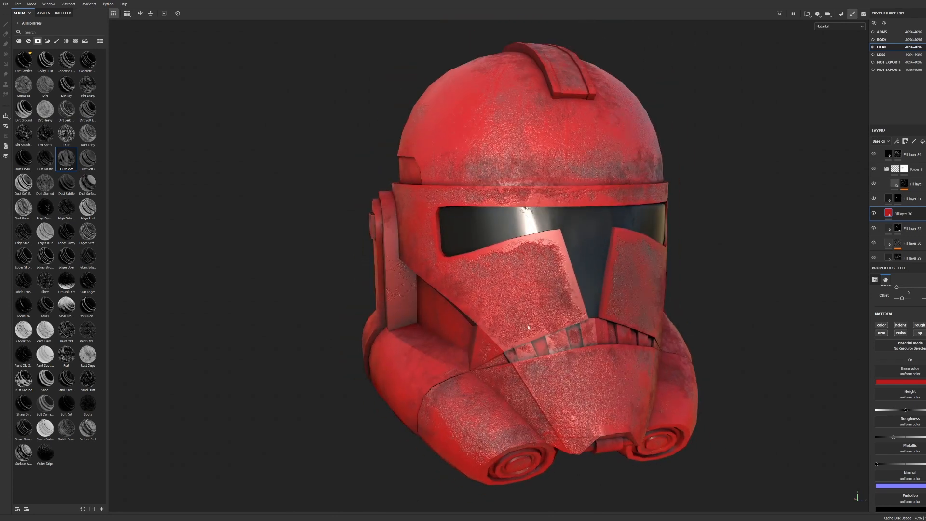
{"action": "right_click_drag", "start_coordinate": [583, 358], "coordinate": [561, 327], "text": "alt"}
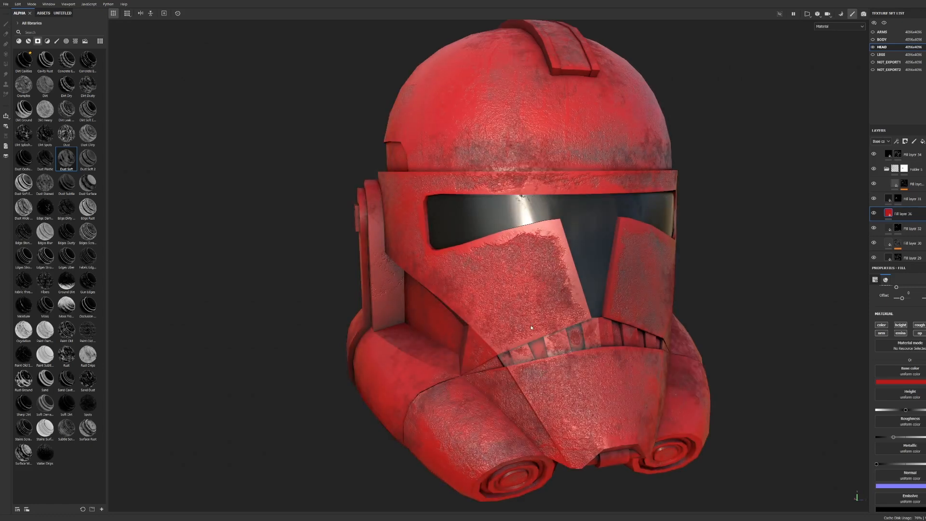
{"action": "scroll", "coordinate": [536, 334], "scroll_direction": "up", "scroll_amount": 1}
{"action": "left_click_drag", "start_coordinate": [537, 334], "coordinate": [590, 299], "text": "alt"}
{"action": "scroll", "coordinate": [606, 245], "scroll_direction": "down", "scroll_amount": 3}
{"action": "scroll", "coordinate": [606, 247], "scroll_direction": "down", "scroll_amount": 1}
{"action": "left_click_drag", "start_coordinate": [605, 251], "coordinate": [569, 251], "text": "alt"}
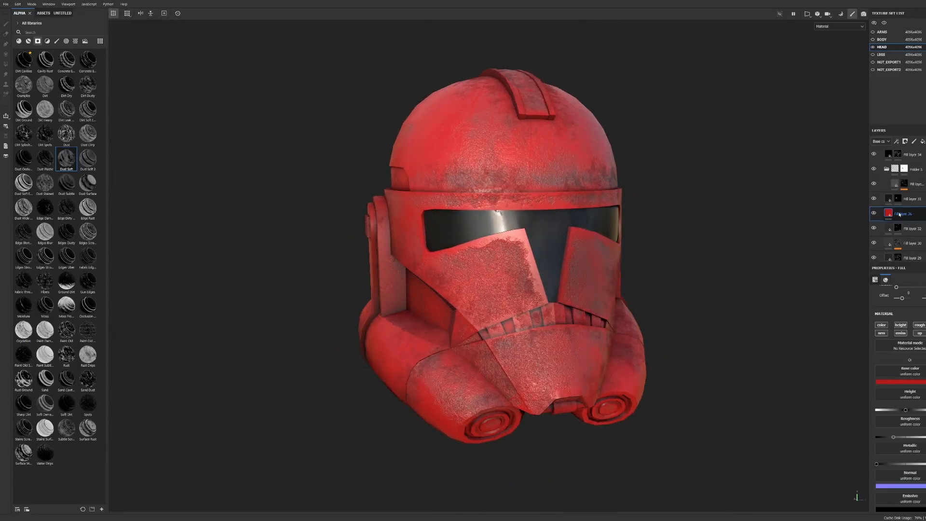
{"action": "left_click", "coordinate": [877, 466]}
{"action": "mouse_move", "coordinate": [674, 358]}
{"action": "left_mouse_down", "text": "alt"}
{"action": "mouse_move", "coordinate": [545, 337]}
{"action": "mouse_move", "coordinate": [633, 302]}
{"action": "mouse_move", "coordinate": [570, 283]}
{"action": "mouse_move", "coordinate": [802, 419]}
{"action": "mouse_move", "coordinate": [680, 374]}
{"action": "left_mouse_up", "text": "alt"}
{"action": "scroll", "coordinate": [632, 302], "scroll_direction": "up", "scroll_amount": 2}
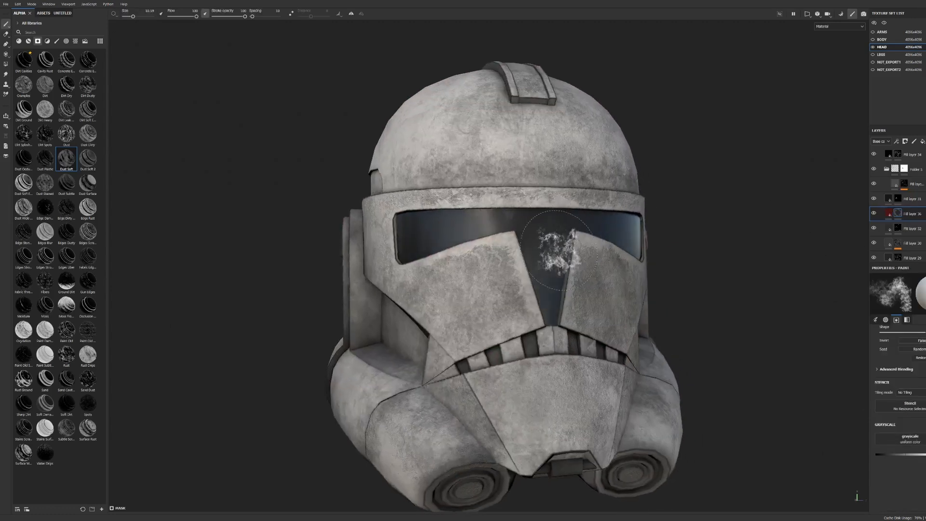
Step: Reveal red on the helmet's top crest by filling that part in the layer mask with Polygon Fill
{"action": "left_click", "coordinate": [57, 42]}
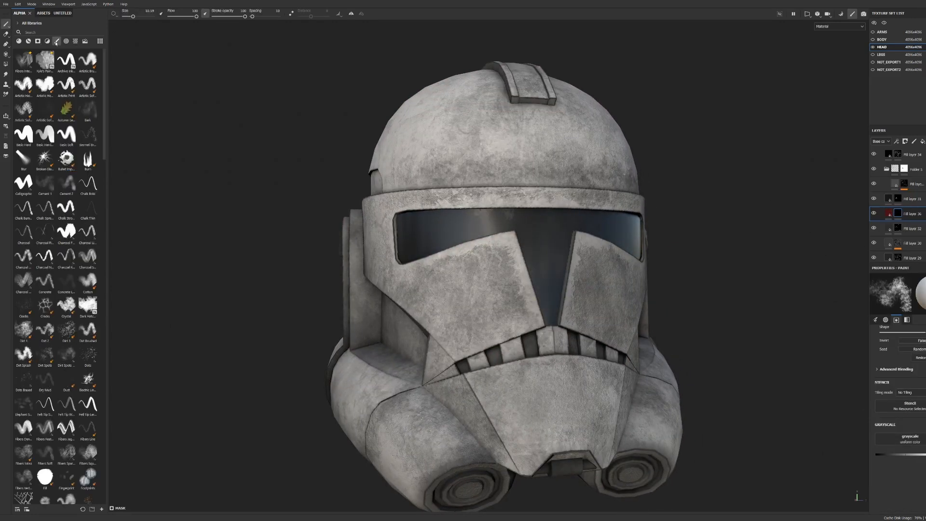
{"action": "left_click", "coordinate": [67, 42]}
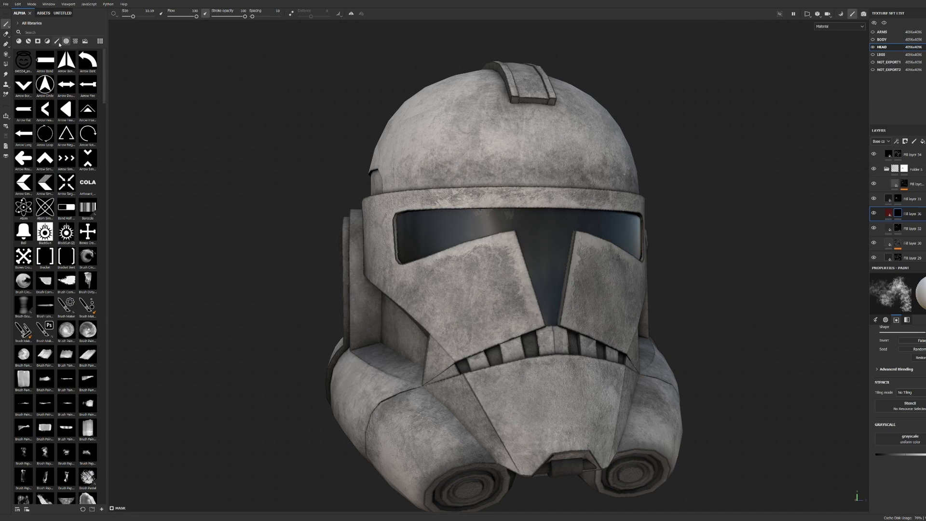
{"action": "left_click", "coordinate": [58, 42]}
{"action": "left_click", "coordinate": [6, 74]}
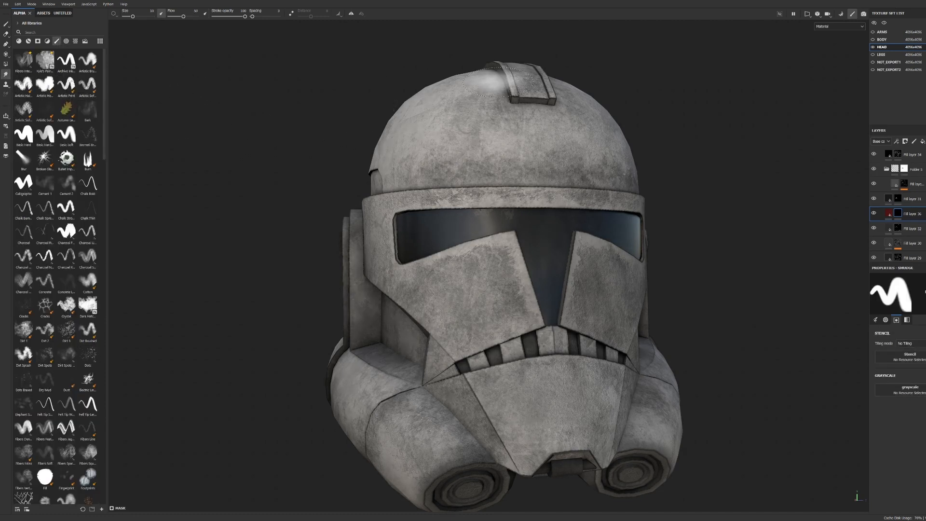
{"action": "left_click", "coordinate": [6, 63]}
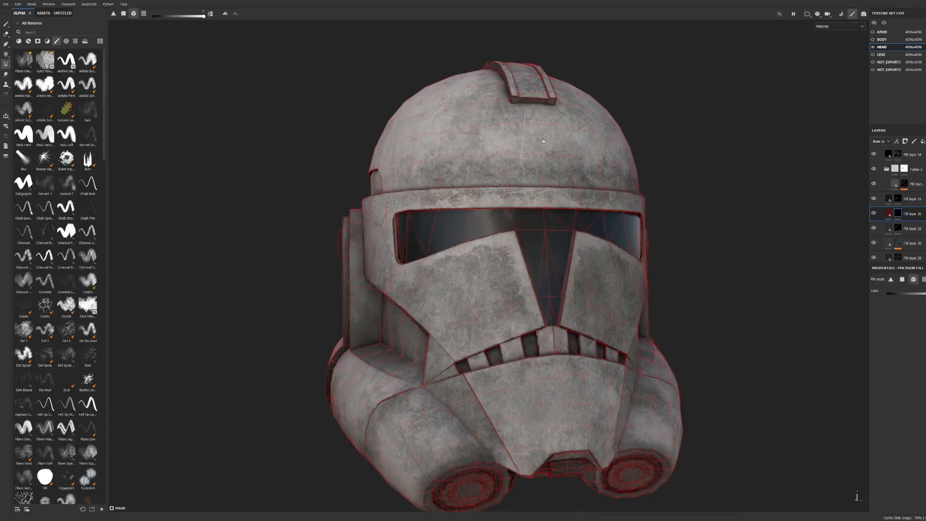
{"action": "scroll", "coordinate": [544, 141], "scroll_direction": "down", "scroll_amount": 1}
{"action": "scroll", "coordinate": [543, 141], "scroll_direction": "up", "scroll_amount": 1}
{"action": "scroll", "coordinate": [543, 141], "scroll_direction": "down", "scroll_amount": 1}
{"action": "left_click_drag", "start_coordinate": [543, 141], "coordinate": [583, 160], "text": "alt"}
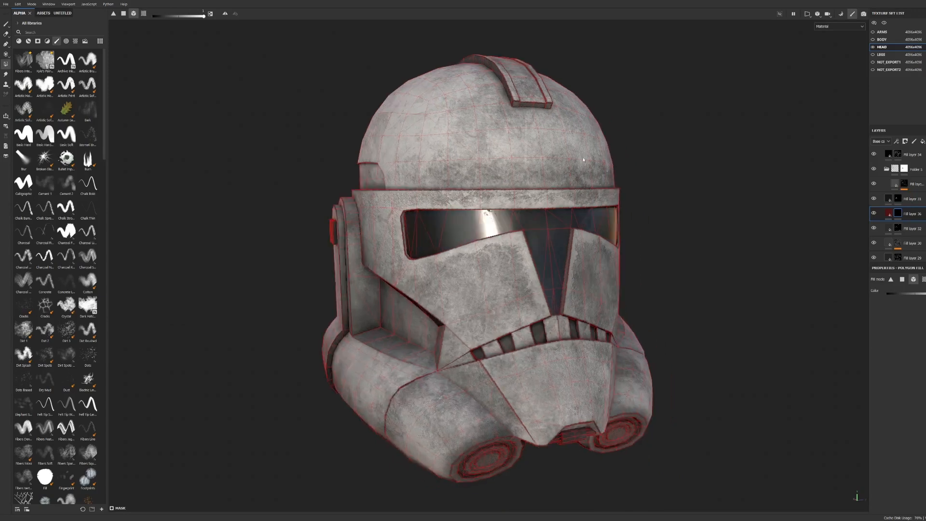
{"action": "middle_click_drag", "start_coordinate": [584, 160], "coordinate": [556, 182], "text": "alt"}
{"action": "left_click", "coordinate": [473, 97]}
Step: Fill the trim bands behind the ear pieces on both sides of the helmet in the red layer's mask
{"action": "left_click_drag", "start_coordinate": [472, 97], "coordinate": [409, 187], "text": "alt"}
{"action": "left_click", "coordinate": [322, 260]}
{"action": "key", "text": "ctrl+z"}
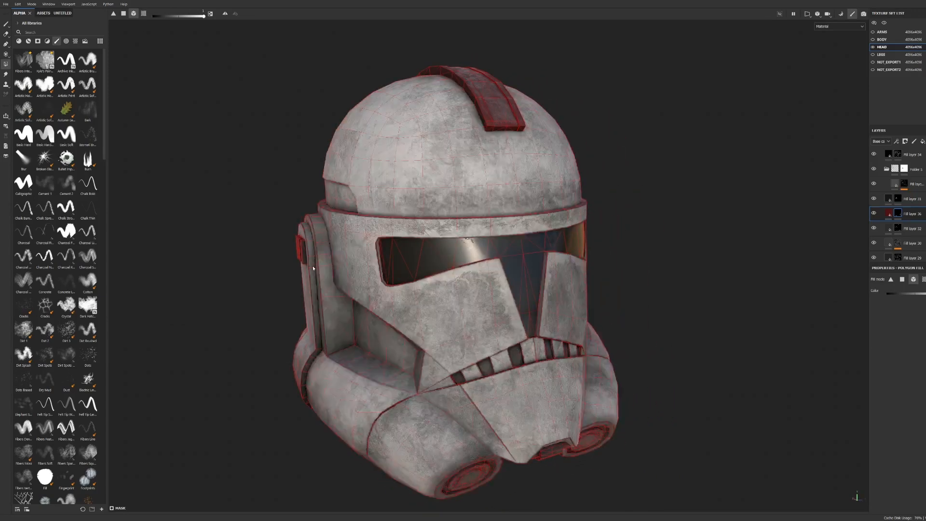
{"action": "left_click", "coordinate": [311, 264]}
{"action": "left_click_drag", "start_coordinate": [337, 269], "coordinate": [213, 240], "text": "alt"}
{"action": "left_click", "coordinate": [783, 312]}
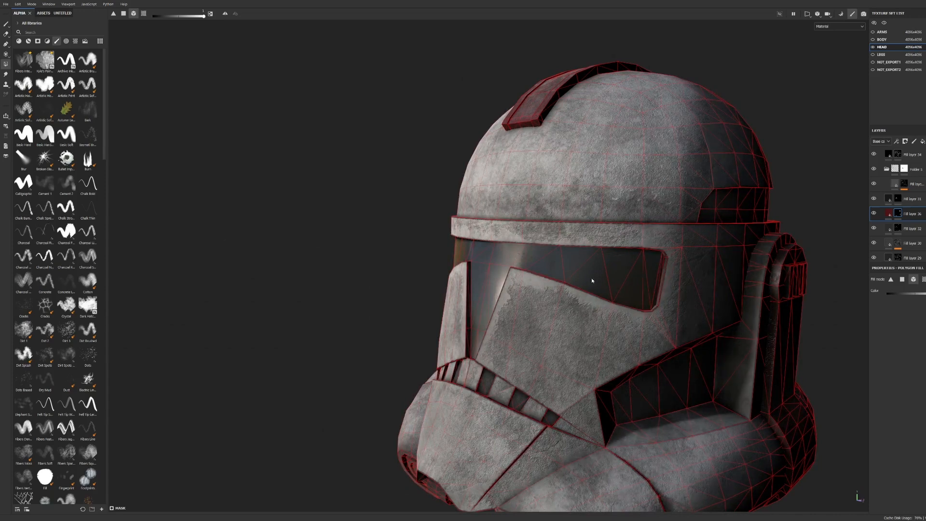
{"action": "left_click_drag", "start_coordinate": [592, 279], "coordinate": [714, 277], "text": "alt"}
Step: Switch back to the Paint brush and search the alpha library for an emblem to stamp on the helmet
{"action": "left_click", "coordinate": [6, 25]}
{"action": "scroll", "coordinate": [372, 159], "scroll_direction": "down", "scroll_amount": 3}
{"action": "mouse_move", "coordinate": [372, 159]}
{"action": "left_mouse_down", "text": "alt"}
{"action": "mouse_move", "coordinate": [502, 188]}
{"action": "mouse_move", "coordinate": [441, 141]}
{"action": "mouse_move", "coordinate": [331, 147]}
{"action": "mouse_move", "coordinate": [440, 157]}
{"action": "left_mouse_up", "text": "alt"}
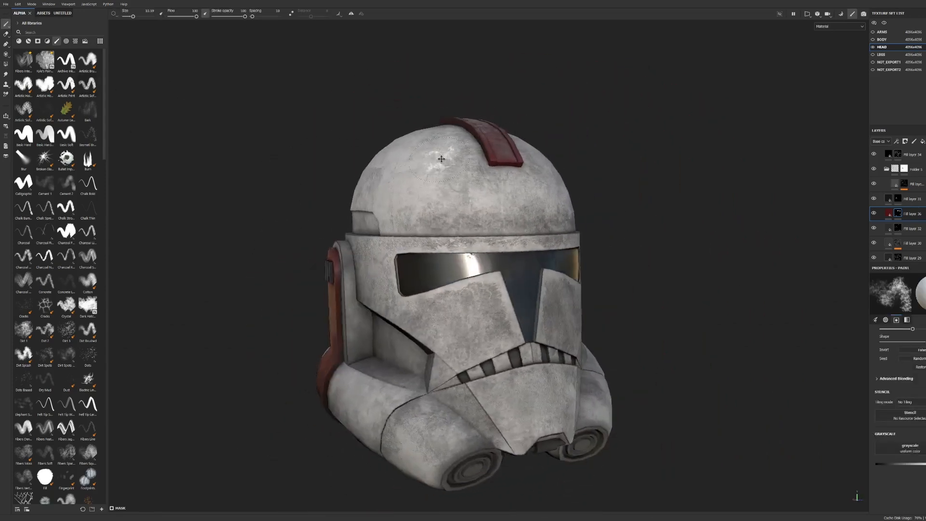
{"action": "middle_click_drag", "start_coordinate": [441, 157], "coordinate": [470, 123], "text": "alt"}
{"action": "left_click", "coordinate": [67, 41]}
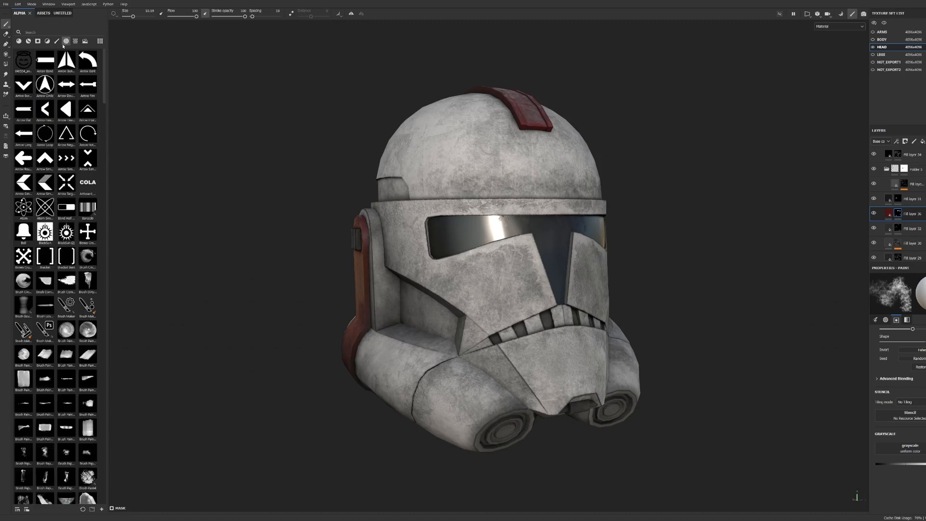
{"action": "scroll", "coordinate": [59, 193], "scroll_direction": "down", "scroll_amount": 15}
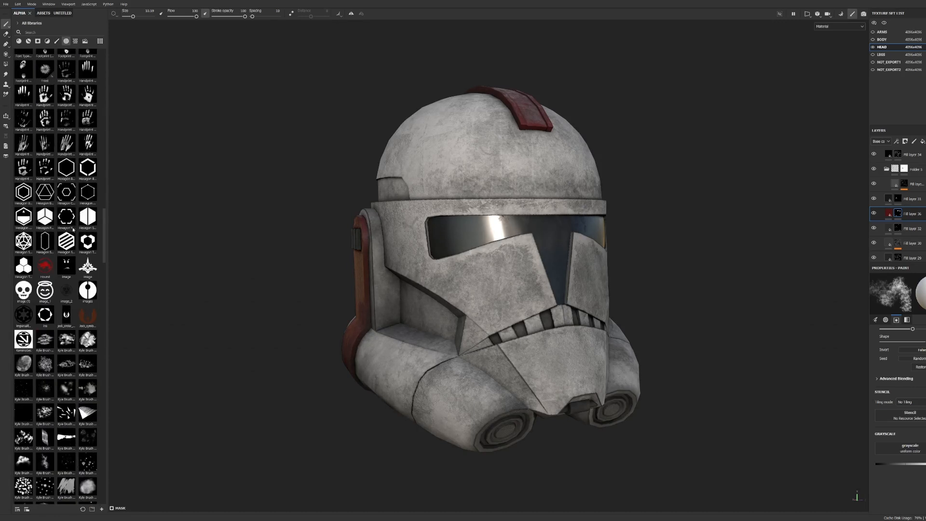
{"action": "scroll", "coordinate": [74, 226], "scroll_direction": "down", "scroll_amount": 15}
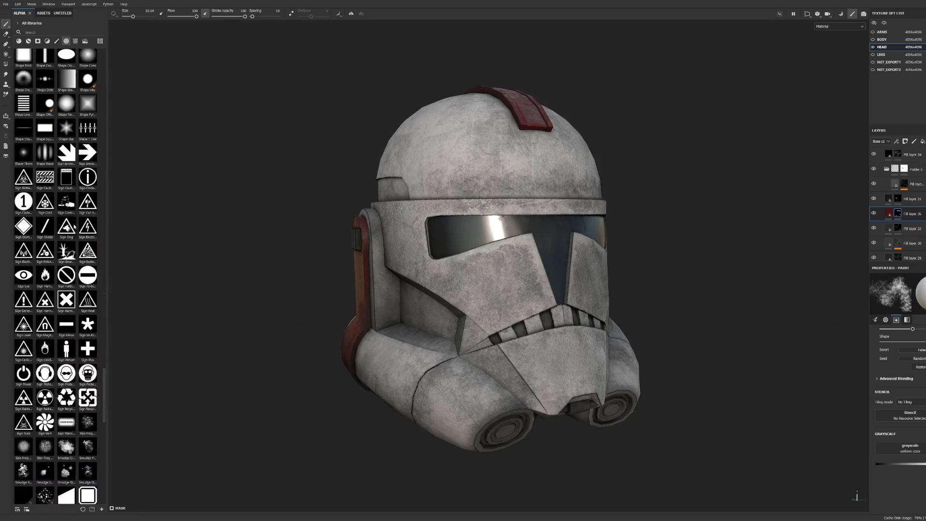
{"action": "scroll", "coordinate": [74, 227], "scroll_direction": "up", "scroll_amount": 5}
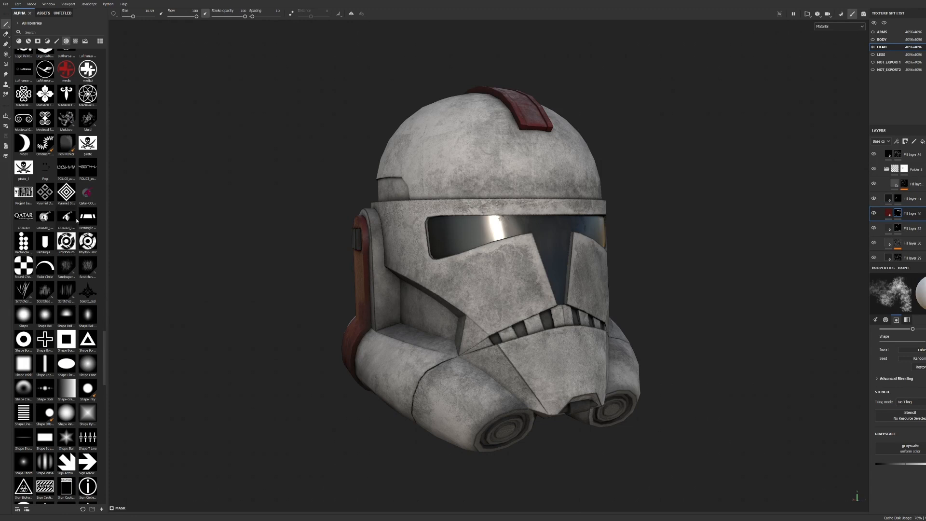
{"action": "scroll", "coordinate": [66, 223], "scroll_direction": "down", "scroll_amount": 15}
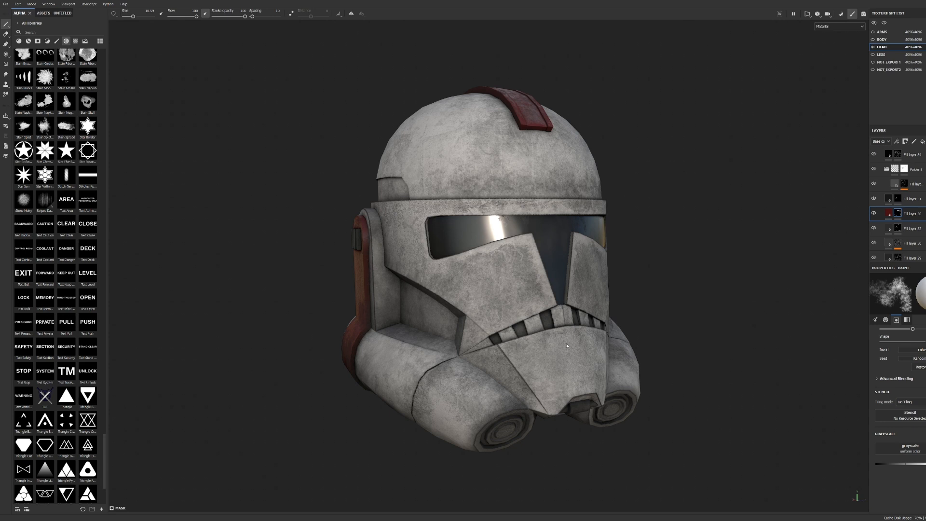
{"action": "scroll", "coordinate": [52, 333], "scroll_direction": "up", "scroll_amount": 20}
{"action": "scroll", "coordinate": [53, 333], "scroll_direction": "up", "scroll_amount": 15}
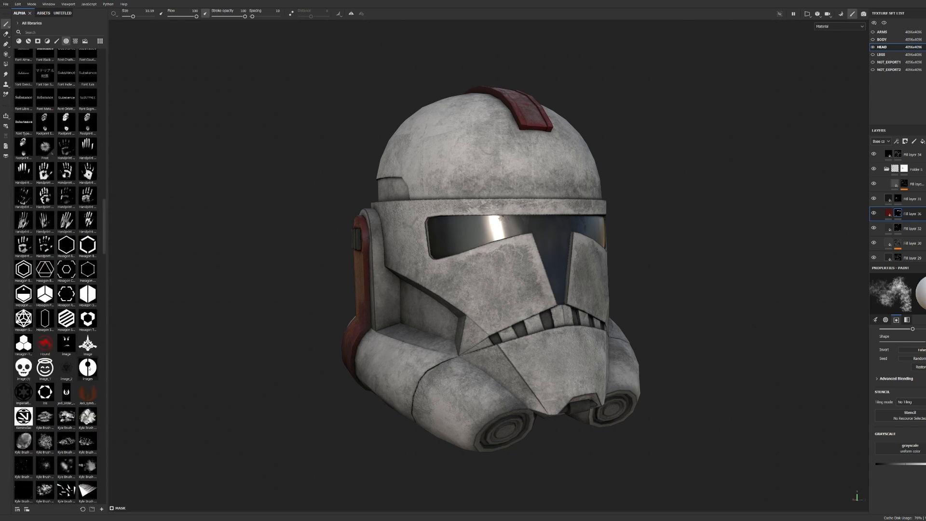
Step: Preview several emblem alphas, load the winged emblem with the long upper spike into the brush, and enlarge the brush
{"action": "left_click", "coordinate": [24, 415]}
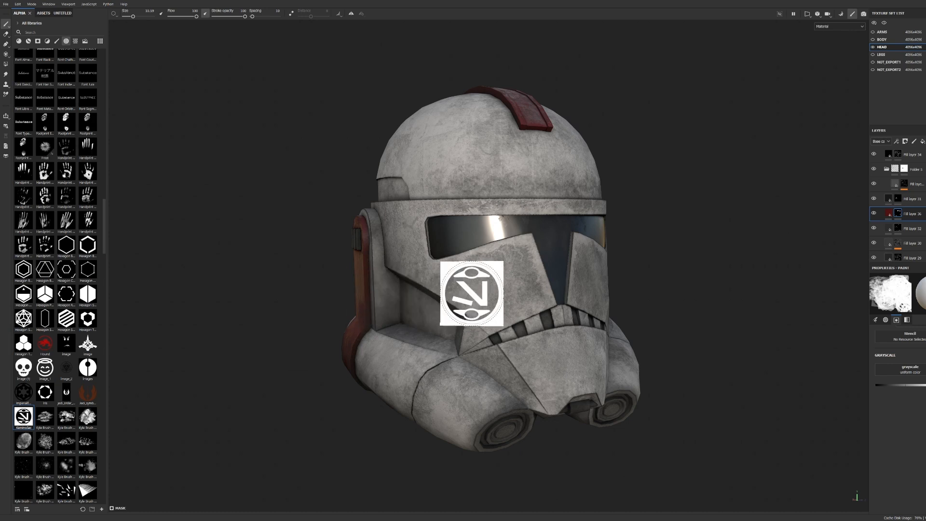
{"action": "left_click", "coordinate": [25, 394]}
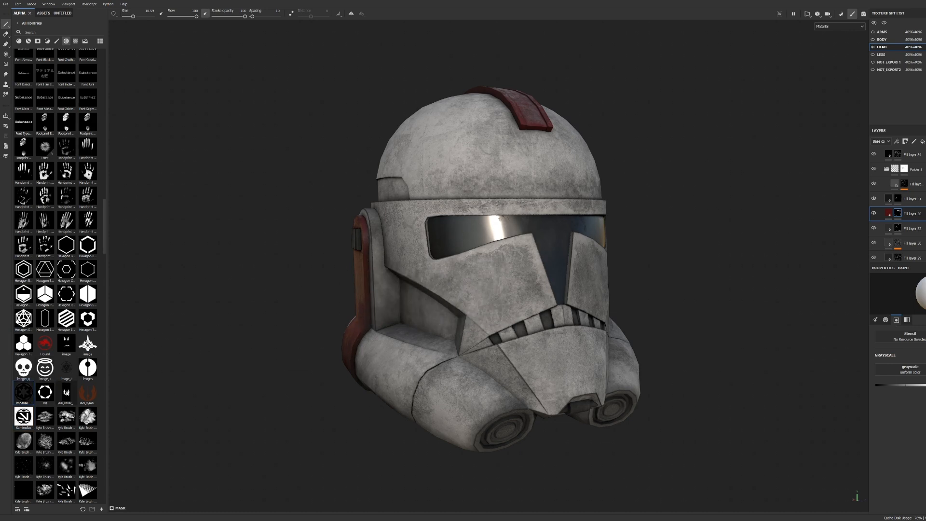
{"action": "left_click", "coordinate": [87, 372]}
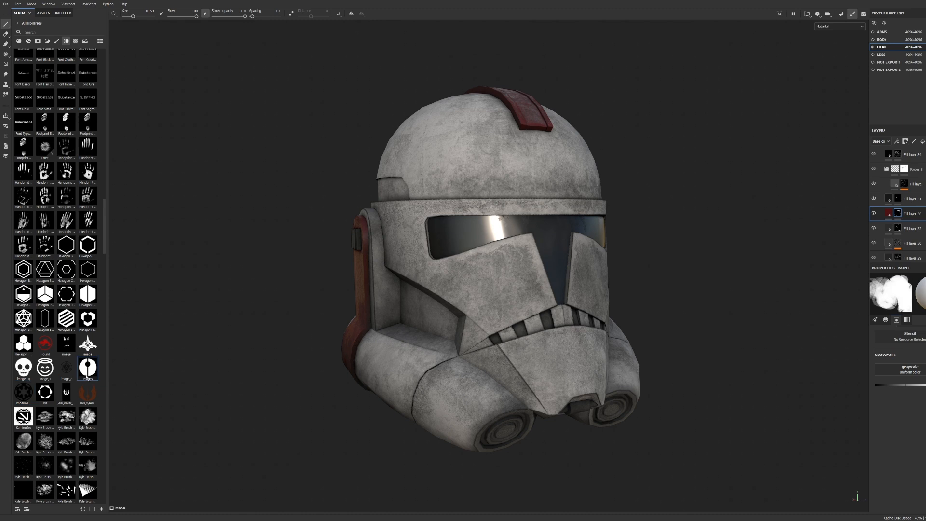
{"action": "left_click", "coordinate": [88, 344]}
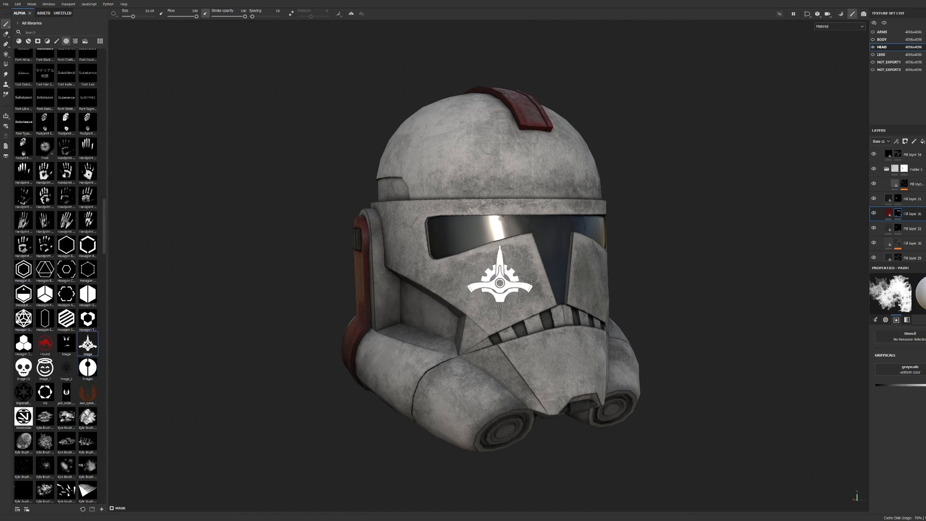
{"action": "left_click", "coordinate": [139, 17]}
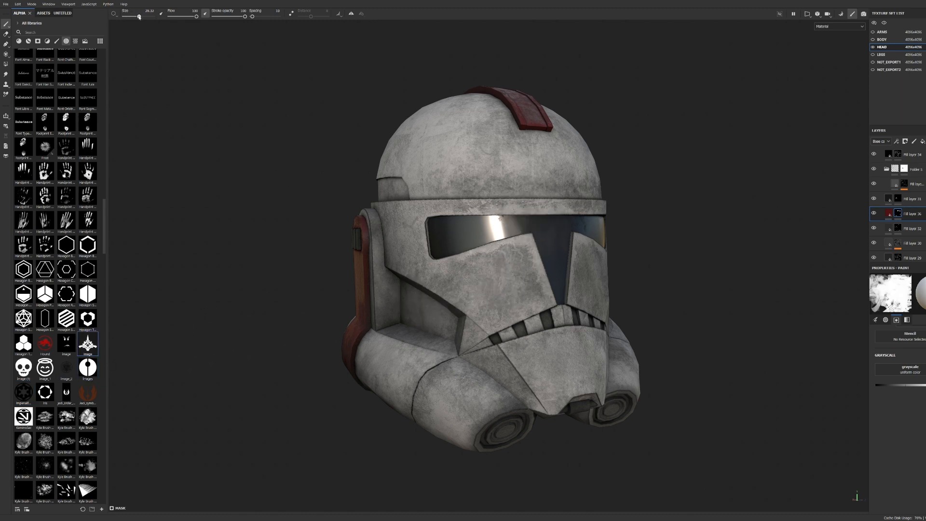
Step: Try stamping the large spiked emblem over the helmet's visor and cheek plate
{"action": "left_click", "coordinate": [544, 217]}
{"action": "key", "text": "ctrl+z"}
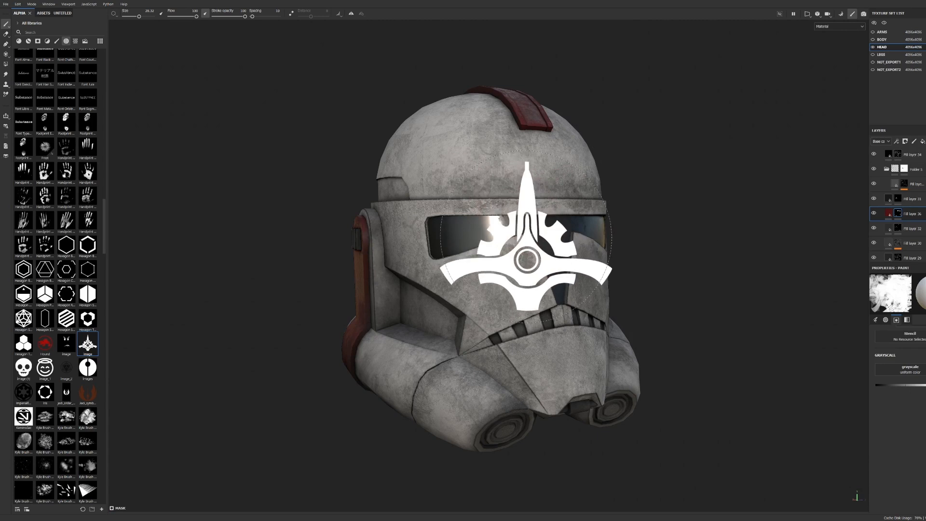
{"action": "left_click_drag", "start_coordinate": [562, 198], "coordinate": [515, 207], "text": "alt"}
{"action": "left_click", "coordinate": [492, 263]}
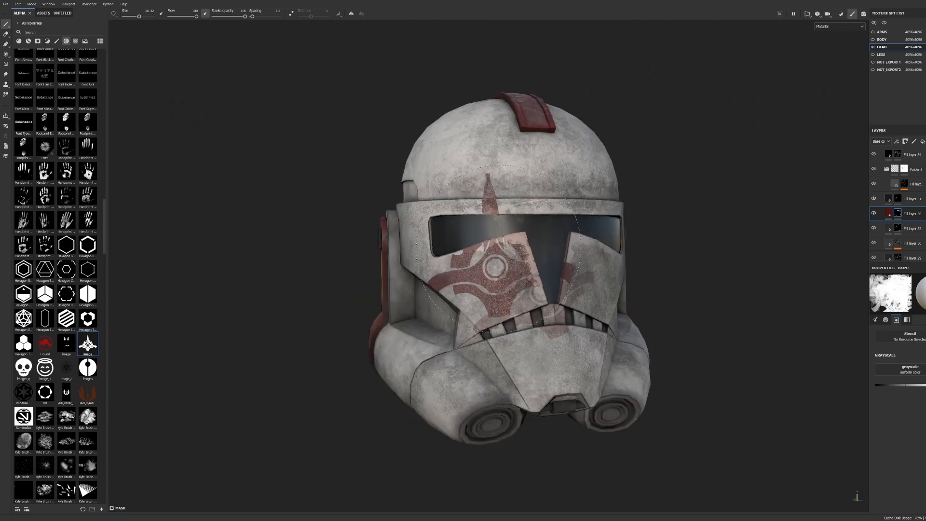
{"action": "key", "text": "ctrl+z"}
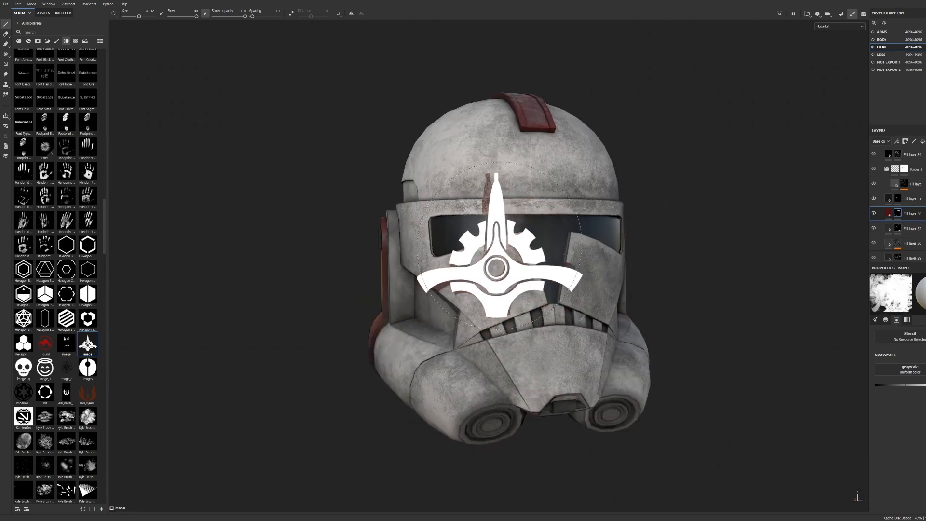
{"action": "left_click", "coordinate": [494, 246]}
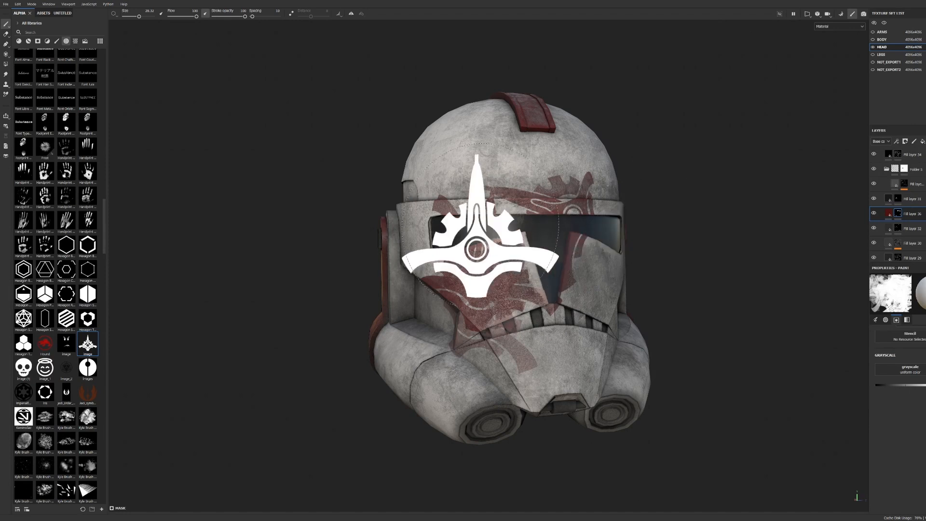
{"action": "scroll", "coordinate": [535, 237], "scroll_direction": "up", "scroll_amount": 2}
{"action": "key", "text": "ctrl+z"}
{"action": "key", "text": "ctrl+z"}
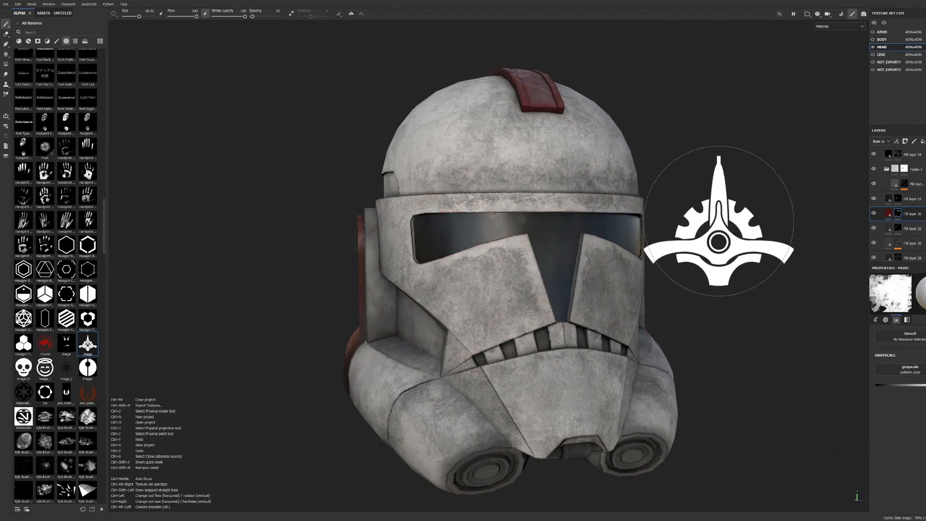
Step: Set the brush's size, flow, angle and position jitter to zero and test the emblem stamp on a cheek plate
{"action": "scroll", "coordinate": [900, 395], "scroll_direction": "up", "scroll_amount": 5}
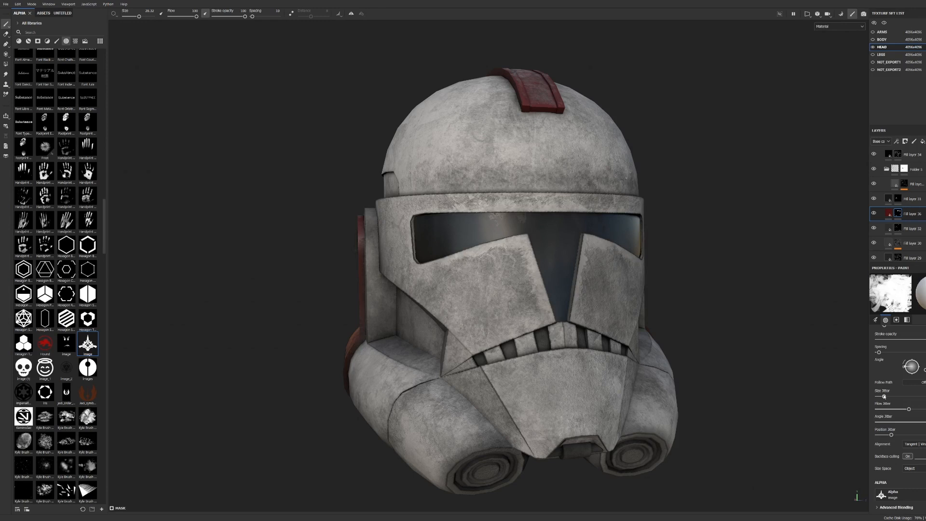
{"action": "mouse_move", "coordinate": [886, 410]}
{"action": "left_mouse_down"}
{"action": "mouse_move", "coordinate": [853, 415]}
{"action": "mouse_move", "coordinate": [863, 436]}
{"action": "left_mouse_up"}
{"action": "left_click", "coordinate": [475, 304]}
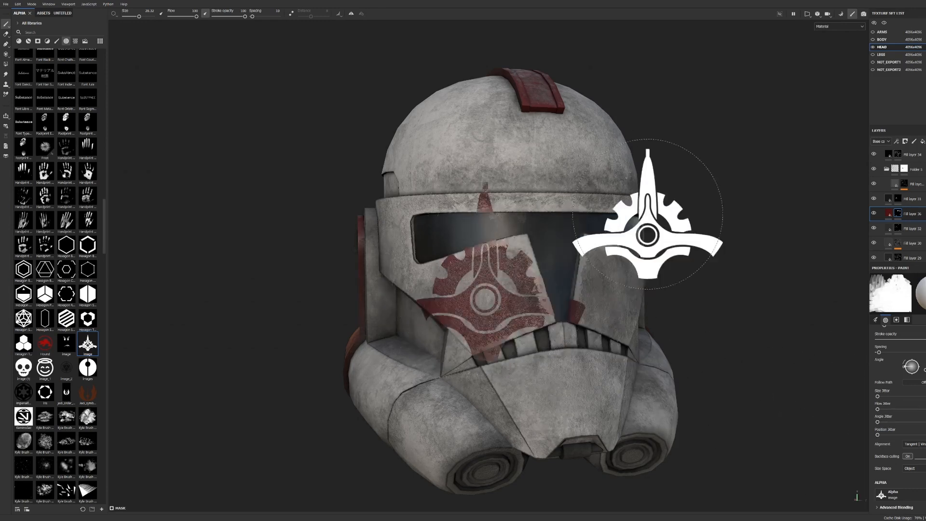
{"action": "scroll", "coordinate": [529, 190], "scroll_direction": "down", "scroll_amount": 2}
{"action": "scroll", "coordinate": [529, 191], "scroll_direction": "up", "scroll_amount": 3}
{"action": "key", "text": "ctrl+z"}
Step: Stamp the spiked emblem into the red layer's mask, centered over the visor and brow in a straight front view
{"action": "left_click_drag", "start_coordinate": [597, 217], "coordinate": [527, 208], "text": "alt"}
{"action": "left_click", "coordinate": [556, 232]}
{"action": "mouse_move", "coordinate": [605, 203]}
{"action": "left_mouse_down", "text": "alt"}
{"action": "mouse_move", "coordinate": [574, 154]}
{"action": "mouse_move", "coordinate": [614, 158]}
{"action": "mouse_move", "coordinate": [550, 155]}
{"action": "left_mouse_up", "text": "alt"}
{"action": "scroll", "coordinate": [528, 145], "scroll_direction": "down", "scroll_amount": 3}
{"action": "scroll", "coordinate": [552, 183], "scroll_direction": "up", "scroll_amount": 2}
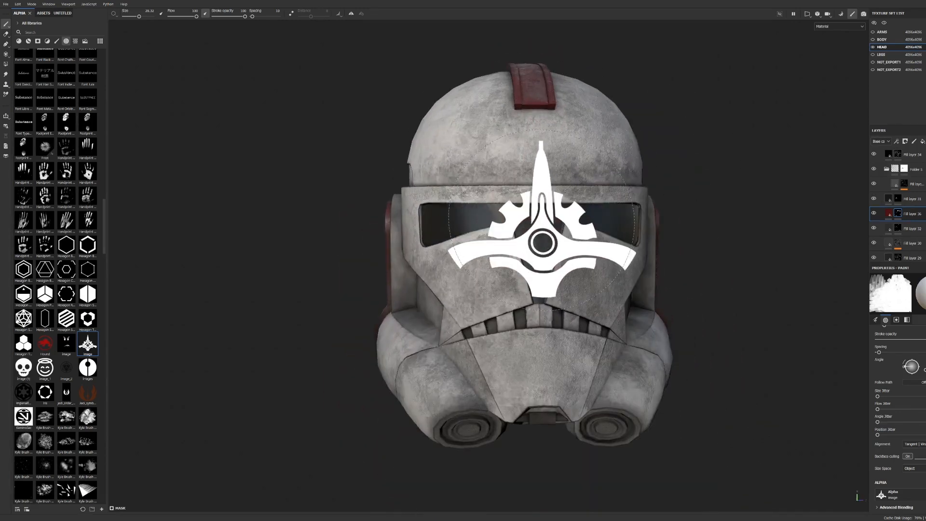
{"action": "left_click_drag", "start_coordinate": [541, 219], "coordinate": [536, 222], "text": "alt"}
{"action": "left_click", "coordinate": [538, 227]}
{"action": "left_click_drag", "start_coordinate": [699, 145], "coordinate": [692, 128], "text": "alt"}
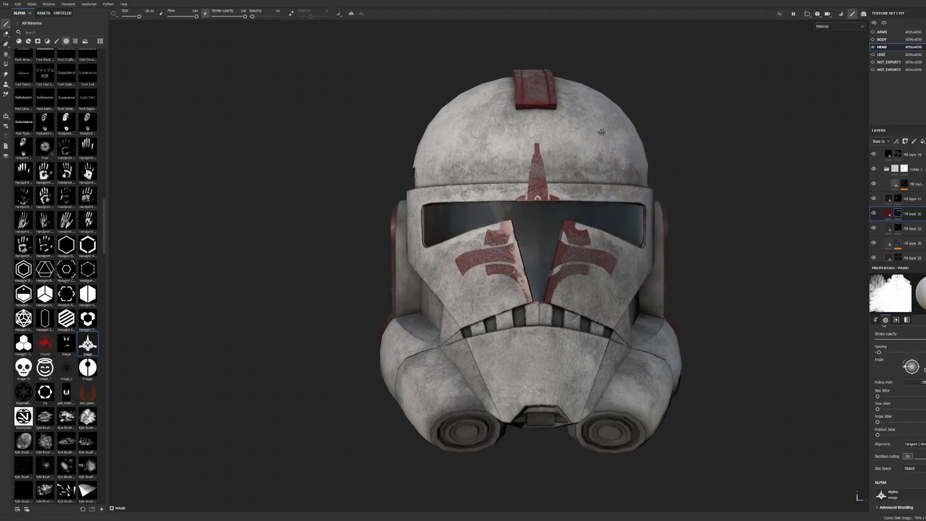
Step: Undo the emblem stamp over the visor and brow, adjust the brush size, and turn the helmet to three-quarter view
{"action": "key", "text": "ctrl+z"}
{"action": "left_click_drag", "start_coordinate": [139, 17], "coordinate": [142, 17]}
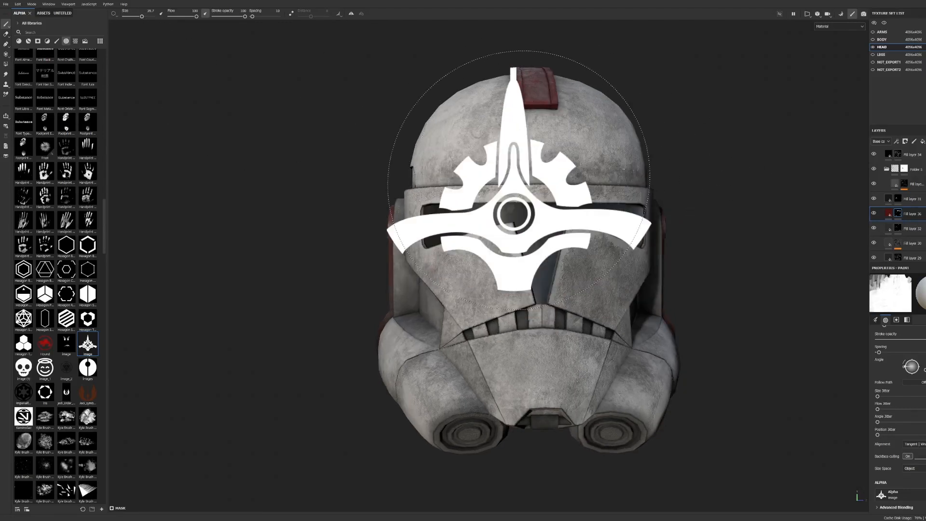
{"action": "left_click_drag", "start_coordinate": [506, 217], "coordinate": [554, 219], "text": "alt"}
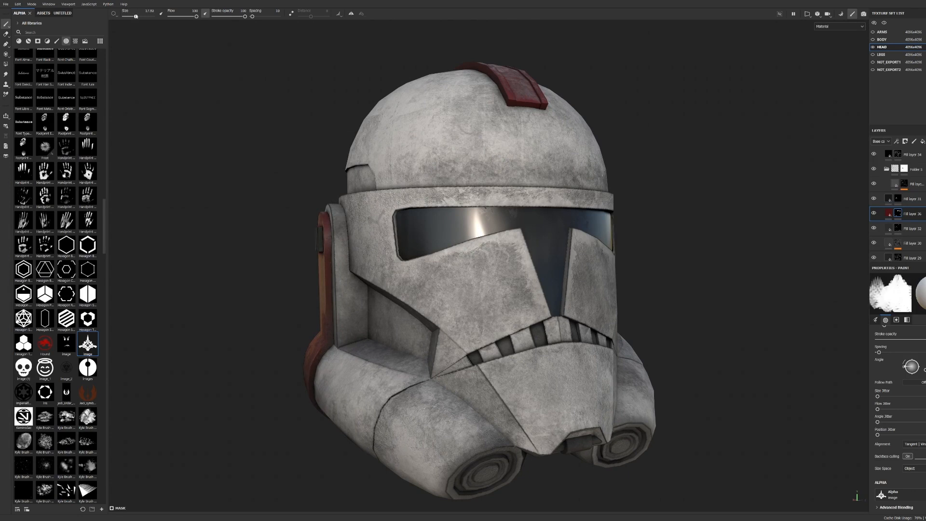
Step: Try stamping a smaller spiked emblem on the cheek plate below the visor
{"action": "left_click", "coordinate": [487, 295]}
{"action": "scroll", "coordinate": [545, 237], "scroll_direction": "down", "scroll_amount": 2}
{"action": "left_click_drag", "start_coordinate": [547, 234], "coordinate": [492, 234], "text": "alt"}
{"action": "key", "text": "ctrl+z"}
{"action": "scroll", "coordinate": [497, 270], "scroll_direction": "up", "scroll_amount": 2}
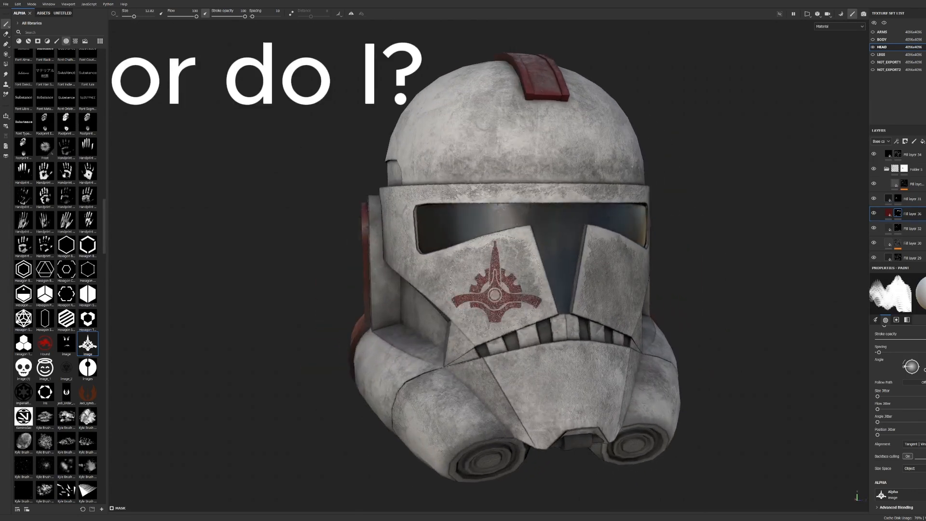
{"action": "scroll", "coordinate": [496, 282], "scroll_direction": "down", "scroll_amount": 2}
{"action": "mouse_move", "coordinate": [511, 170]}
{"action": "left_mouse_down", "text": "alt"}
{"action": "mouse_move", "coordinate": [408, 178]}
{"action": "mouse_move", "coordinate": [539, 141]}
{"action": "mouse_move", "coordinate": [505, 198]}
{"action": "mouse_move", "coordinate": [480, 182]}
{"action": "mouse_move", "coordinate": [536, 180]}
{"action": "mouse_move", "coordinate": [506, 176]}
{"action": "mouse_move", "coordinate": [498, 185]}
{"action": "mouse_move", "coordinate": [531, 160]}
{"action": "mouse_move", "coordinate": [565, 169]}
{"action": "mouse_move", "coordinate": [471, 118]}
{"action": "mouse_move", "coordinate": [428, 150]}
{"action": "mouse_move", "coordinate": [451, 147]}
{"action": "left_mouse_up", "text": "alt"}
{"action": "scroll", "coordinate": [482, 181], "scroll_direction": "up", "scroll_amount": 2}
{"action": "key", "text": "ctrl+z"}
Step: Stamp the small spiked emblem on the forehead, just above one eye section of the visor
{"action": "left_click", "coordinate": [499, 174]}
{"action": "scroll", "coordinate": [564, 173], "scroll_direction": "down", "scroll_amount": 3}
{"action": "scroll", "coordinate": [434, 145], "scroll_direction": "up", "scroll_amount": 2}
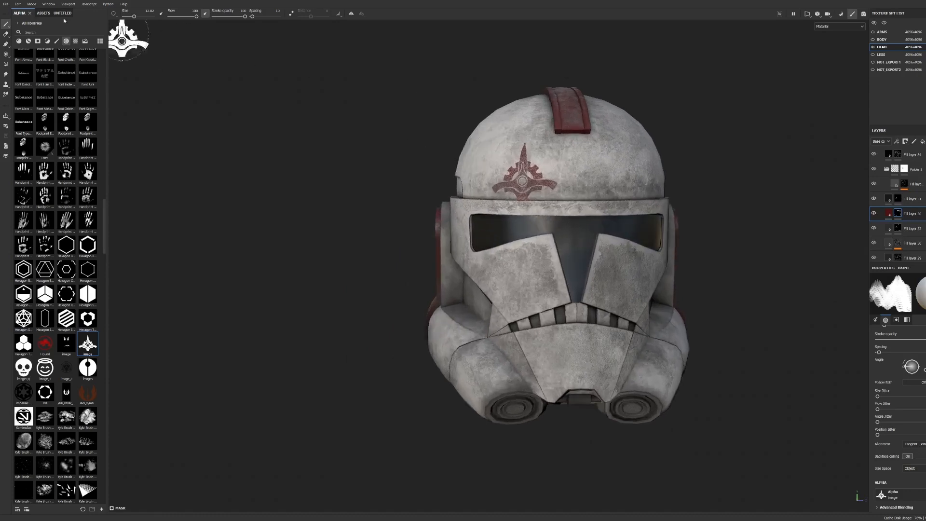
Step: Load the Archive Inker brush at a small size and paint a red stripe from the emblem over the brow and down the cheek plate
{"action": "left_click", "coordinate": [6, 34]}
{"action": "scroll", "coordinate": [91, 48], "scroll_direction": "up", "scroll_amount": 3}
{"action": "left_click", "coordinate": [6, 24]}
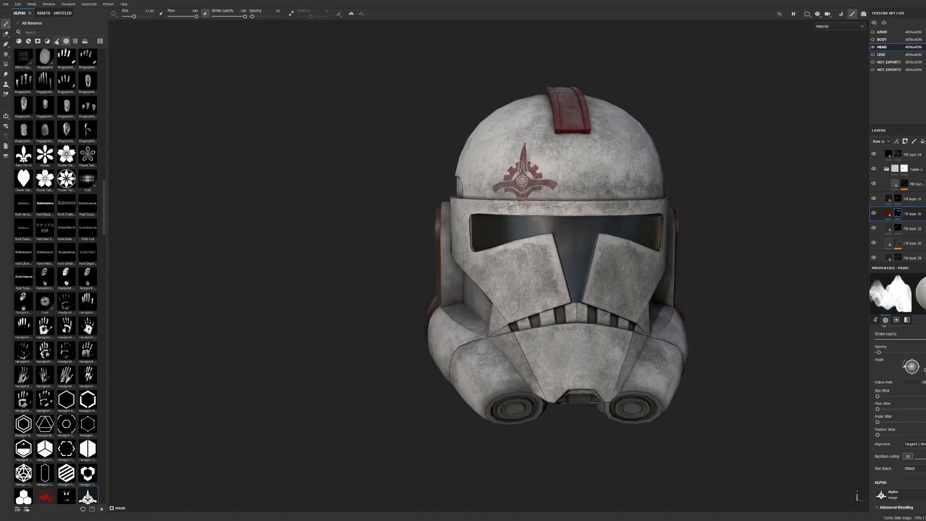
{"action": "left_click", "coordinate": [56, 41]}
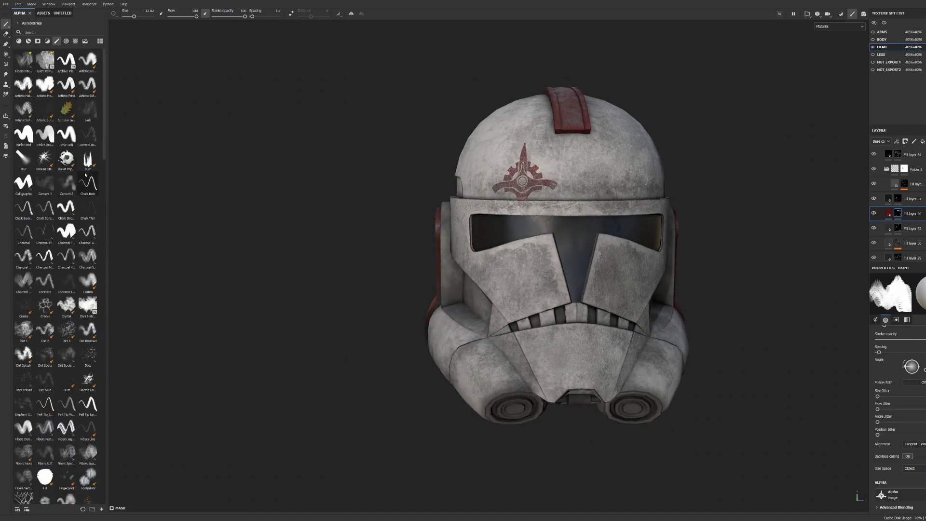
{"action": "left_click", "coordinate": [66, 60]}
{"action": "scroll", "coordinate": [521, 241], "scroll_direction": "up", "scroll_amount": 3}
{"action": "left_click_drag", "start_coordinate": [536, 215], "coordinate": [558, 360]}
{"action": "key", "text": "ctrl+z"}
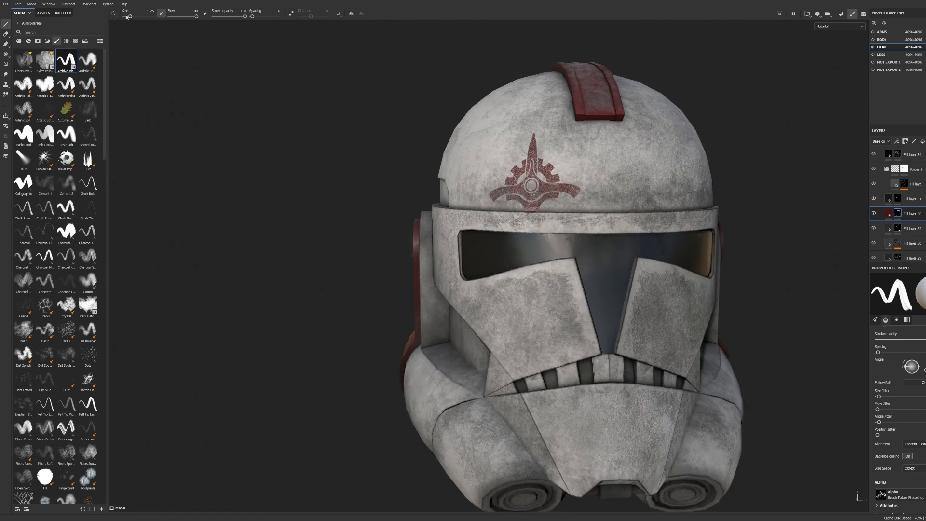
{"action": "left_click_drag", "start_coordinate": [173, 55], "coordinate": [200, 68], "text": "alt"}
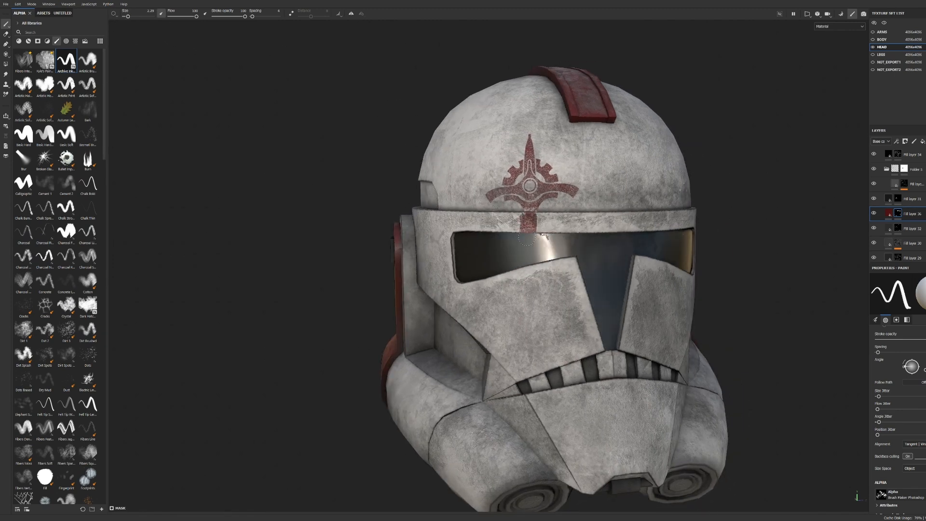
{"action": "left_click_drag", "start_coordinate": [622, 322], "coordinate": [220, 226], "text": "alt"}
{"action": "scroll", "coordinate": [482, 245], "scroll_direction": "down", "scroll_amount": 4}
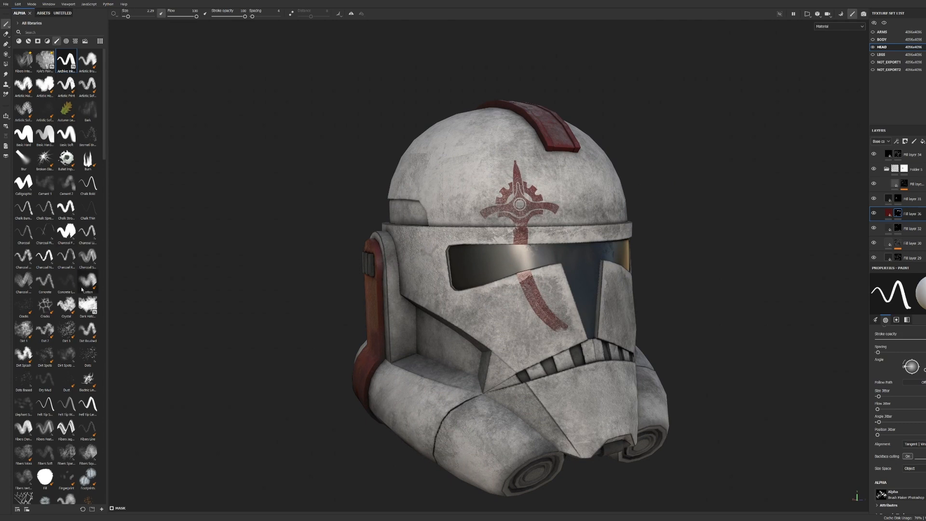
Step: Erase with the Dirt 1 brush to fade the lower end of the red stripe on the cheek plate
{"action": "left_click", "coordinate": [66, 304]}
{"action": "scroll", "coordinate": [473, 308], "scroll_direction": "up", "scroll_amount": 2}
{"action": "left_click", "coordinate": [22, 333]}
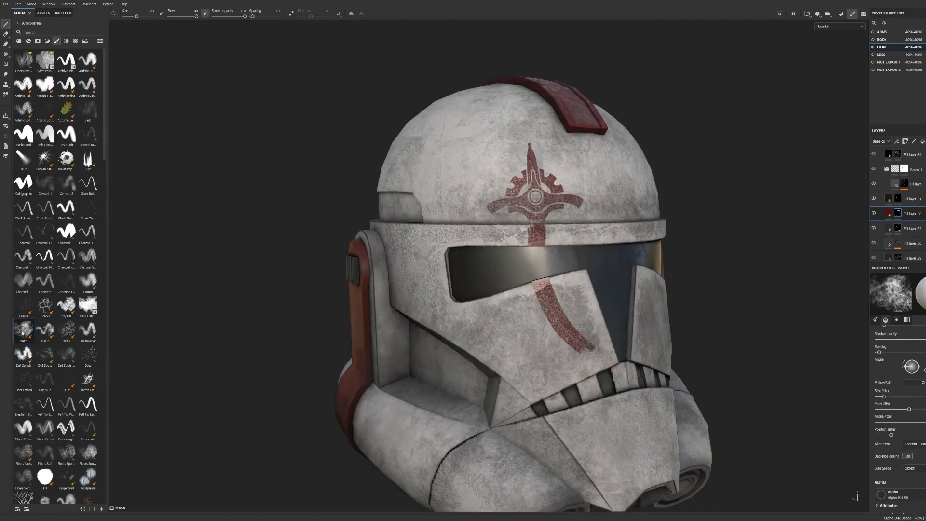
{"action": "scroll", "coordinate": [603, 323], "scroll_direction": "up", "scroll_amount": 2}
{"action": "left_click", "coordinate": [6, 35]}
{"action": "left_click", "coordinate": [23, 330]}
{"action": "mouse_move", "coordinate": [591, 362]}
{"action": "left_mouse_down"}
{"action": "mouse_move", "coordinate": [598, 340]}
{"action": "mouse_move", "coordinate": [607, 371]}
{"action": "left_mouse_up"}
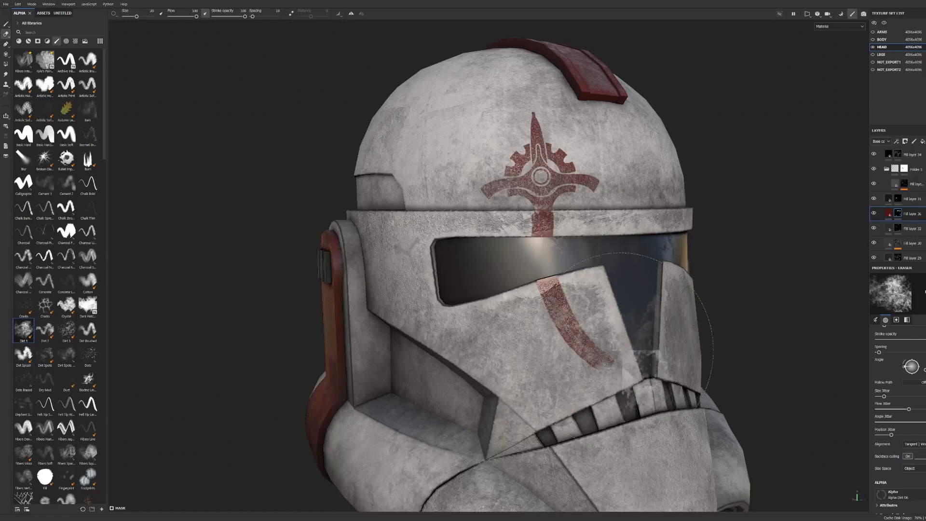
{"action": "left_click_drag", "start_coordinate": [644, 288], "coordinate": [623, 290], "text": "alt"}
{"action": "scroll", "coordinate": [622, 289], "scroll_direction": "down", "scroll_amount": 2}
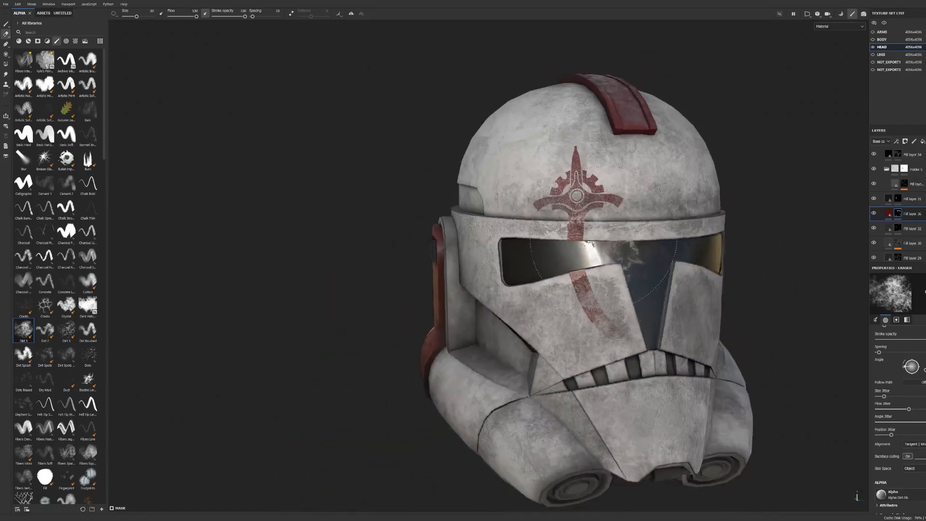
Step: Shrink the Dirt 1 eraser to a size of about 6.8 and wear down the red stripe along the brow
{"action": "scroll", "coordinate": [622, 289], "scroll_direction": "up", "scroll_amount": 2}
{"action": "left_click", "coordinate": [131, 11]}
{"action": "scroll", "coordinate": [632, 337], "scroll_direction": "up", "scroll_amount": 2}
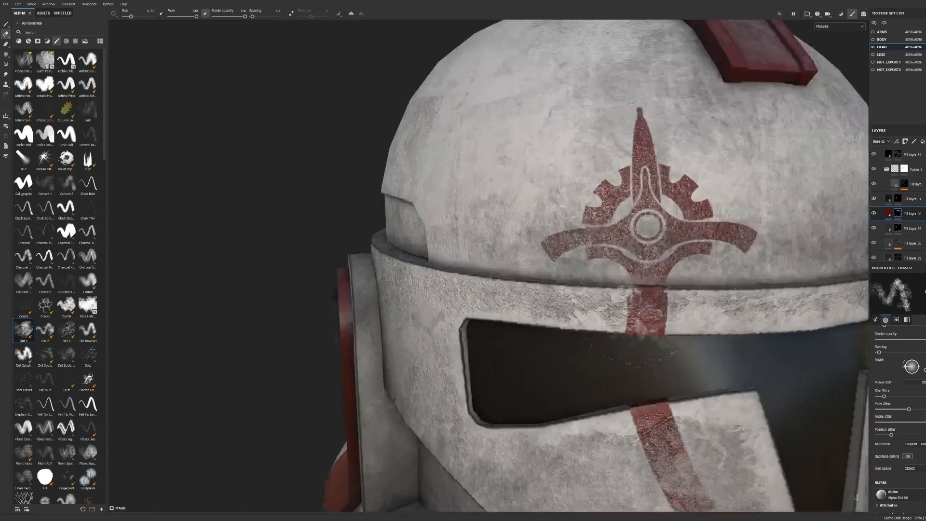
{"action": "middle_click_drag", "start_coordinate": [705, 352], "coordinate": [633, 304]}
{"action": "mouse_move", "coordinate": [633, 339]}
{"action": "left_mouse_down", "text": "alt"}
{"action": "mouse_move", "coordinate": [590, 291]}
{"action": "mouse_move", "coordinate": [622, 270]}
{"action": "left_mouse_up", "text": "alt"}
{"action": "middle_click_drag", "start_coordinate": [622, 271], "coordinate": [571, 303], "text": "alt"}
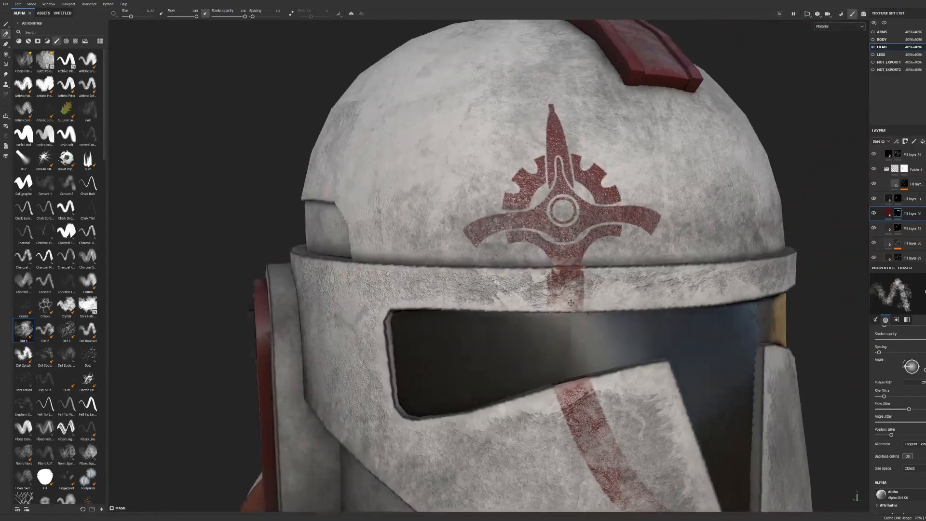
Step: Chip away parts of the forehead emblem's gear teeth with a small Crystal eraser brush
{"action": "left_click", "coordinate": [66, 304]}
{"action": "left_click_drag", "start_coordinate": [537, 270], "coordinate": [572, 270], "text": "alt"}
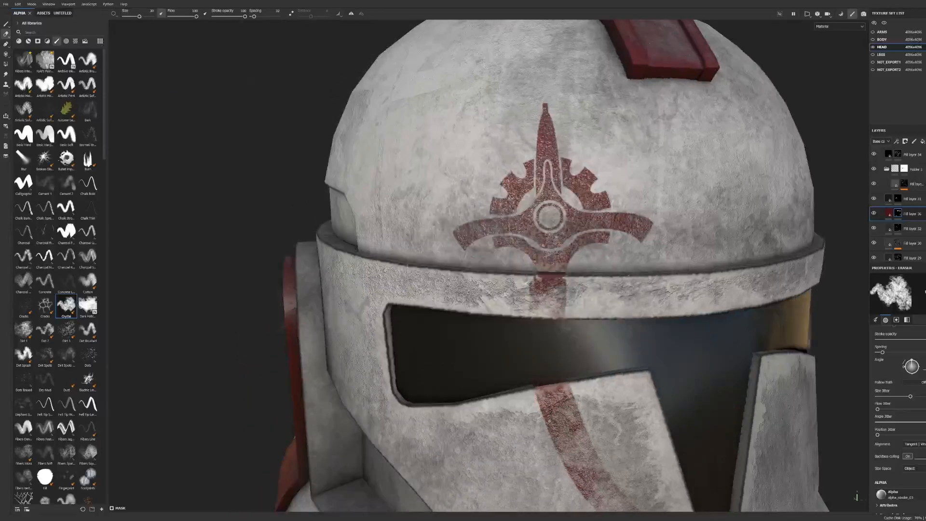
{"action": "left_click", "coordinate": [132, 17]}
{"action": "mouse_move", "coordinate": [607, 170]}
{"action": "left_mouse_down"}
{"action": "mouse_move", "coordinate": [633, 208]}
{"action": "mouse_move", "coordinate": [657, 200]}
{"action": "left_mouse_up"}
{"action": "mouse_move", "coordinate": [658, 198]}
{"action": "right_mouse_down", "text": "alt"}
{"action": "mouse_move", "coordinate": [653, 165]}
{"action": "mouse_move", "coordinate": [527, 129]}
{"action": "right_mouse_up", "text": "alt"}
{"action": "left_click_drag", "start_coordinate": [527, 129], "coordinate": [533, 167], "text": "alt"}
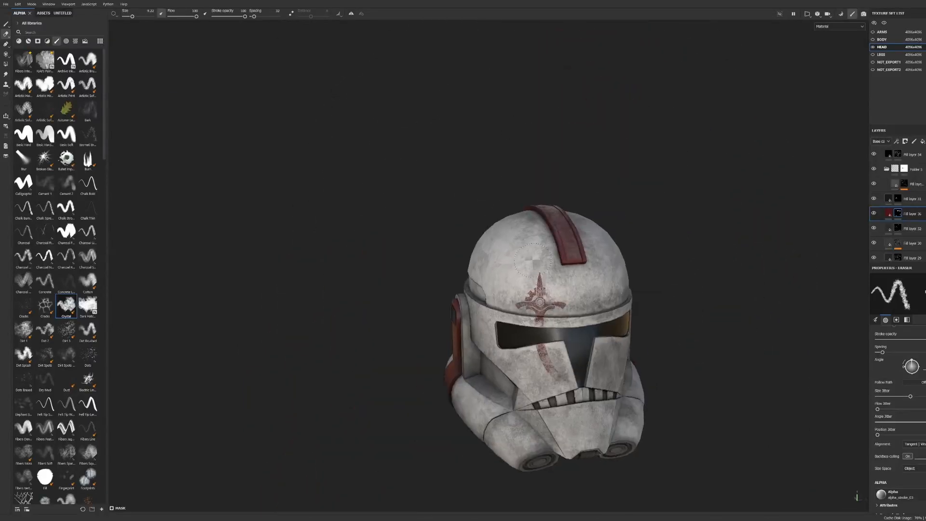
{"action": "right_click_drag", "start_coordinate": [526, 193], "coordinate": [549, 249], "text": "alt"}
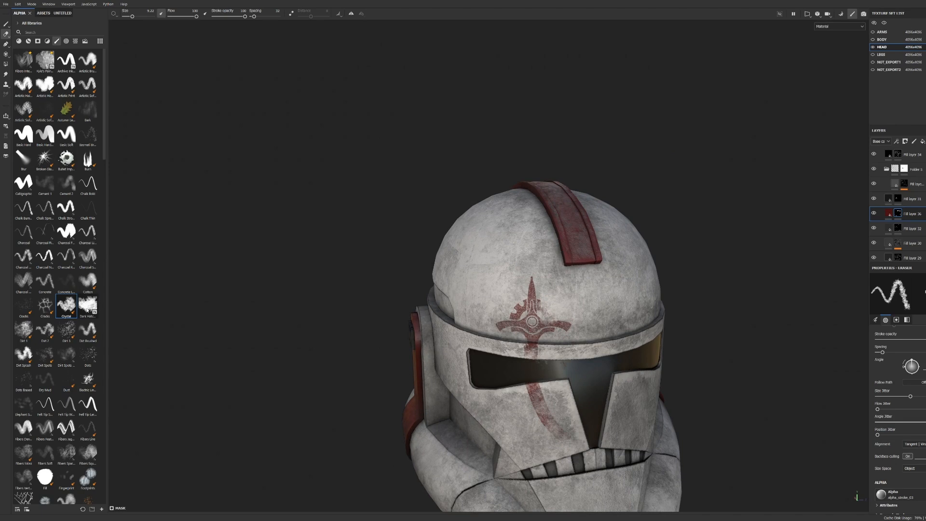
Step: Fade the red ear strips on the helmet's sides using the Dirt 1 eraser at reduced stroke opacity
{"action": "left_click", "coordinate": [33, 332]}
{"action": "left_click_drag", "start_coordinate": [237, 16], "coordinate": [227, 16]}
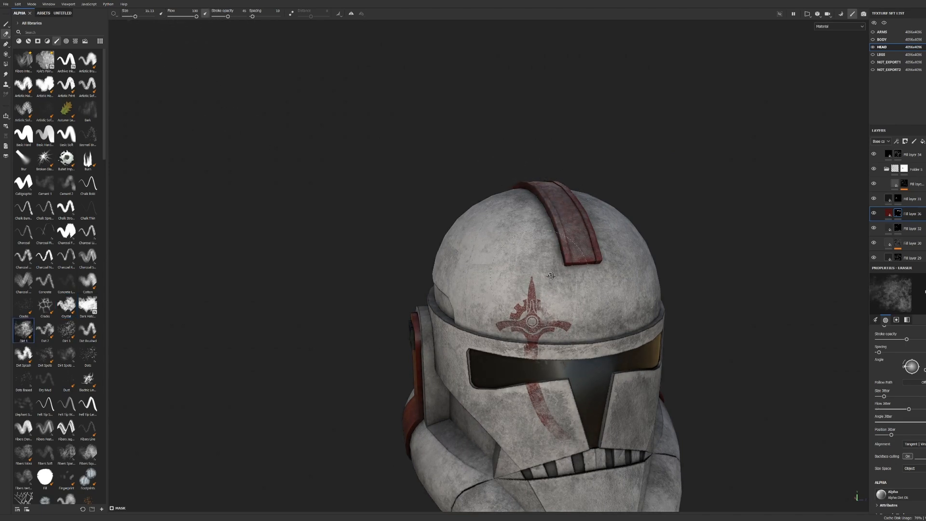
{"action": "left_click_drag", "start_coordinate": [550, 275], "coordinate": [481, 339], "text": "alt"}
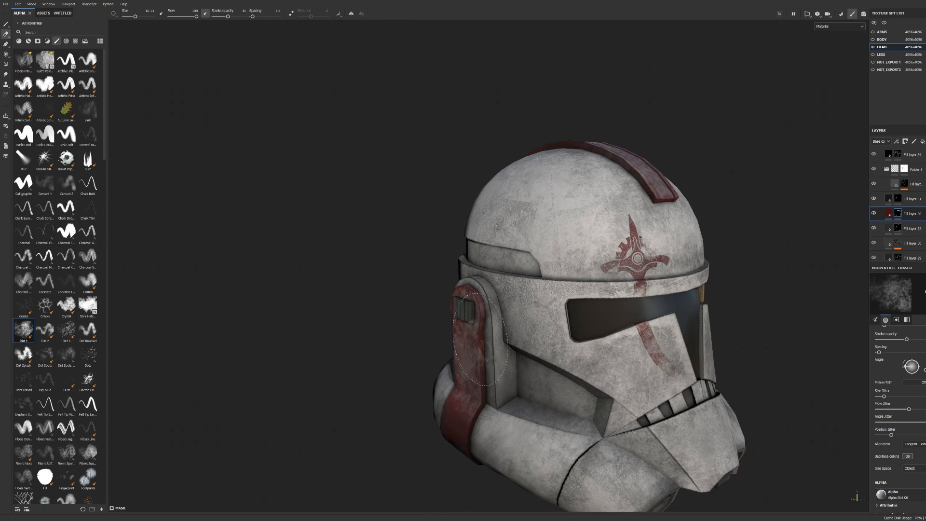
{"action": "key", "text": "ctrl+z"}
{"action": "left_click", "coordinate": [471, 384]}
{"action": "left_click_drag", "start_coordinate": [456, 392], "coordinate": [471, 318]}
{"action": "left_click_drag", "start_coordinate": [530, 396], "coordinate": [308, 367], "text": "alt"}
{"action": "right_click_drag", "start_coordinate": [603, 290], "coordinate": [784, 279], "text": "shift"}
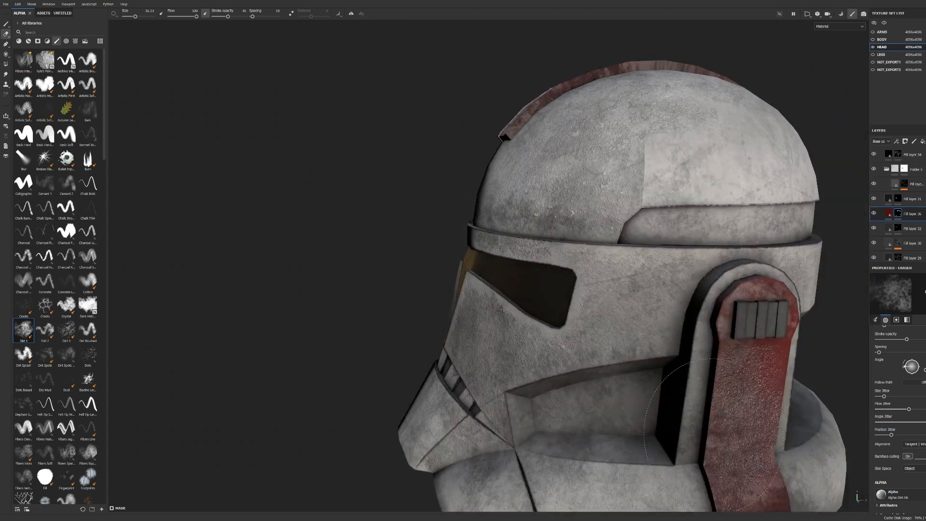
Step: Inspect the worn emblem, stripe and red trim from the front and both sides of the helmet
{"action": "mouse_move", "coordinate": [429, 309]}
{"action": "left_mouse_down", "text": "alt"}
{"action": "mouse_move", "coordinate": [535, 270]}
{"action": "mouse_move", "coordinate": [681, 244]}
{"action": "left_mouse_up", "text": "alt"}
{"action": "right_click_drag", "start_coordinate": [681, 244], "coordinate": [690, 240], "text": "shift"}
{"action": "middle_click_drag", "start_coordinate": [690, 240], "coordinate": [700, 236], "text": "alt"}
{"action": "scroll", "coordinate": [660, 221], "scroll_direction": "down", "scroll_amount": 2}
{"action": "left_click_drag", "start_coordinate": [659, 221], "coordinate": [636, 251], "text": "alt"}
{"action": "scroll", "coordinate": [646, 258], "scroll_direction": "up", "scroll_amount": 2}
{"action": "middle_click_drag", "start_coordinate": [653, 258], "coordinate": [611, 262], "text": "alt"}
{"action": "mouse_move", "coordinate": [611, 263]}
{"action": "left_mouse_down", "text": "alt"}
{"action": "mouse_move", "coordinate": [564, 251]}
{"action": "mouse_move", "coordinate": [707, 222]}
{"action": "mouse_move", "coordinate": [725, 187]}
{"action": "mouse_move", "coordinate": [668, 215]}
{"action": "mouse_move", "coordinate": [705, 249]}
{"action": "left_mouse_up", "text": "alt"}
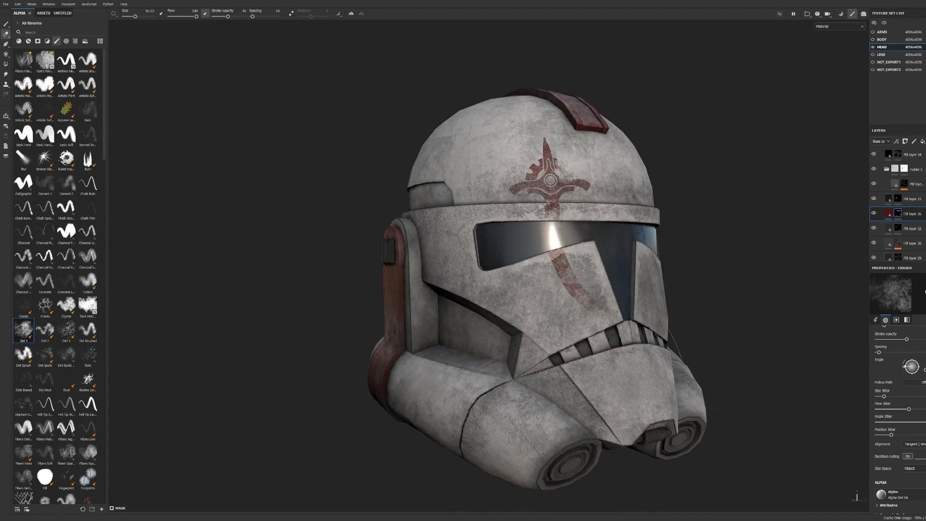
{"action": "scroll", "coordinate": [717, 307], "scroll_direction": "up", "scroll_amount": 1}
{"action": "scroll", "coordinate": [714, 246], "scroll_direction": "down", "scroll_amount": 1}
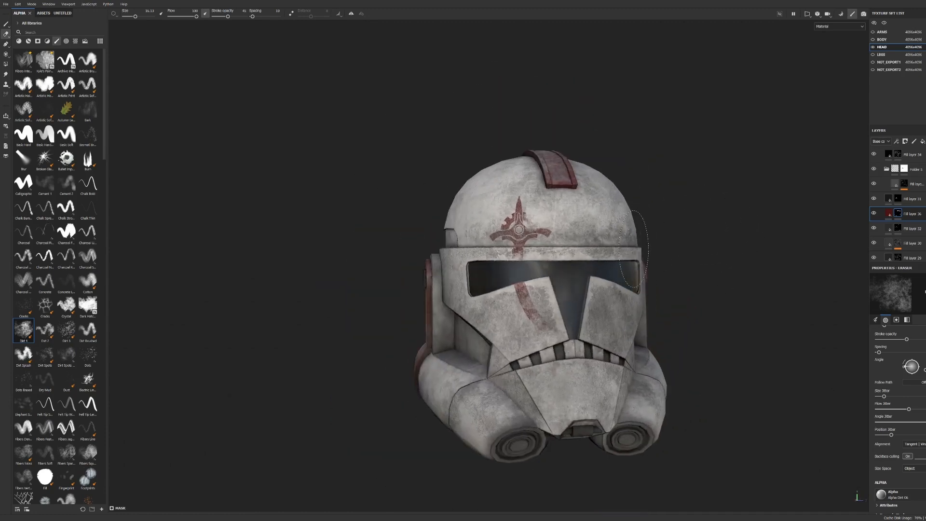
{"action": "middle_click_drag", "start_coordinate": [596, 207], "coordinate": [561, 192], "text": "alt"}
{"action": "scroll", "coordinate": [561, 192], "scroll_direction": "up", "scroll_amount": 1}
{"action": "mouse_move", "coordinate": [561, 192]}
{"action": "left_mouse_down", "text": "alt"}
{"action": "mouse_move", "coordinate": [632, 190]}
{"action": "mouse_move", "coordinate": [629, 217]}
{"action": "mouse_move", "coordinate": [402, 215]}
{"action": "mouse_move", "coordinate": [669, 216]}
{"action": "mouse_move", "coordinate": [685, 189]}
{"action": "left_mouse_up", "text": "alt"}
{"action": "middle_click_drag", "start_coordinate": [685, 189], "coordinate": [665, 210], "text": "alt"}
{"action": "right_click_drag", "start_coordinate": [665, 210], "coordinate": [703, 200], "text": "shift"}
{"action": "left_click_drag", "start_coordinate": [704, 201], "coordinate": [654, 190], "text": "alt"}
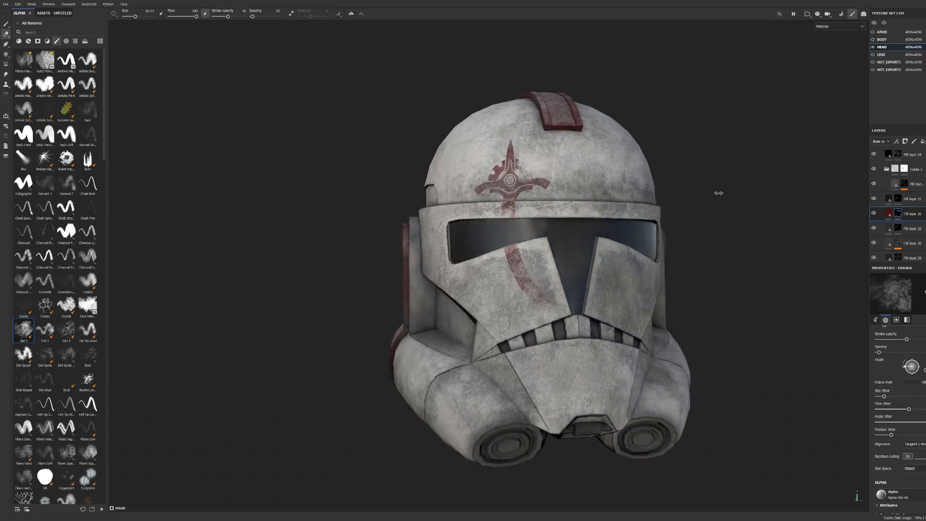
{"action": "right_click_drag", "start_coordinate": [742, 233], "coordinate": [699, 235], "text": "alt"}
{"action": "mouse_move", "coordinate": [748, 227]}
{"action": "left_mouse_down", "text": "alt"}
{"action": "mouse_move", "coordinate": [842, 226]}
{"action": "mouse_move", "coordinate": [702, 213]}
{"action": "left_mouse_up", "text": "alt"}
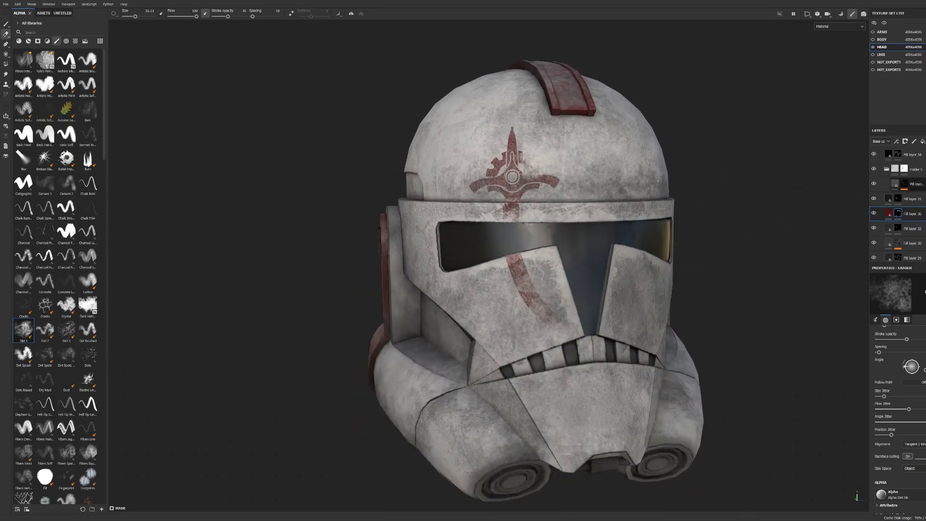
Step: Look through the helmet's layer stack and collapse its folders, including Folder 4
{"action": "scroll", "coordinate": [903, 202], "scroll_direction": "up", "scroll_amount": 1}
{"action": "scroll", "coordinate": [888, 191], "scroll_direction": "down", "scroll_amount": 4}
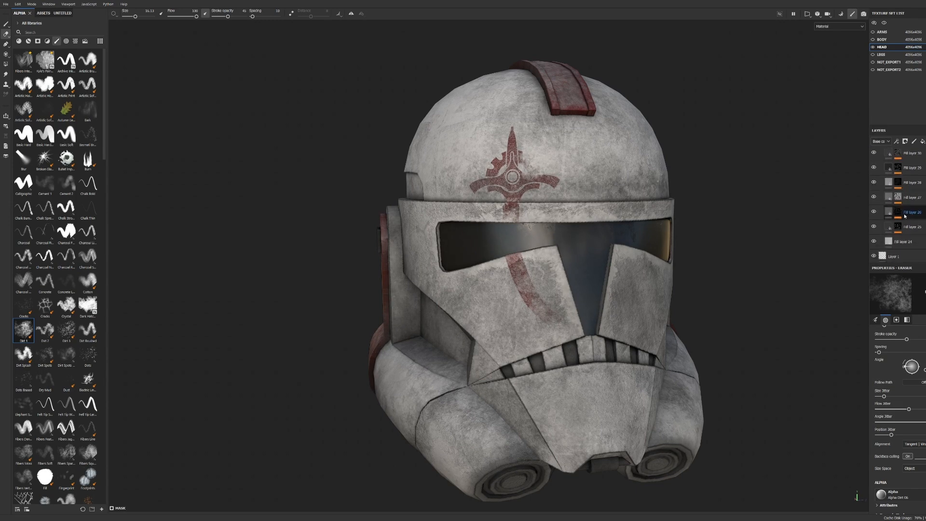
{"action": "scroll", "coordinate": [887, 183], "scroll_direction": "up", "scroll_amount": 2}
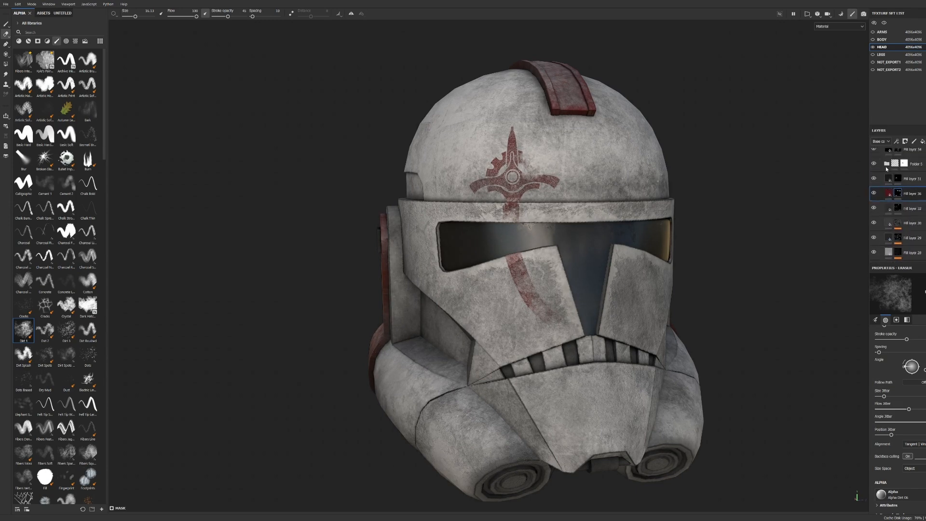
{"action": "left_click", "coordinate": [886, 166]}
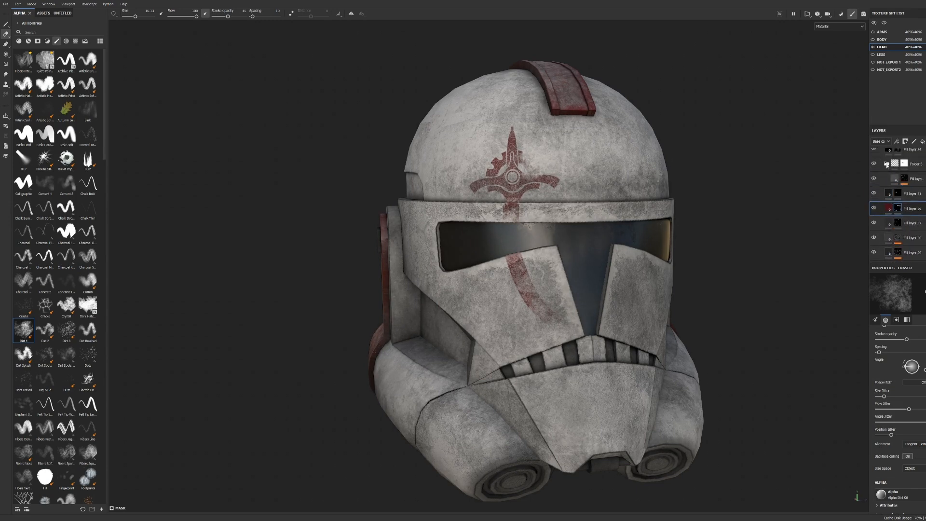
{"action": "left_click", "coordinate": [886, 165]}
{"action": "scroll", "coordinate": [888, 171], "scroll_direction": "down", "scroll_amount": 10}
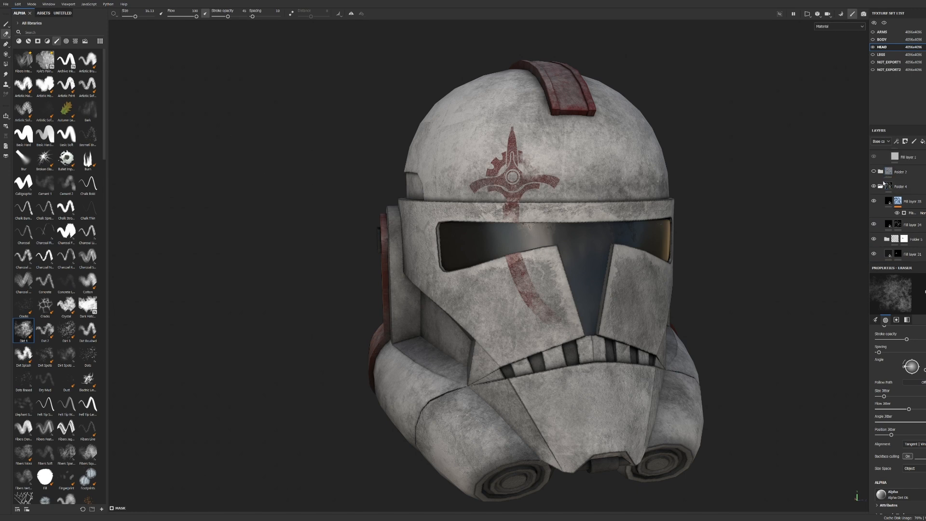
{"action": "scroll", "coordinate": [897, 233], "scroll_direction": "up", "scroll_amount": 10}
{"action": "left_click", "coordinate": [883, 155]}
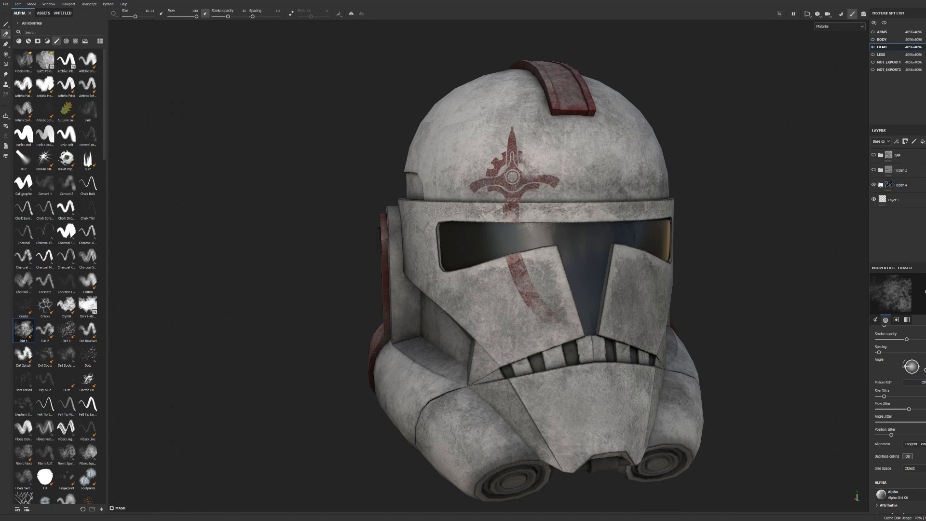
Step: Compare the helmet's texture variants by showing each of the other folders in turn, ending with only Folder 4 visible
{"action": "left_click", "coordinate": [874, 186]}
{"action": "left_click", "coordinate": [874, 170]}
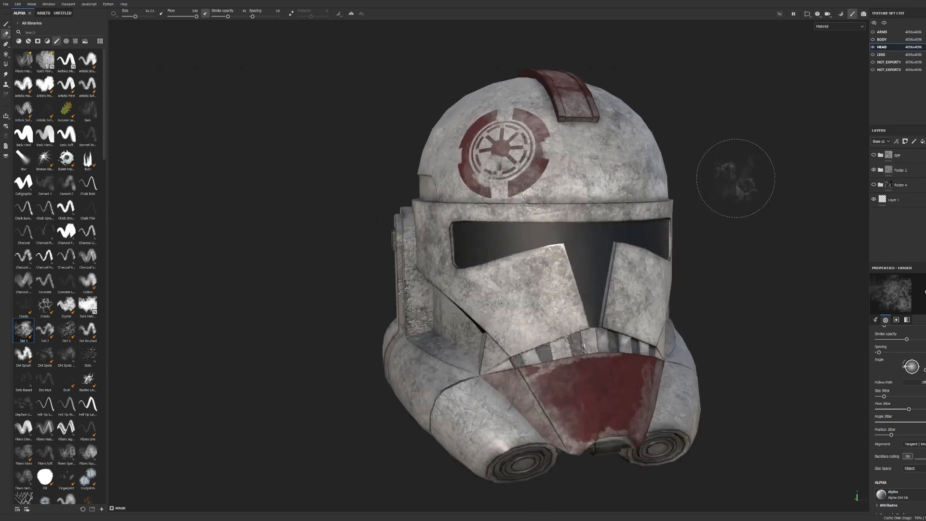
{"action": "left_click", "coordinate": [874, 156]}
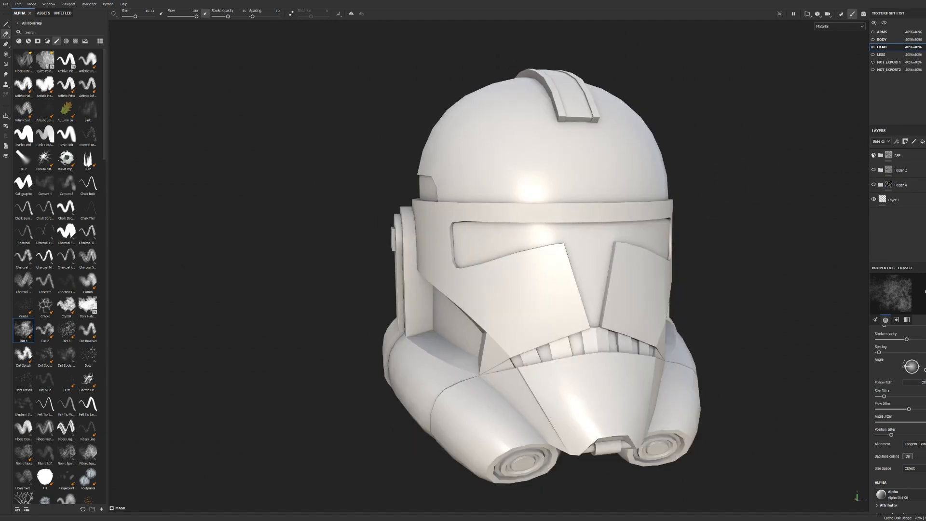
{"action": "left_click", "coordinate": [874, 155]}
{"action": "scroll", "coordinate": [815, 183], "scroll_direction": "up", "scroll_amount": 1}
{"action": "left_click", "coordinate": [874, 156]}
{"action": "left_click", "coordinate": [874, 184]}
{"action": "scroll", "coordinate": [765, 198], "scroll_direction": "down", "scroll_amount": 2}
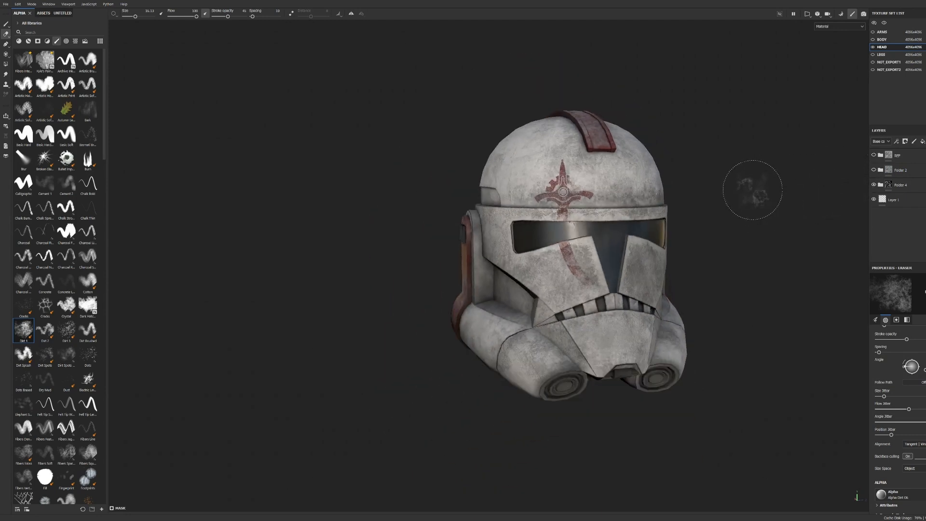
Step: Examine the finished helmet up close from several angles
{"action": "scroll", "coordinate": [740, 198], "scroll_direction": "up", "scroll_amount": 3}
{"action": "mouse_move", "coordinate": [793, 285]}
{"action": "left_mouse_down", "text": "alt"}
{"action": "mouse_move", "coordinate": [780, 263]}
{"action": "mouse_move", "coordinate": [723, 248]}
{"action": "mouse_move", "coordinate": [829, 281]}
{"action": "mouse_move", "coordinate": [790, 296]}
{"action": "mouse_move", "coordinate": [797, 301]}
{"action": "left_mouse_up", "text": "alt"}
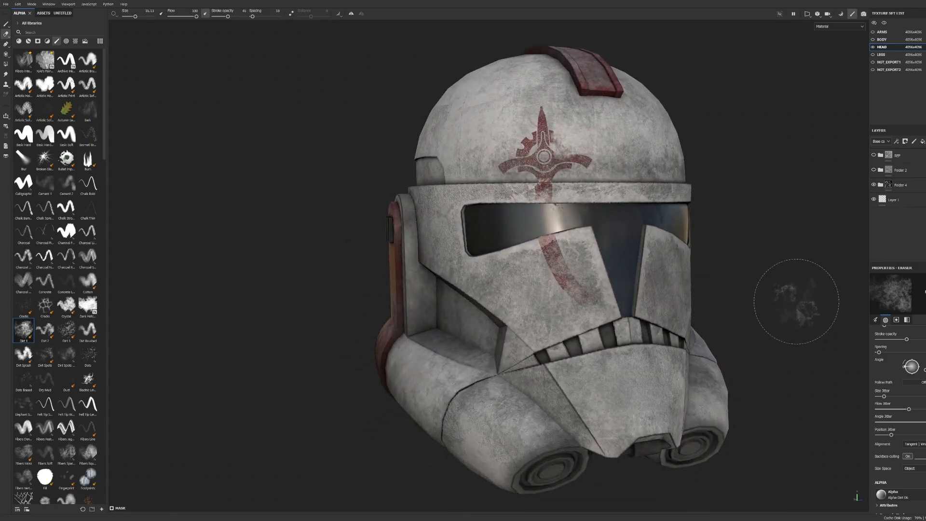
{"action": "left_click_drag", "start_coordinate": [748, 289], "coordinate": [717, 279], "text": "alt"}
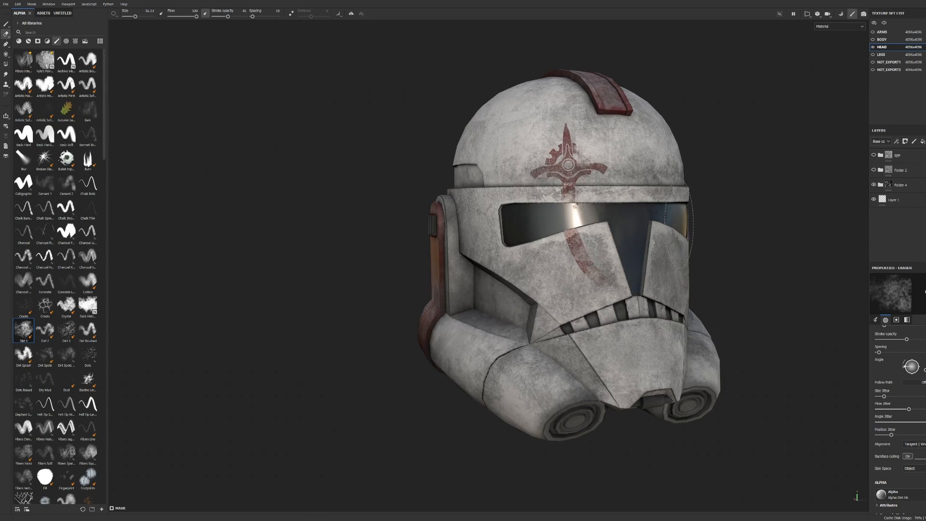
{"action": "mouse_move", "coordinate": [723, 225]}
{"action": "left_mouse_down", "text": "alt"}
{"action": "mouse_move", "coordinate": [746, 242]}
{"action": "mouse_move", "coordinate": [794, 248]}
{"action": "mouse_move", "coordinate": [728, 208]}
{"action": "mouse_move", "coordinate": [665, 214]}
{"action": "mouse_move", "coordinate": [723, 256]}
{"action": "mouse_move", "coordinate": [713, 310]}
{"action": "mouse_move", "coordinate": [757, 222]}
{"action": "mouse_move", "coordinate": [722, 235]}
{"action": "left_mouse_up", "text": "alt"}
{"action": "mouse_move", "coordinate": [714, 285]}
{"action": "left_mouse_down", "text": "alt"}
{"action": "mouse_move", "coordinate": [592, 225]}
{"action": "mouse_move", "coordinate": [713, 200]}
{"action": "mouse_move", "coordinate": [679, 199]}
{"action": "mouse_move", "coordinate": [642, 224]}
{"action": "mouse_move", "coordinate": [696, 238]}
{"action": "mouse_move", "coordinate": [652, 206]}
{"action": "mouse_move", "coordinate": [615, 217]}
{"action": "mouse_move", "coordinate": [713, 225]}
{"action": "mouse_move", "coordinate": [319, 233]}
{"action": "left_mouse_up", "text": "alt"}
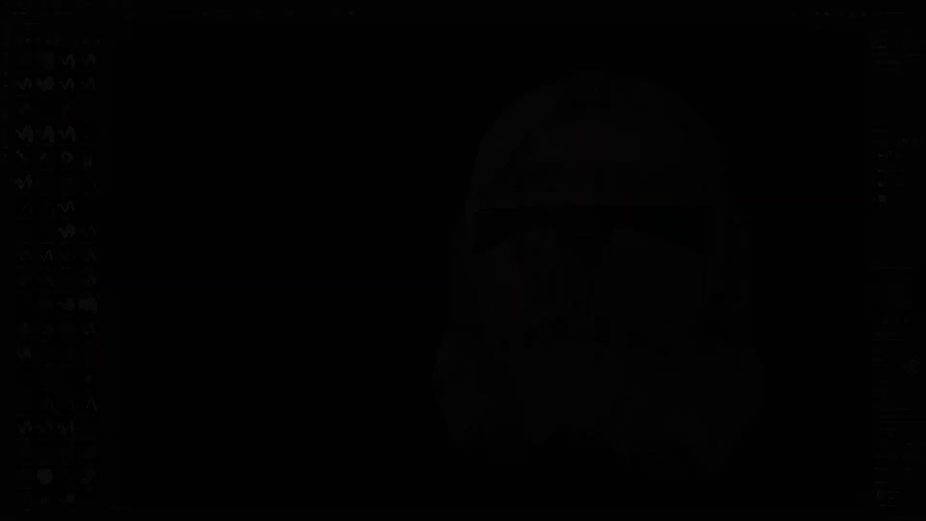